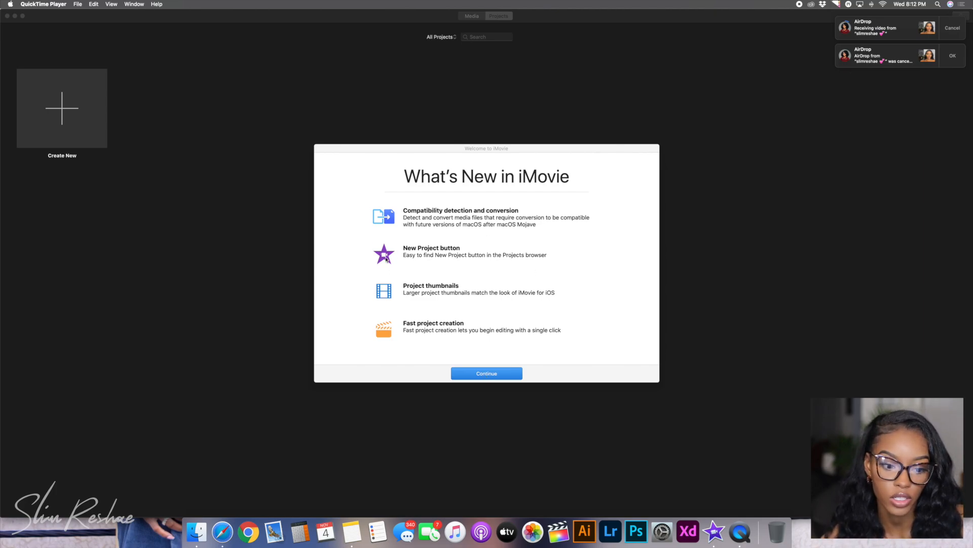
Create a new movie project and add the outdoor photo shoot video to its timeline
click(489, 371)
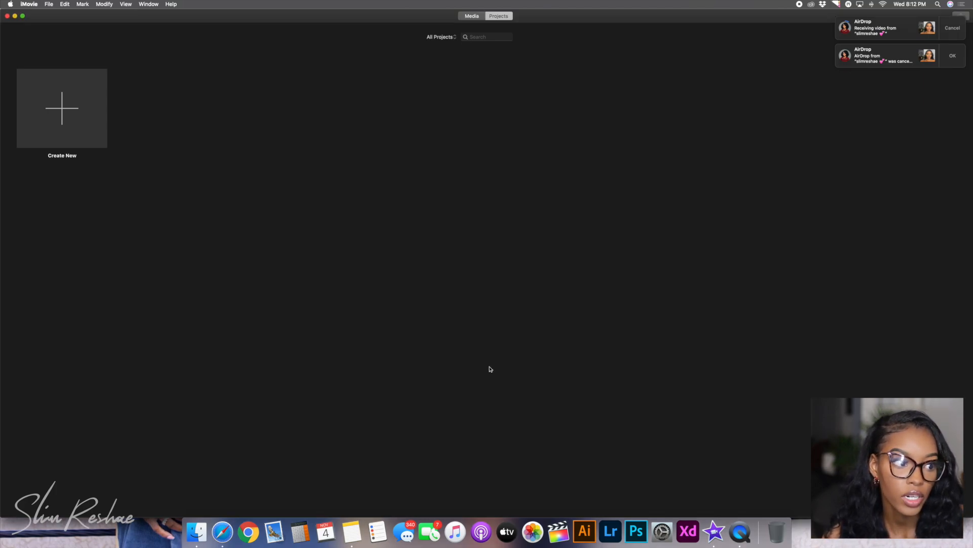
click(57, 94)
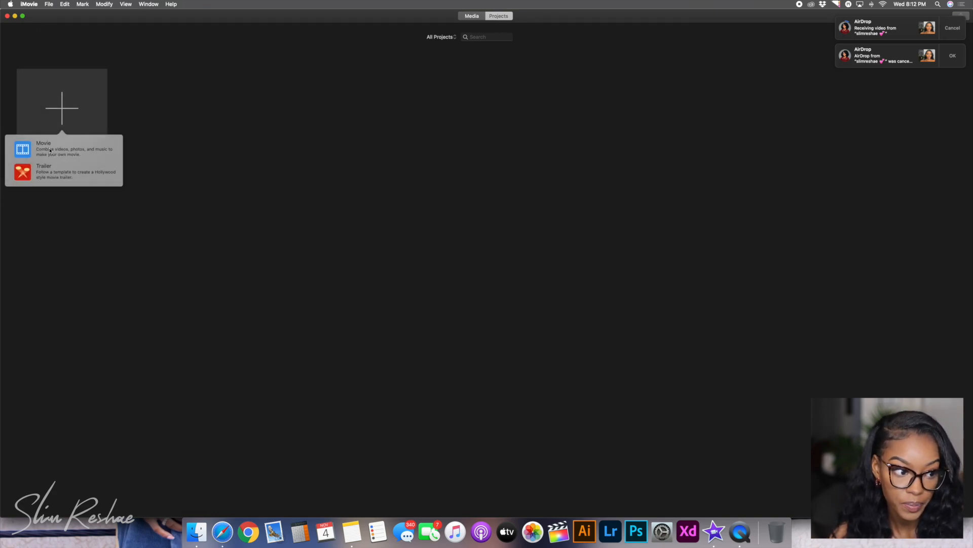
click(50, 150)
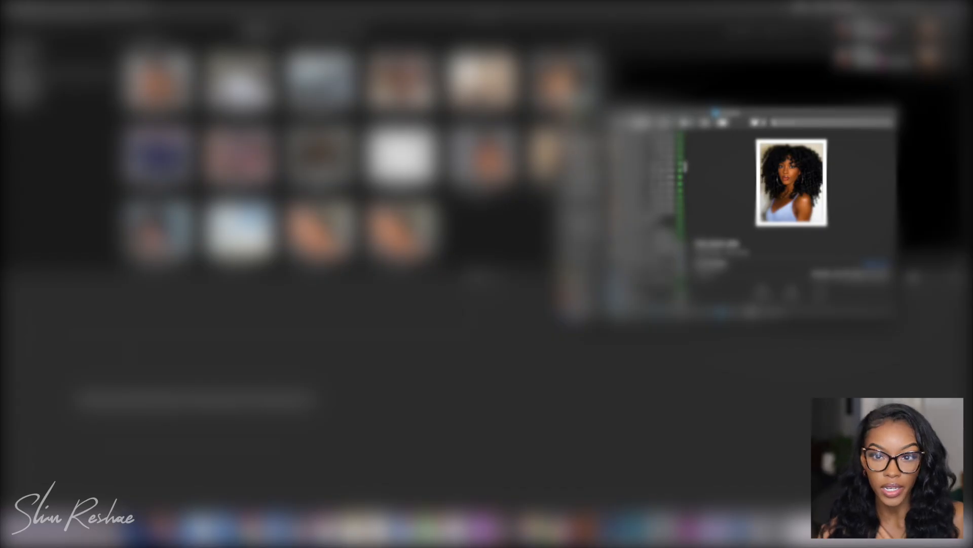
click(654, 218)
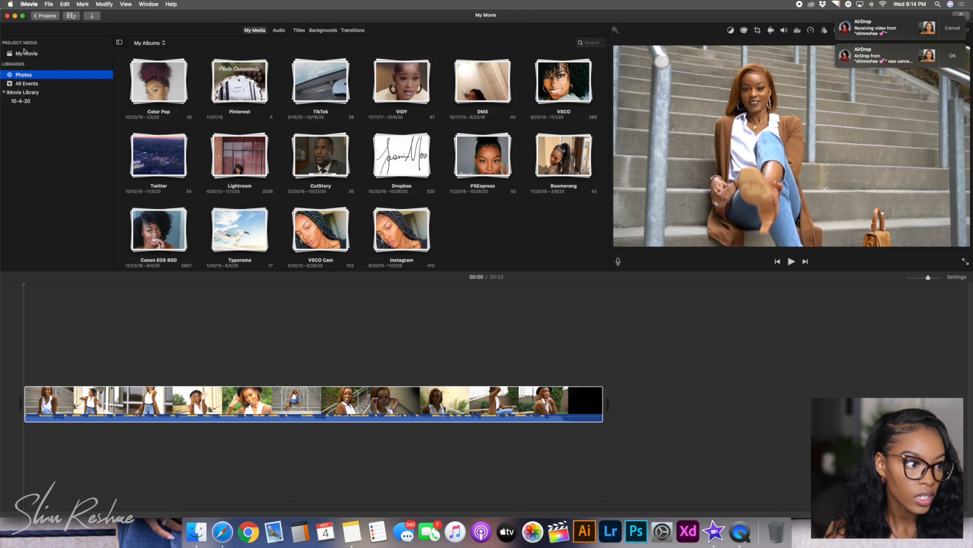
Look through the My Movie project media and the Photos library albums, returning to the project media
click(28, 53)
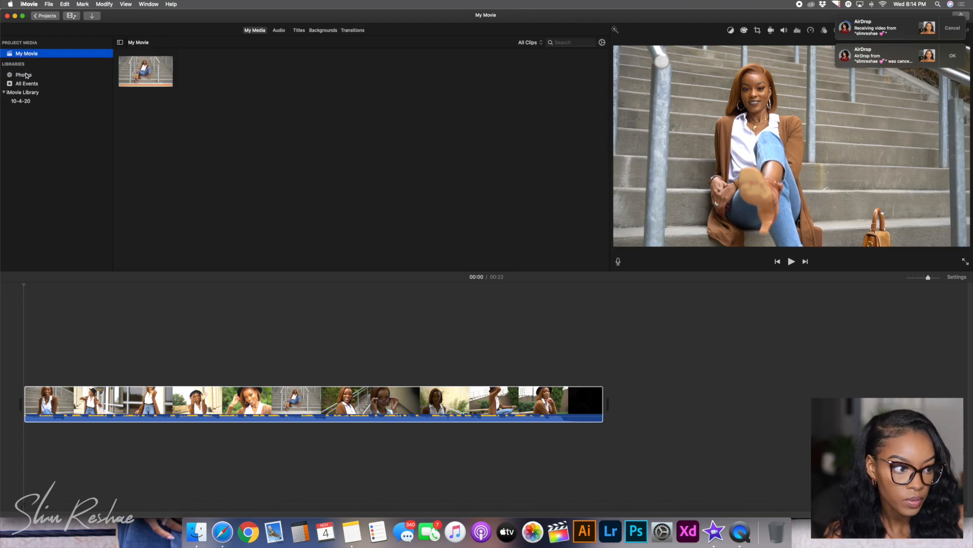
click(129, 62)
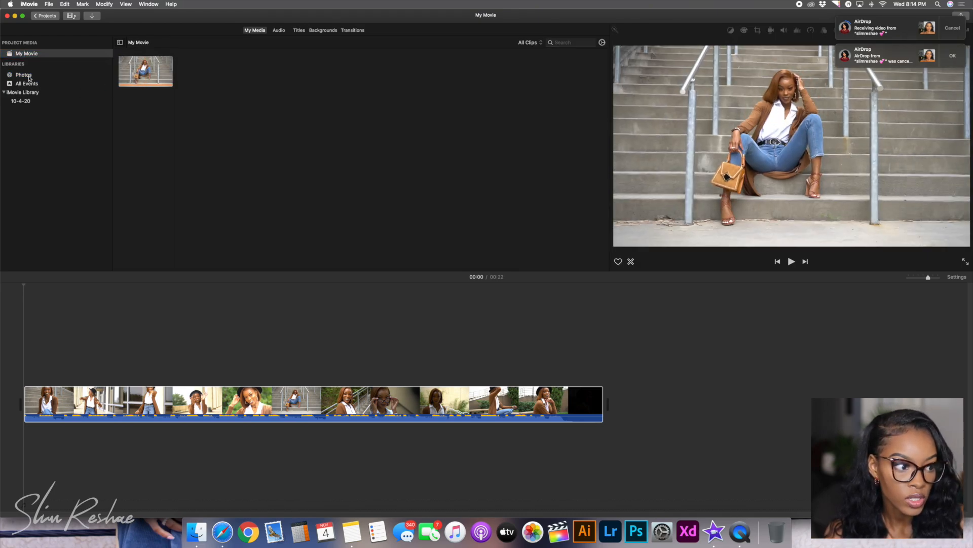
click(23, 77)
click(23, 77)
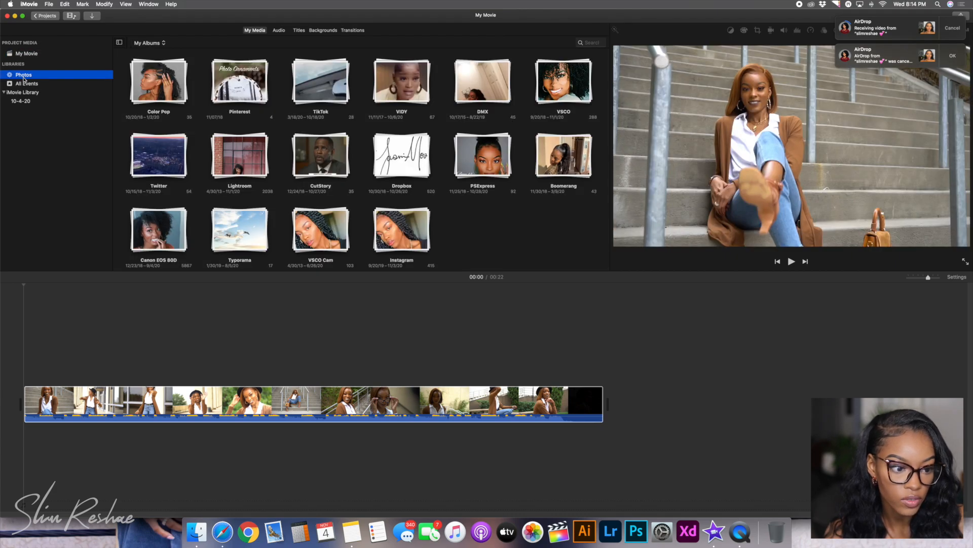
scroll(304, 124, up, 10)
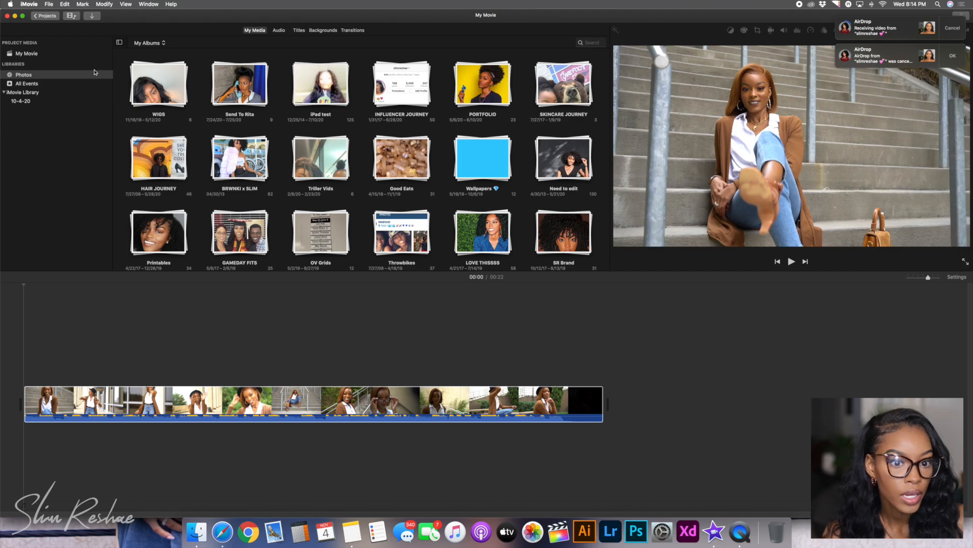
click(43, 54)
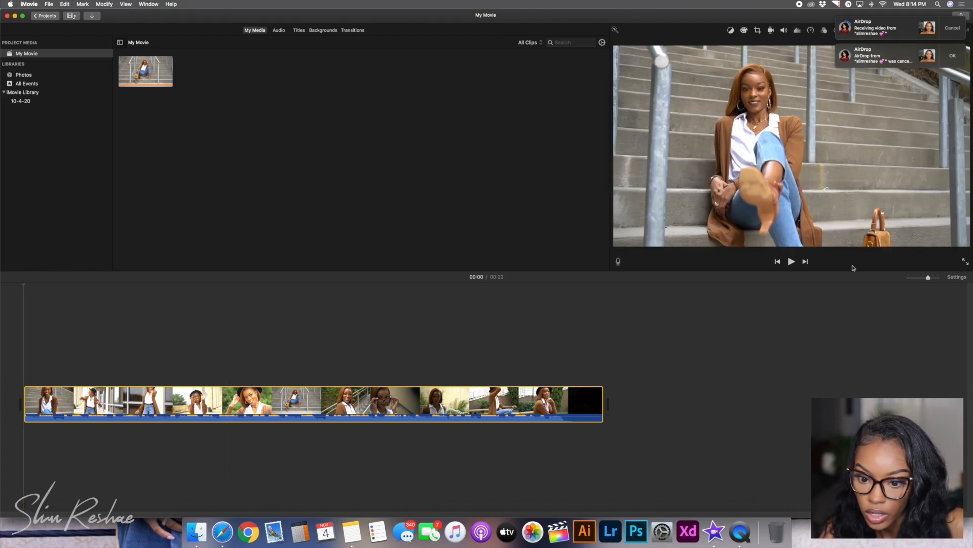
Preview the Bright and Filmstrip themes from the project settings and select No Theme
click(954, 283)
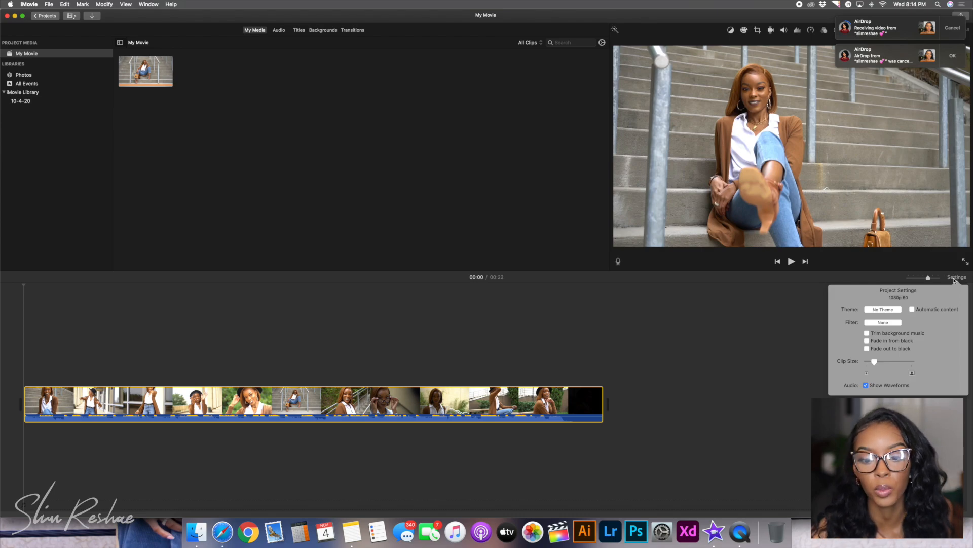
click(887, 310)
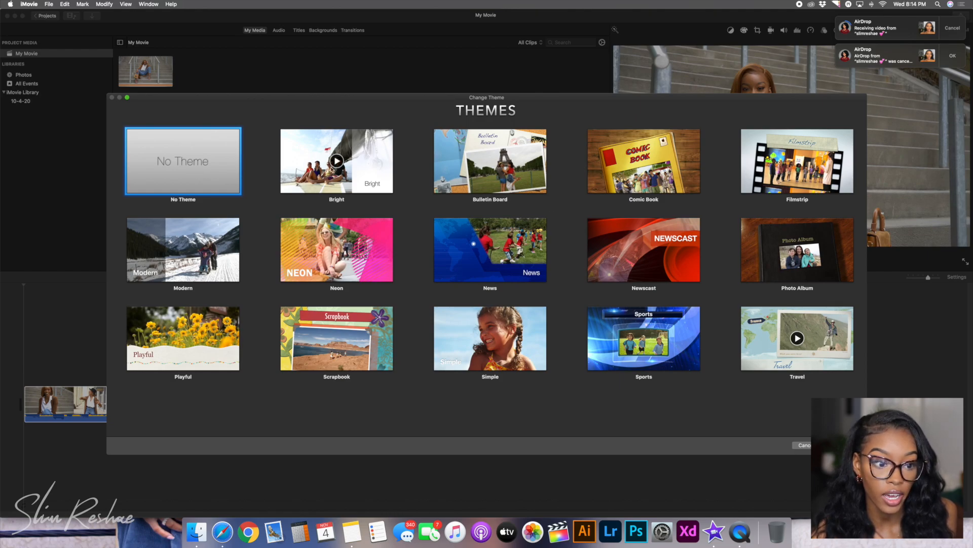
click(337, 162)
key(XF86AudioMute)
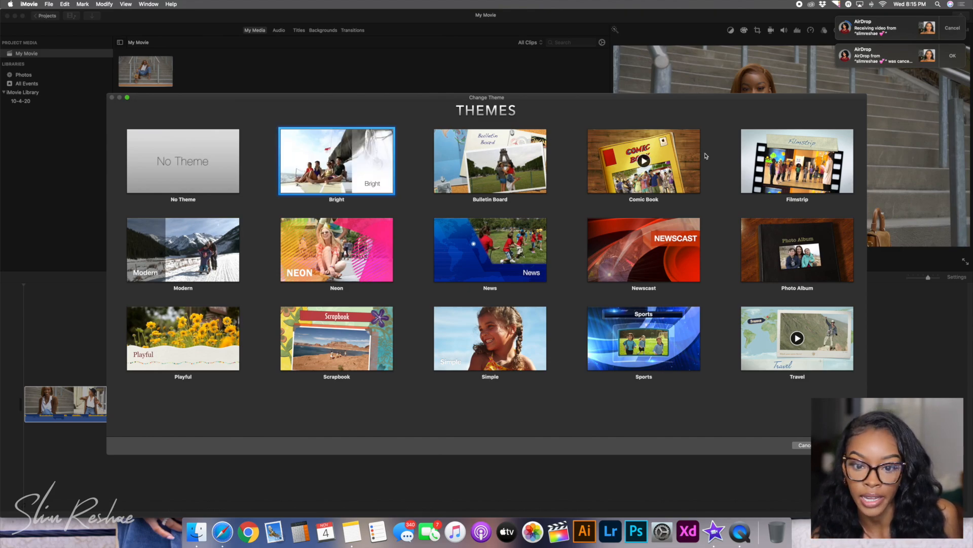
click(798, 161)
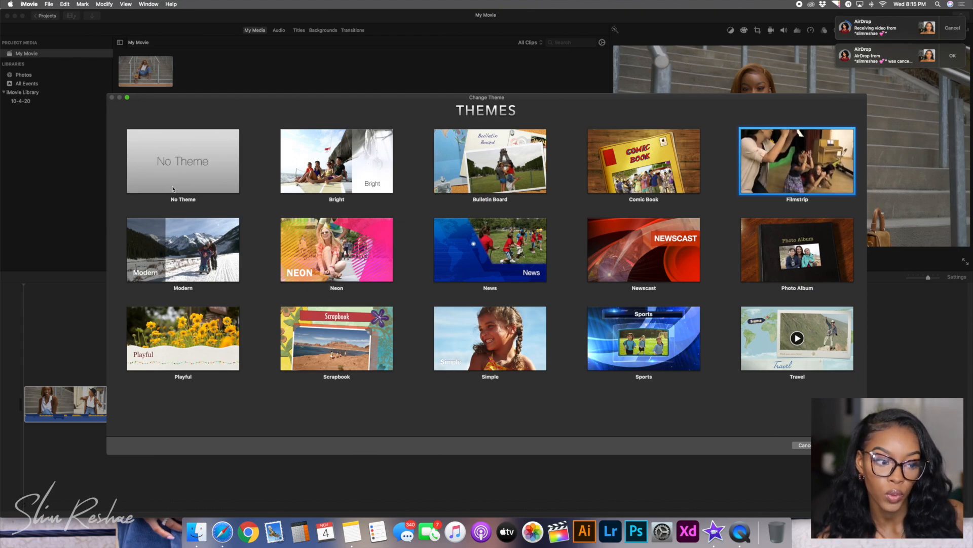
click(199, 164)
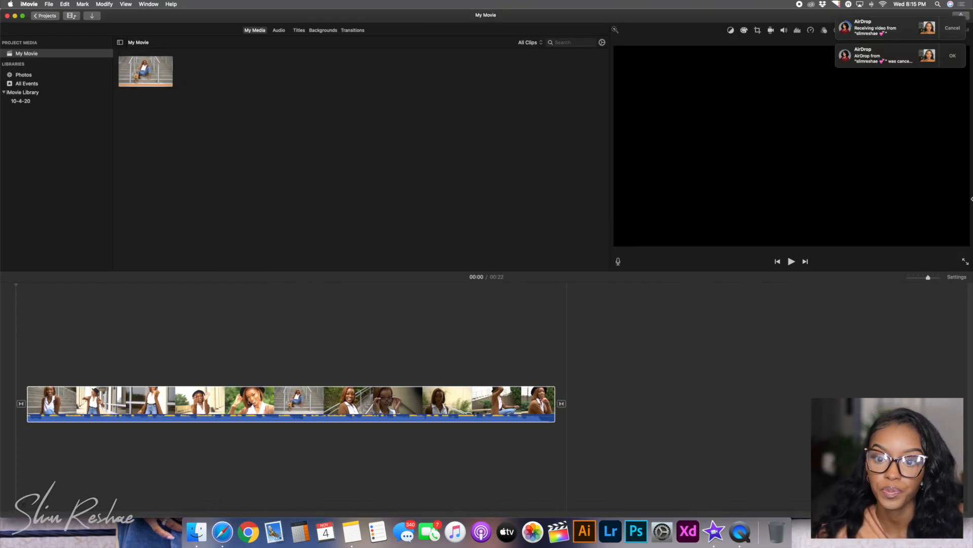
Dismiss the AirDrop cancellation notification, expand the clip to the largest timeline zoom and place the playhead near its start
click(952, 59)
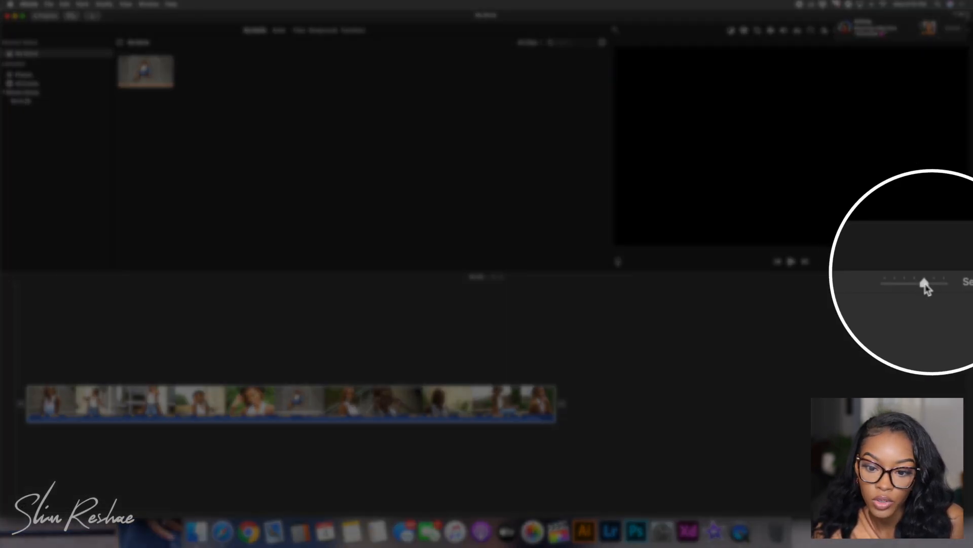
mouse_move(929, 277)
mouse_down()
mouse_move(913, 276)
mouse_move(949, 278)
mouse_move(909, 278)
mouse_up()
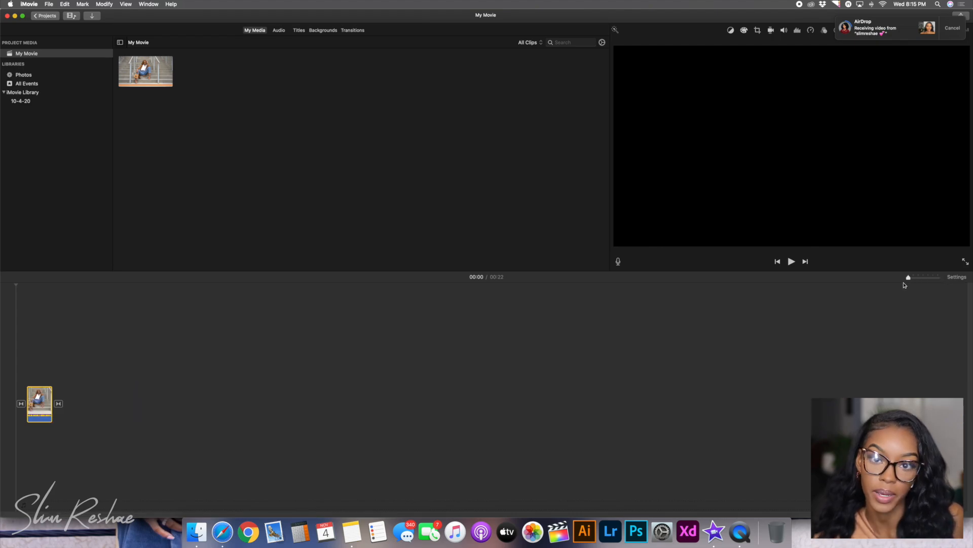
drag(908, 278, 942, 280)
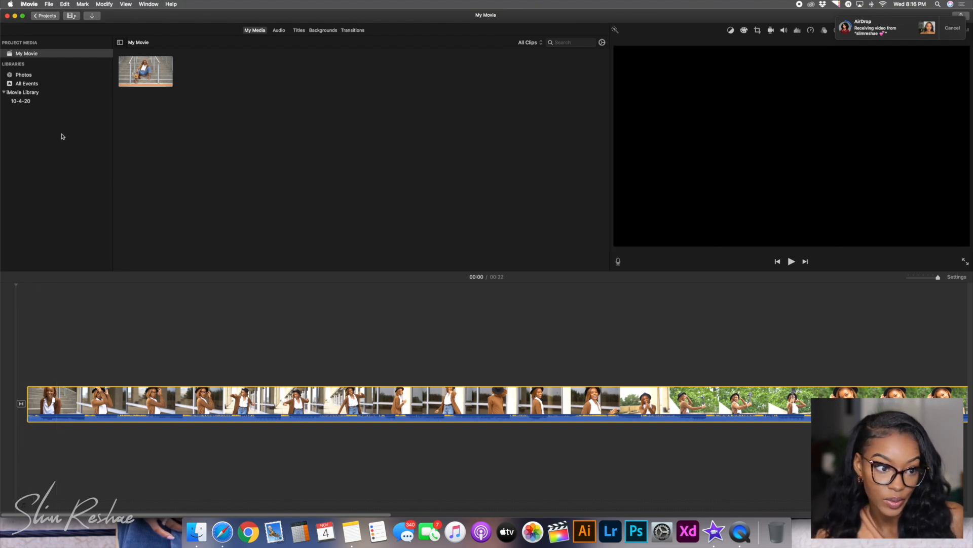
click(27, 332)
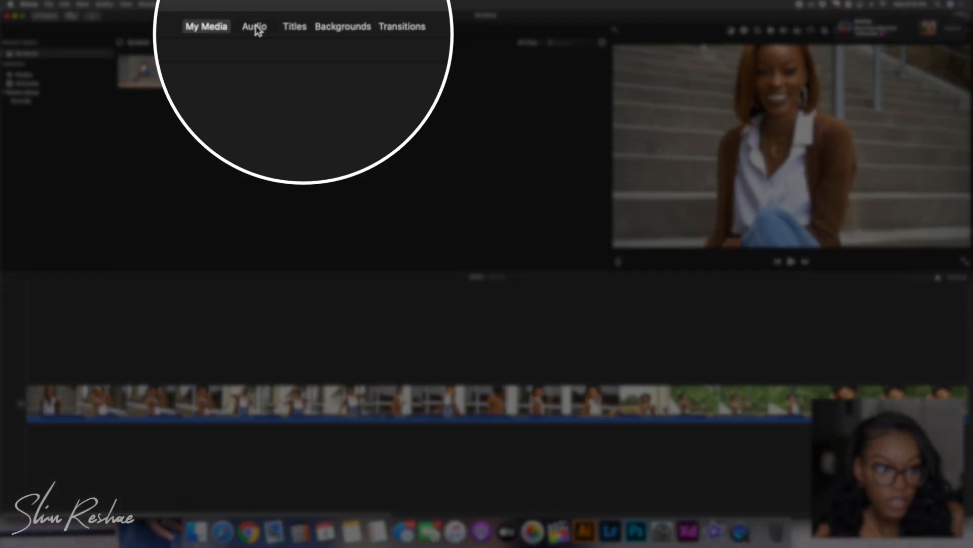
Browse the tracks in the Music audio library and play the timeline clip to check its sound
click(279, 30)
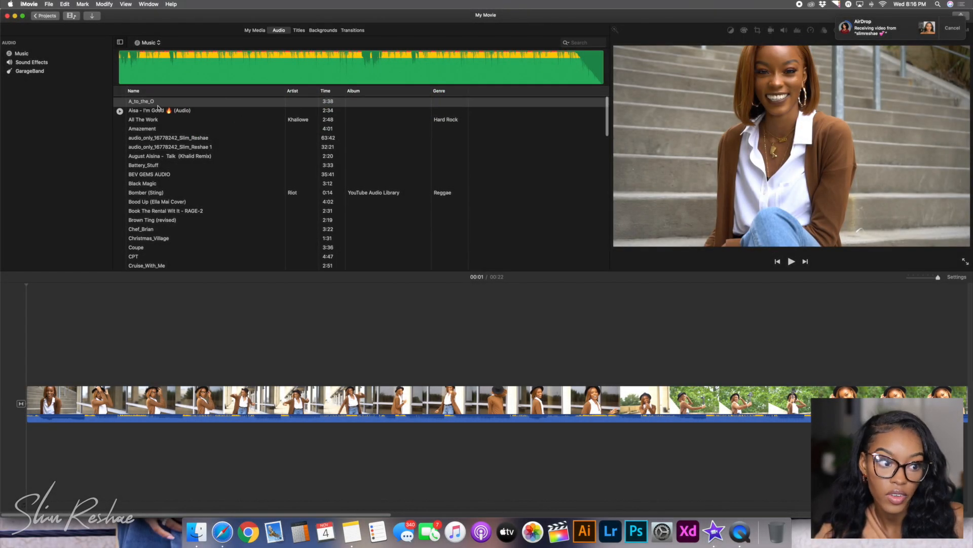
scroll(158, 108, down, 20)
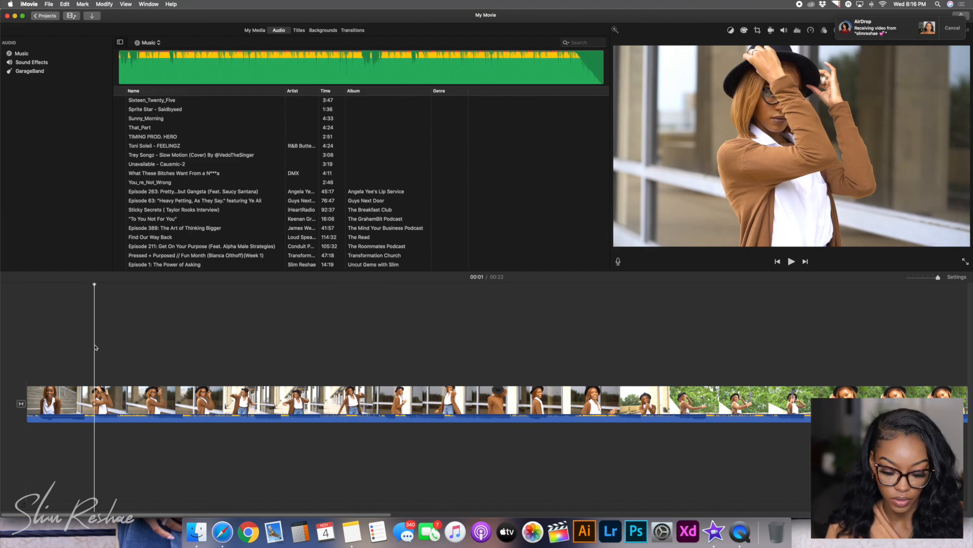
key(space)
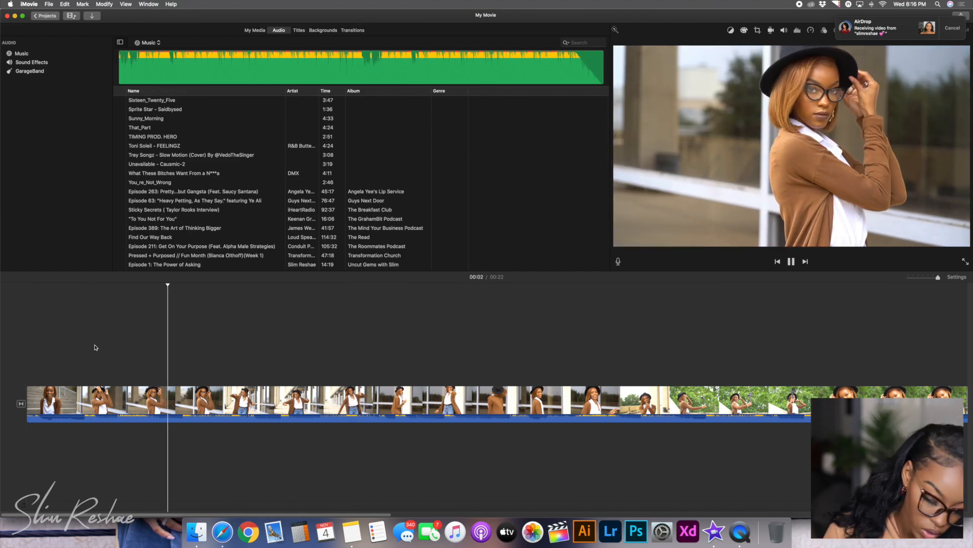
key(XF86AudioMute)
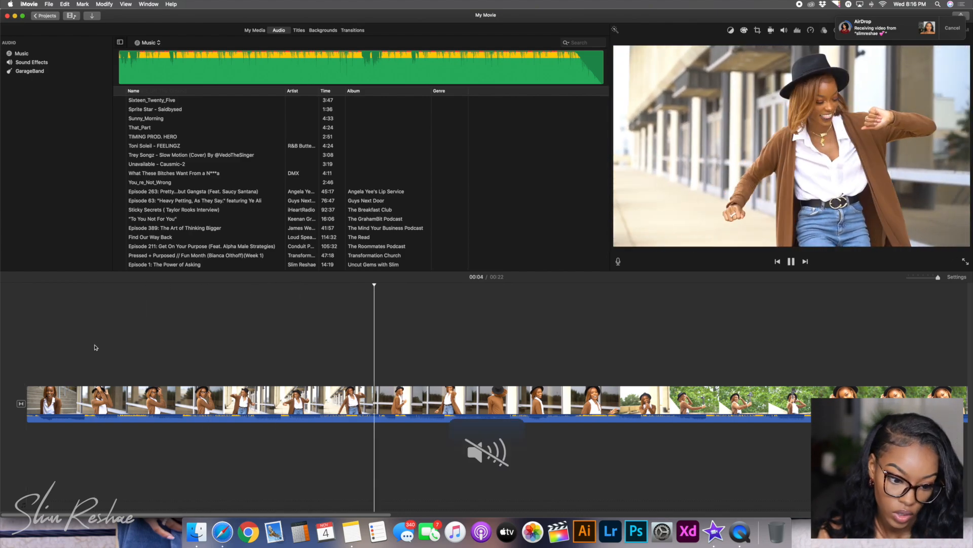
key(XF86AudioMute)
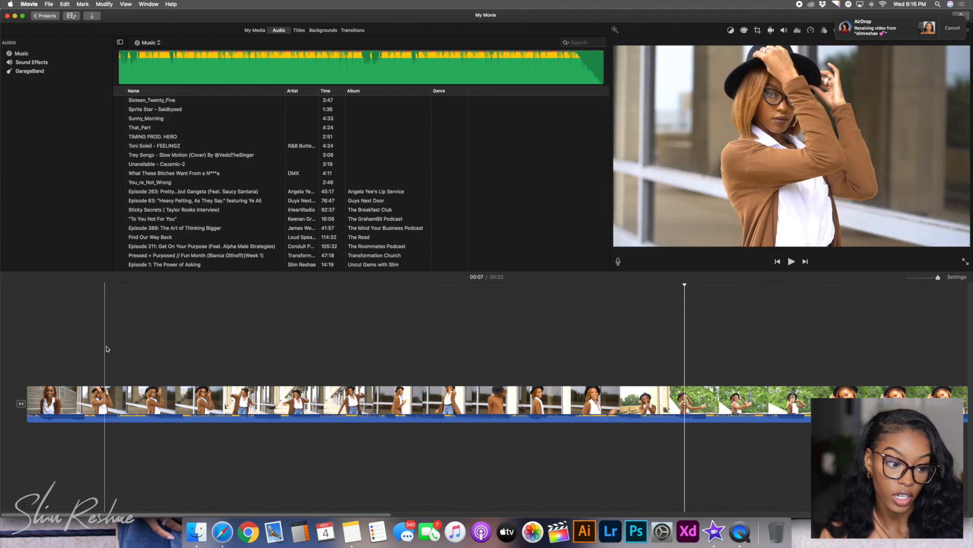
Adjust the clip's audio level on its timeline waveform and play it back with the system volume raised
click(161, 400)
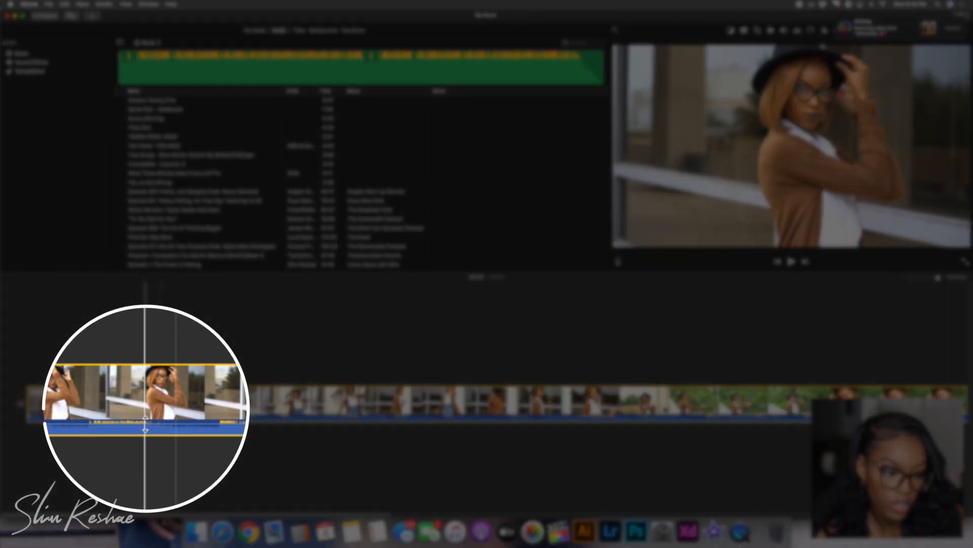
drag(145, 424, 151, 404)
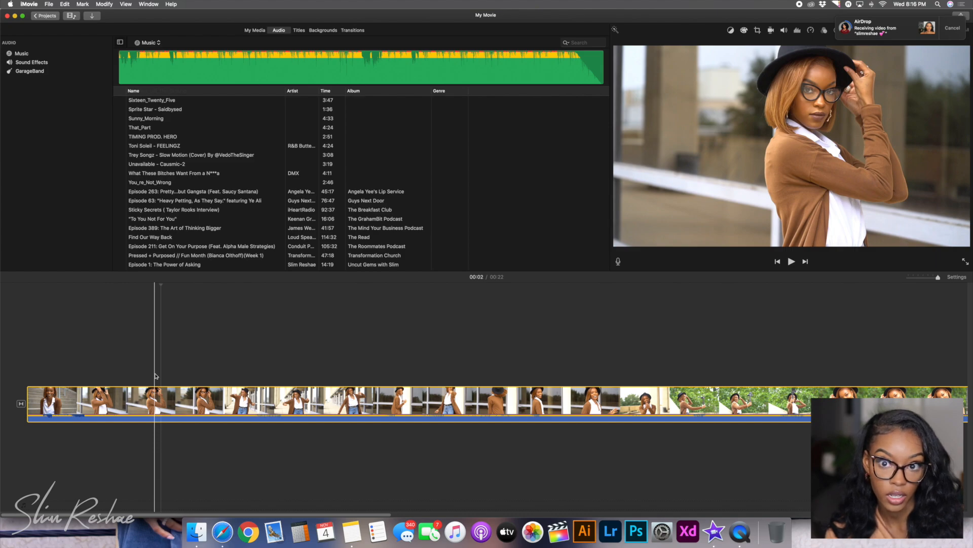
key(space)
key(space)
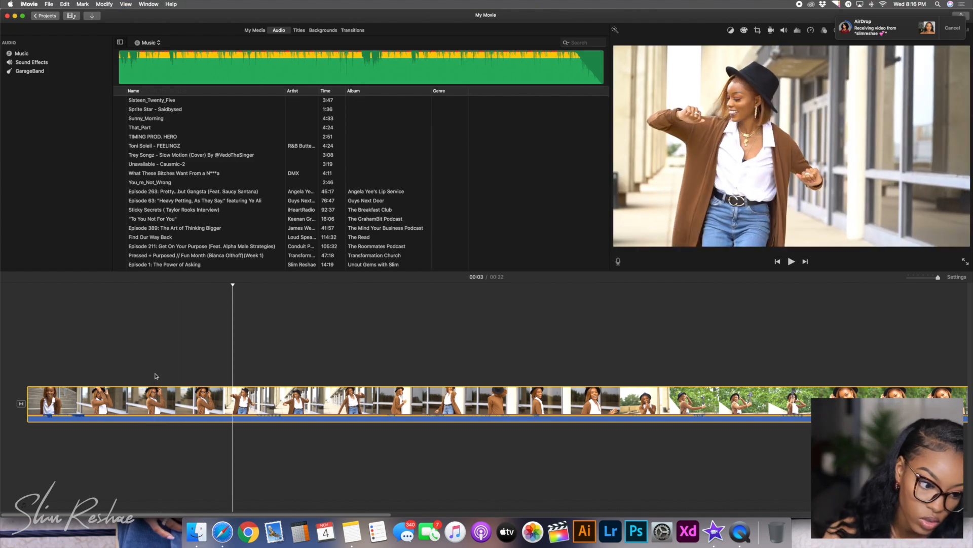
key(XF86AudioRaiseVolume)
key(XF86AudioRaiseVolume)
key(XF86AudioRaiseVolume)
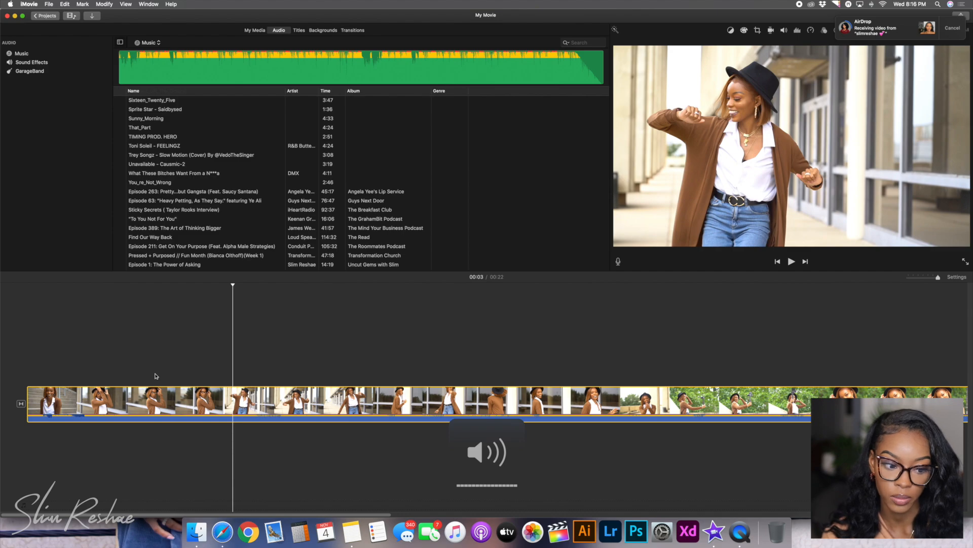
key(space)
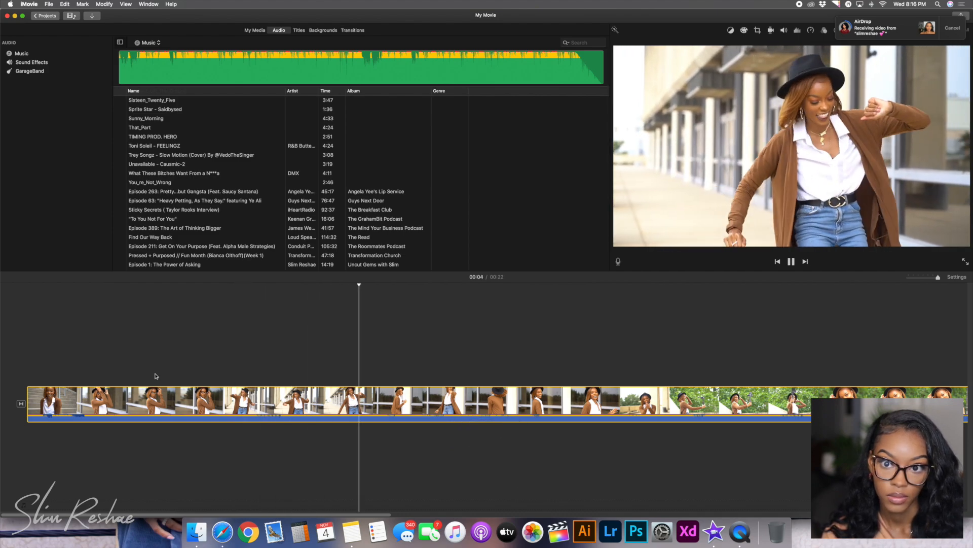
key(space)
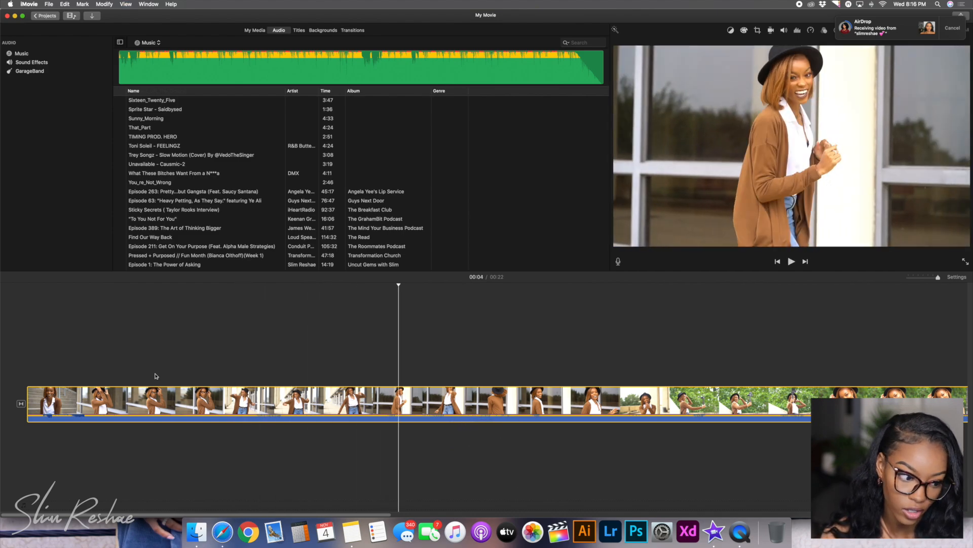
Lower the selected clip's volume to 0%, raise it to 46%, and increase it further
click(784, 31)
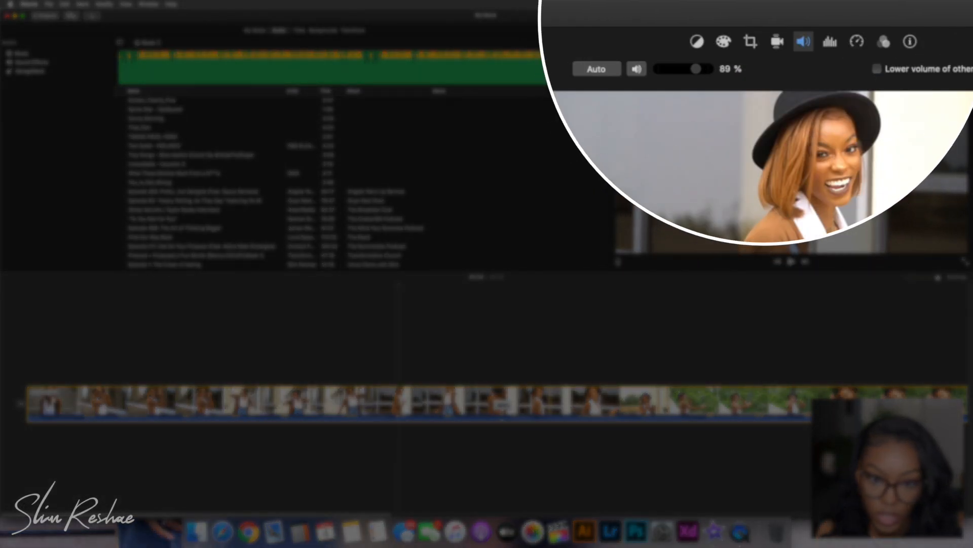
drag(696, 69, 658, 69)
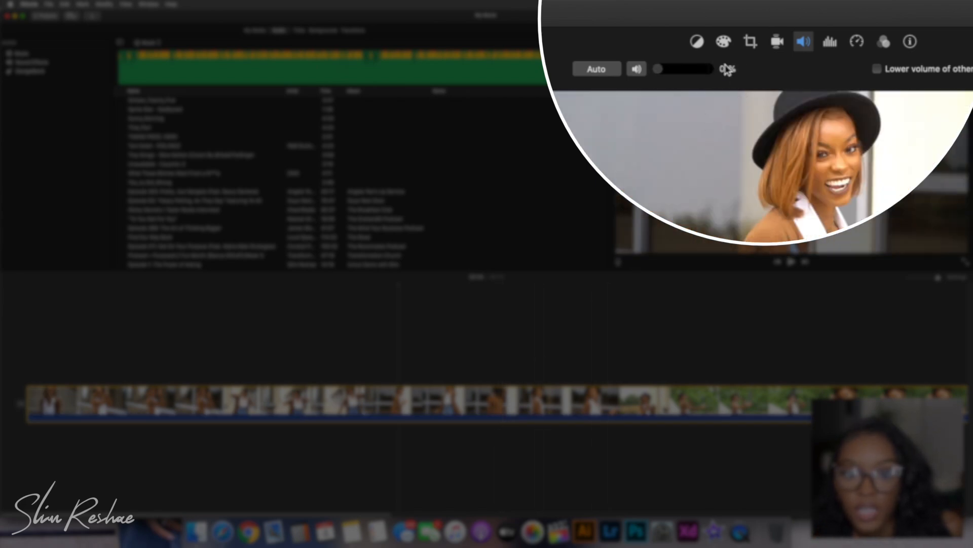
drag(658, 69, 678, 69)
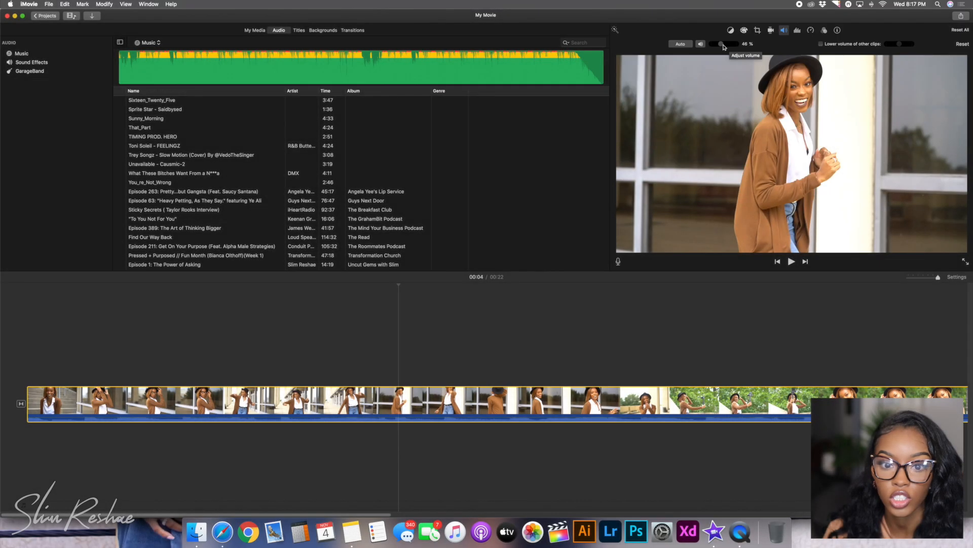
drag(719, 45, 730, 46)
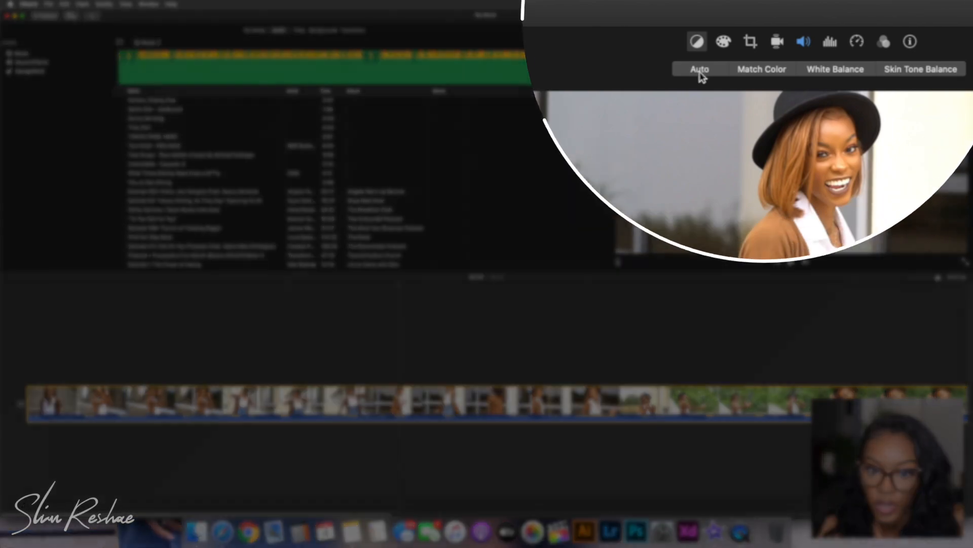
Apply the Auto color balance to the selected clip
click(701, 73)
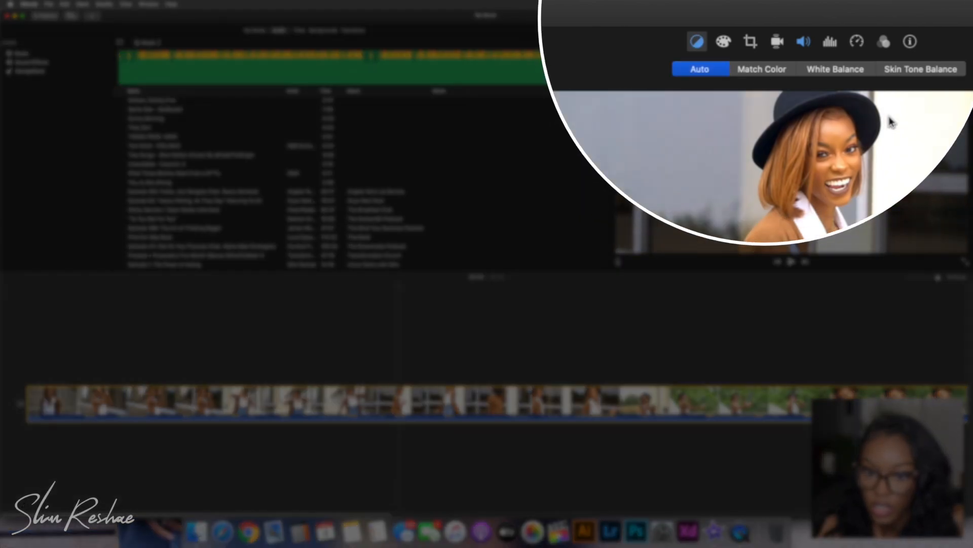
Try Skin Tone Balance by sampling several points on the woman in the frame, and discard the adjustment
click(922, 74)
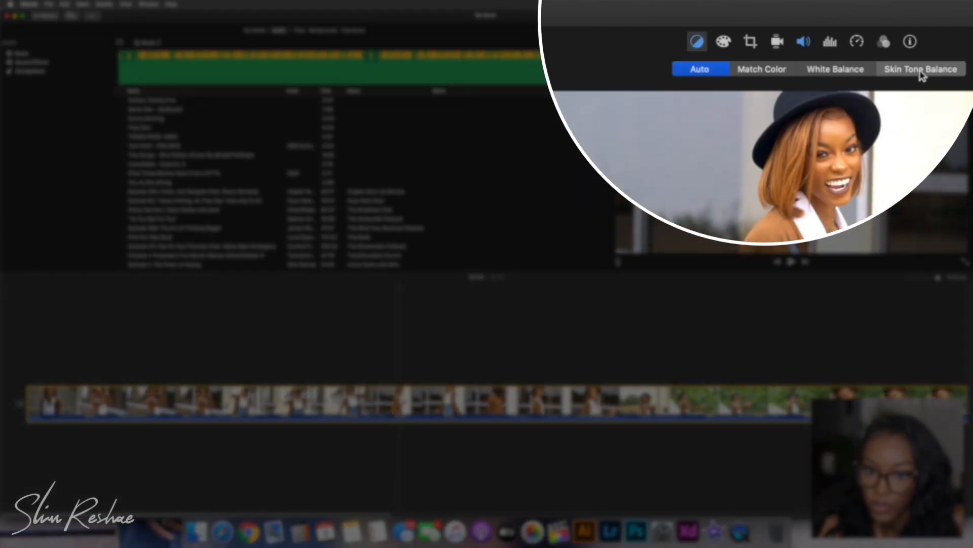
click(836, 165)
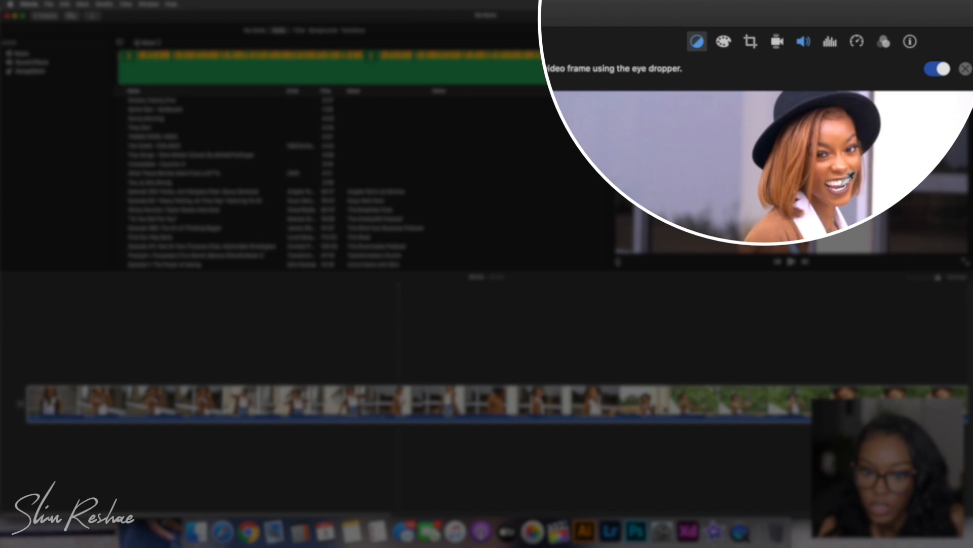
click(850, 175)
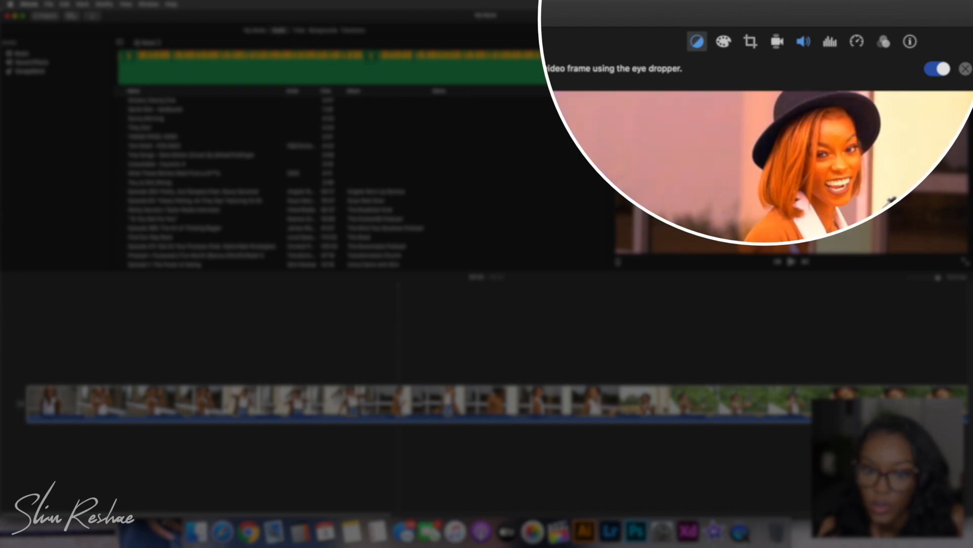
click(841, 203)
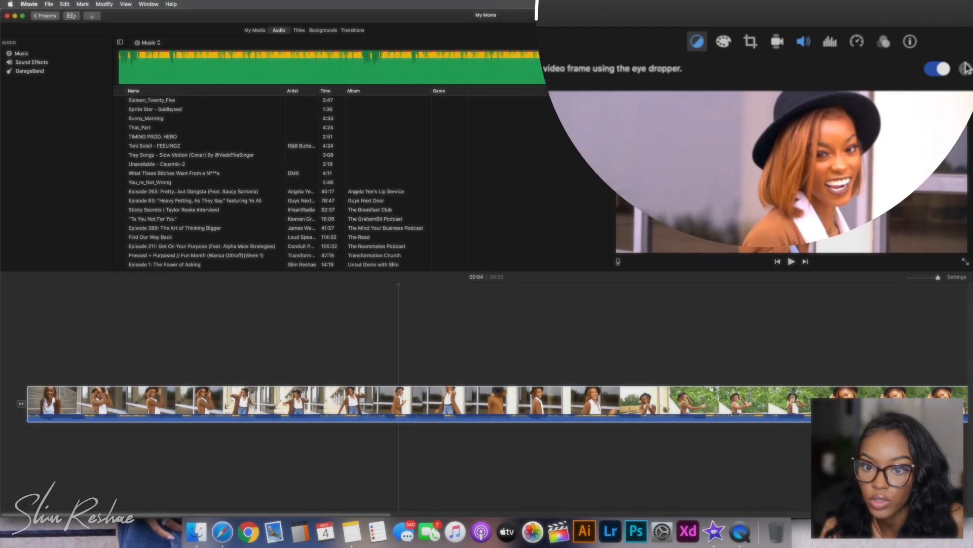
click(866, 45)
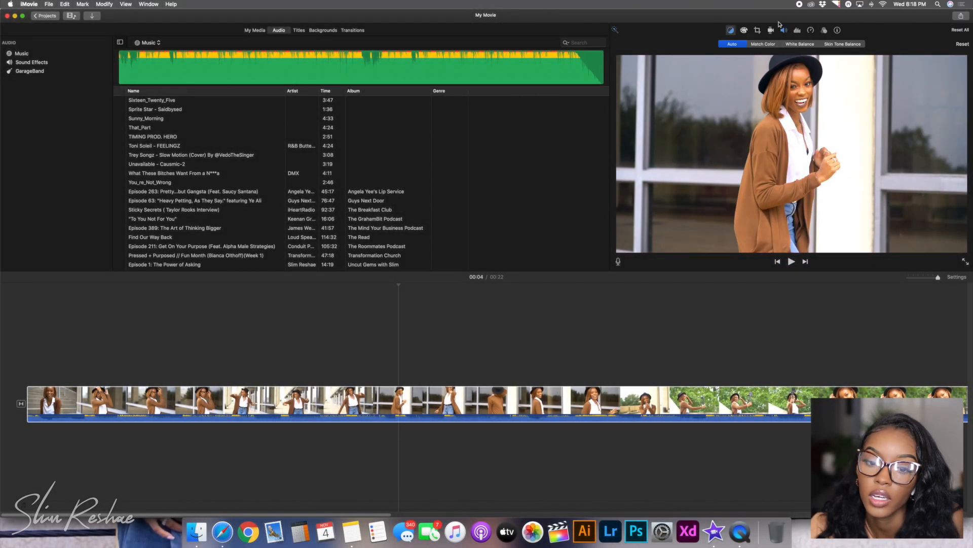
Set the clip's cropping style to Crop to Fill and tighten the crop frame around the woman's upper body
click(745, 30)
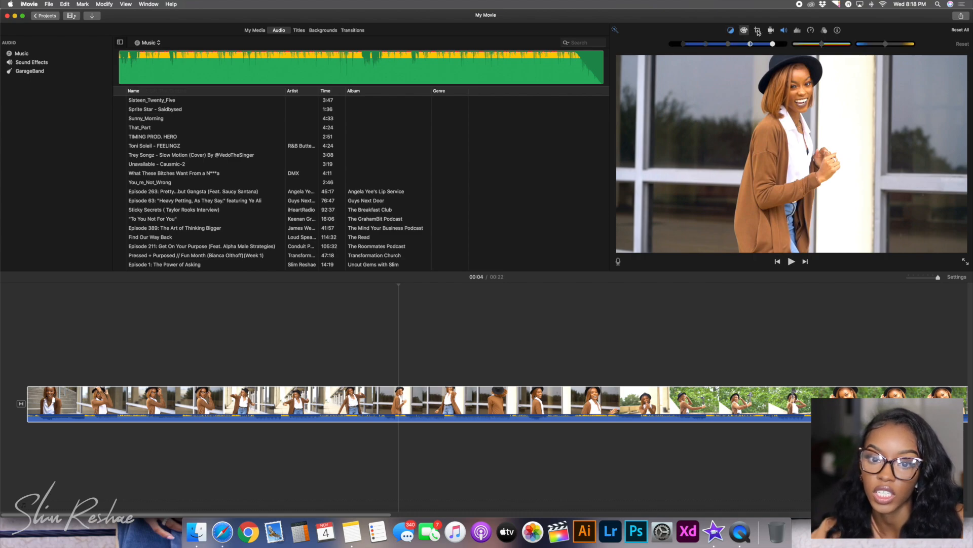
click(758, 31)
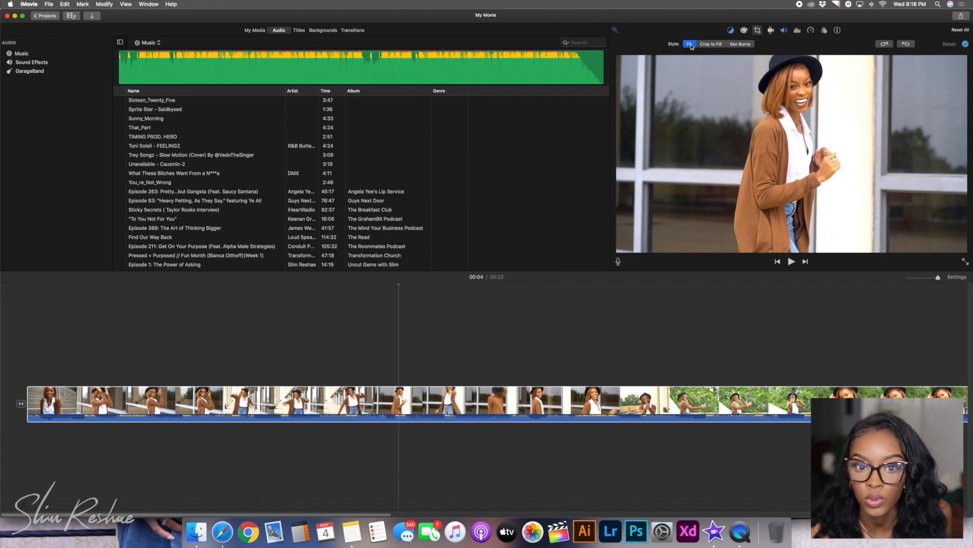
click(722, 46)
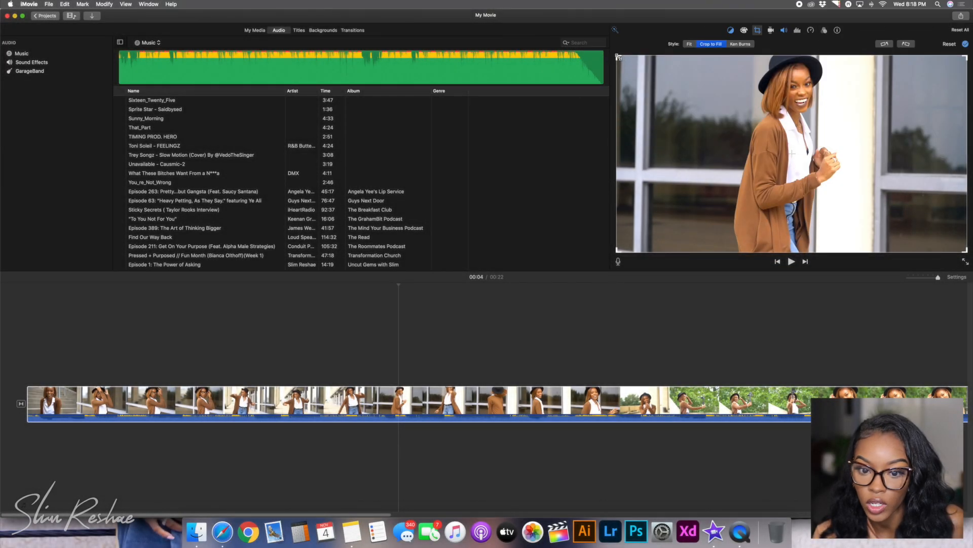
drag(618, 57, 753, 132)
drag(837, 169, 766, 87)
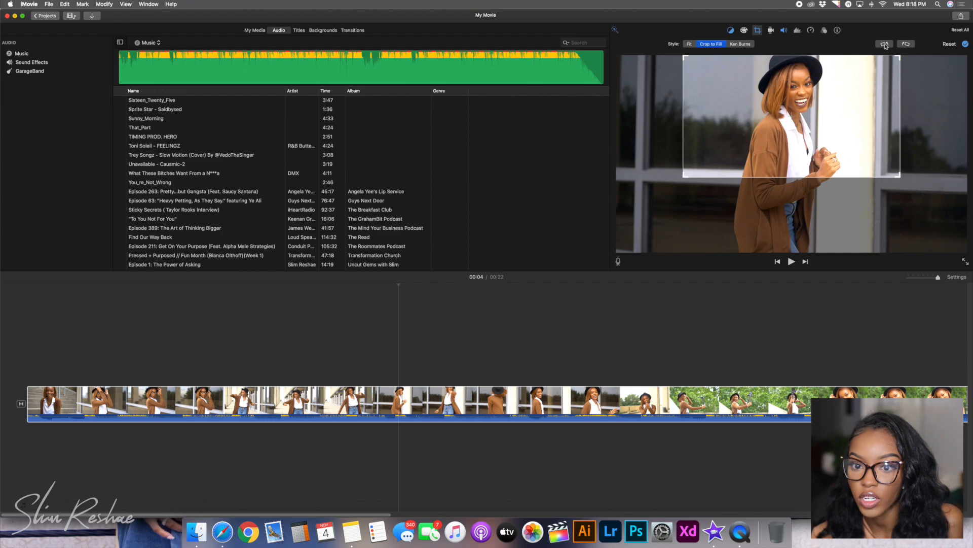
Rotate the cropped clip counterclockwise in quarter turns through a full circle and reset its cropping
click(885, 45)
click(884, 44)
click(885, 45)
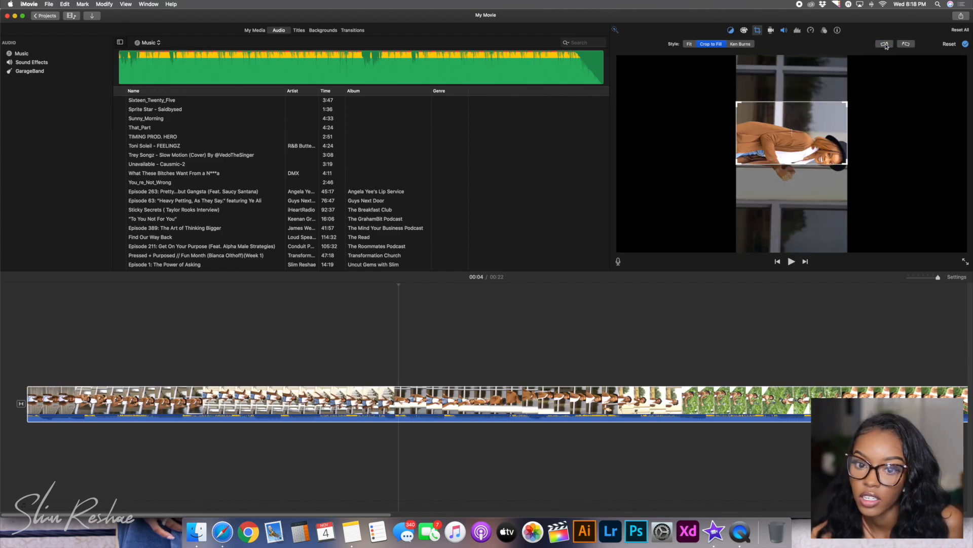
click(885, 44)
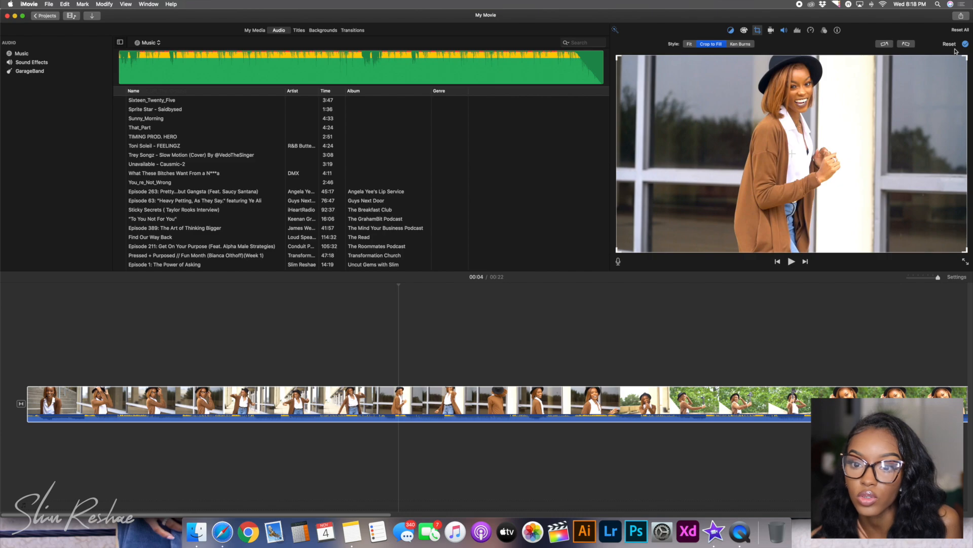
click(949, 45)
Apply the Ken Burns style to the clip and play it from the beginning, adjusting the system volume
click(733, 45)
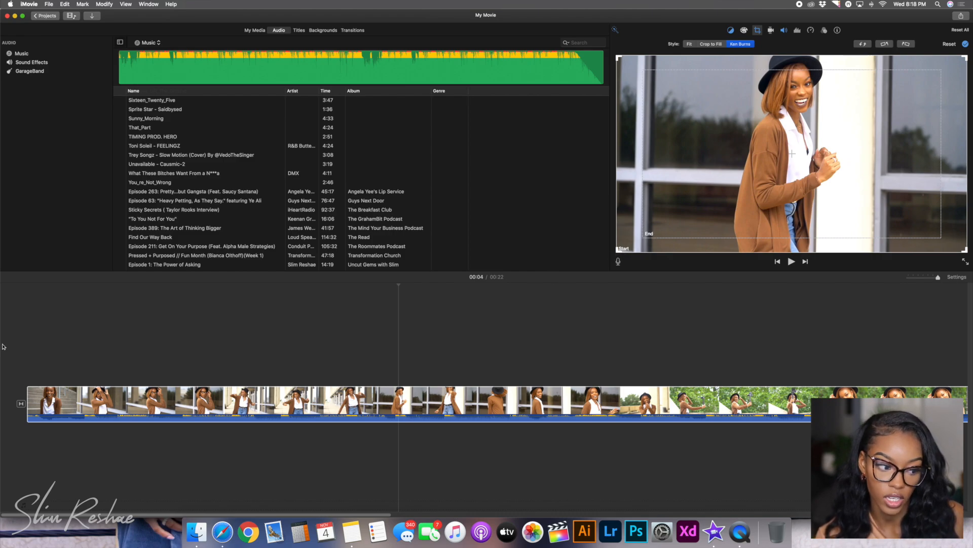
click(26, 346)
key(space)
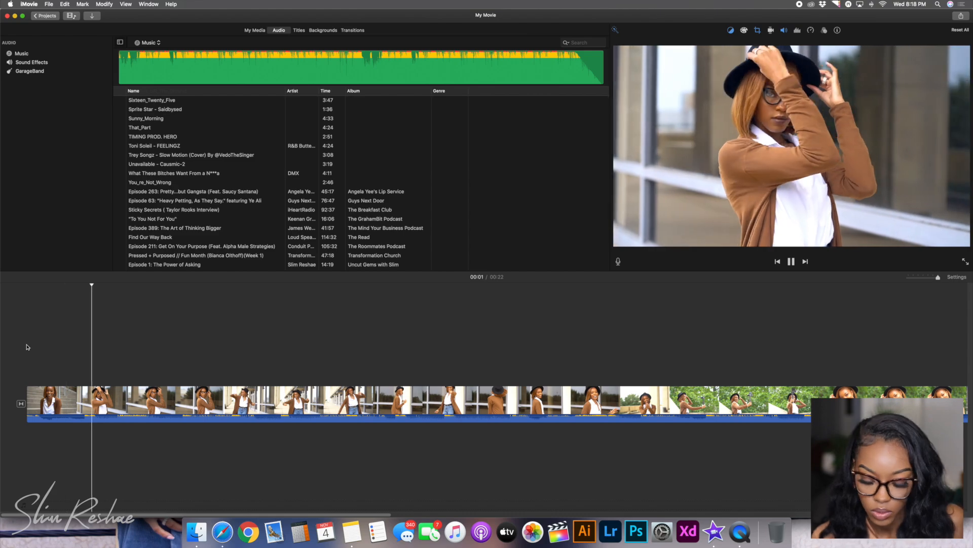
key(space)
key(XF86AudioRaiseVolume)
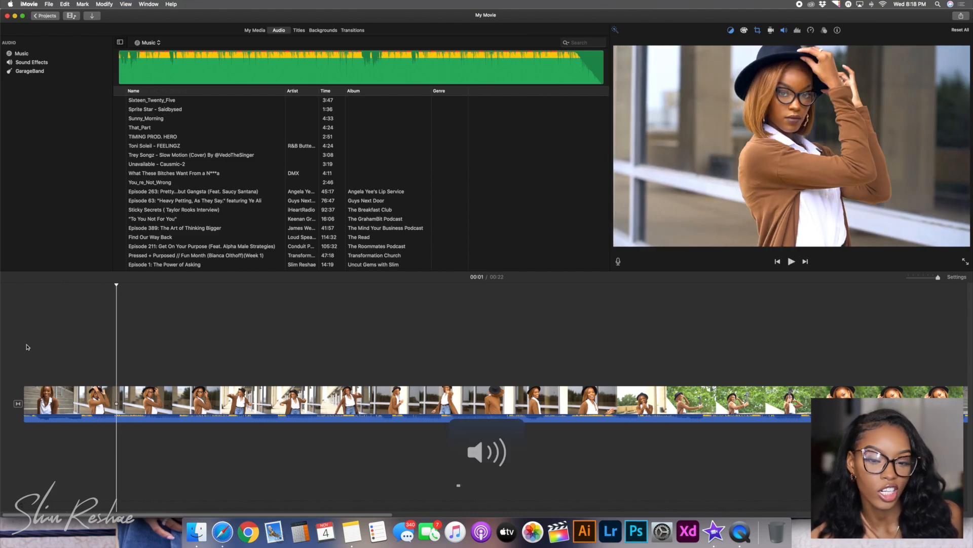
click(28, 347)
key(space)
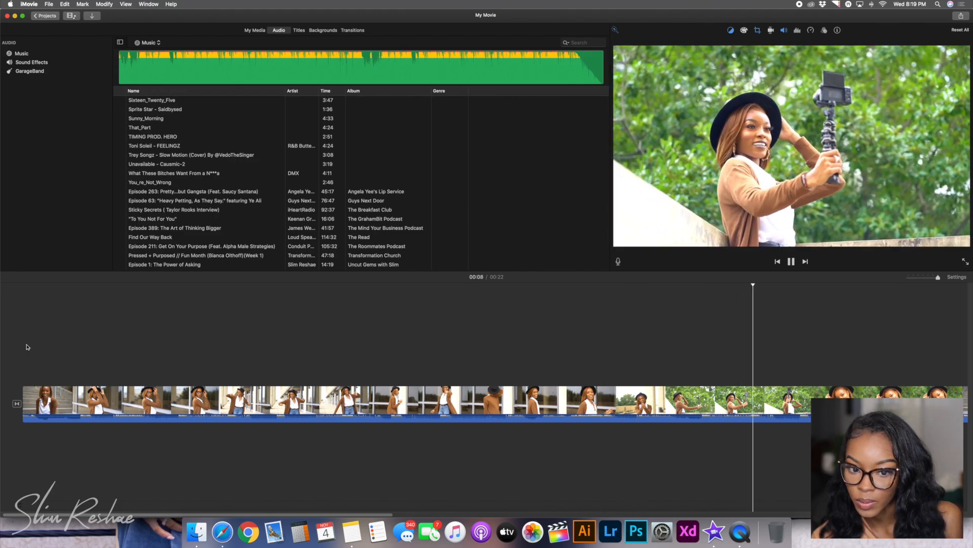
key(space)
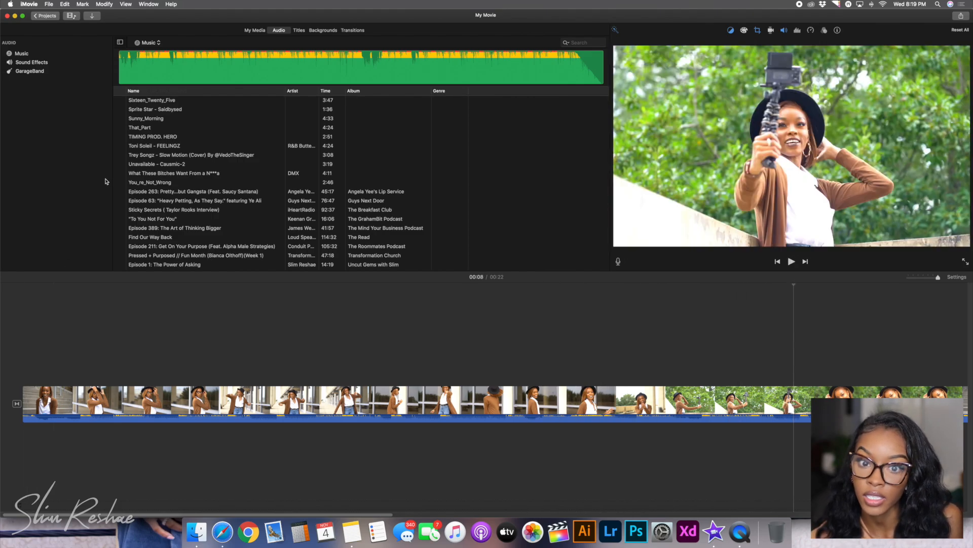
Try shrinking the Ken Burns end frame into the picture's upper-right area, previewing it from 00:17, and reset the cropping
click(744, 31)
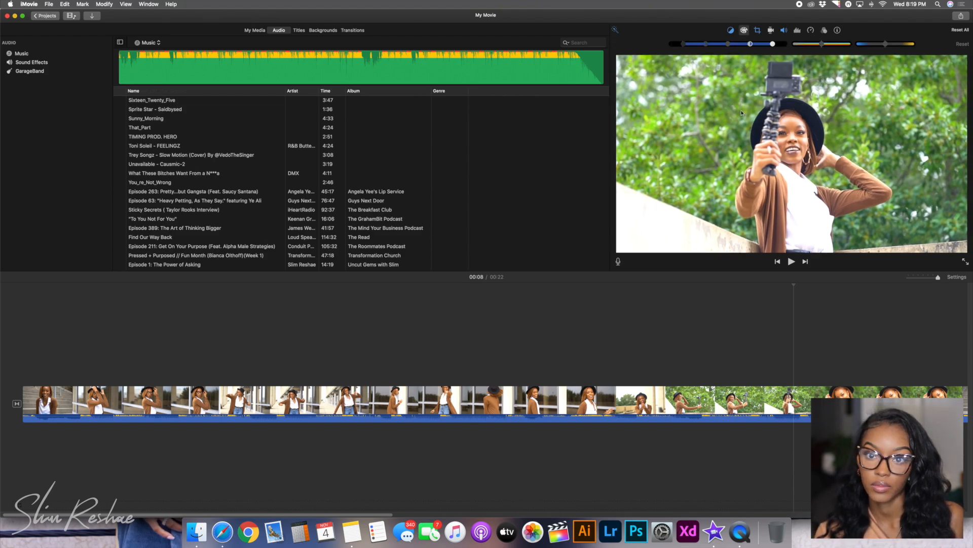
click(757, 30)
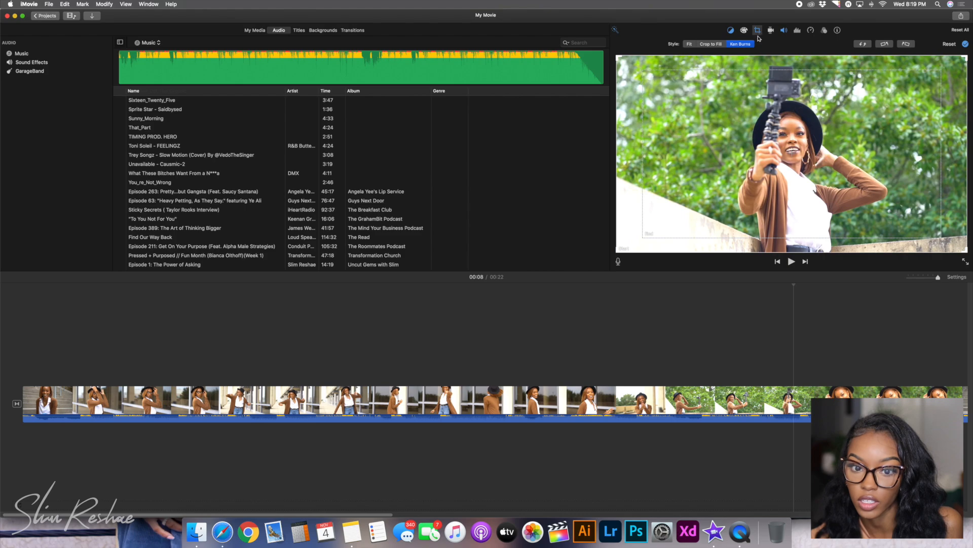
click(648, 234)
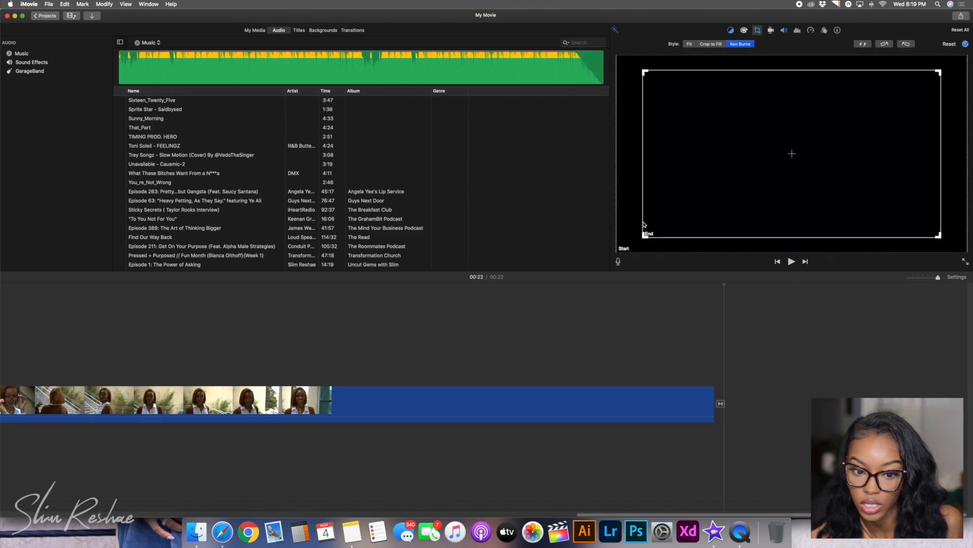
drag(645, 235, 861, 113)
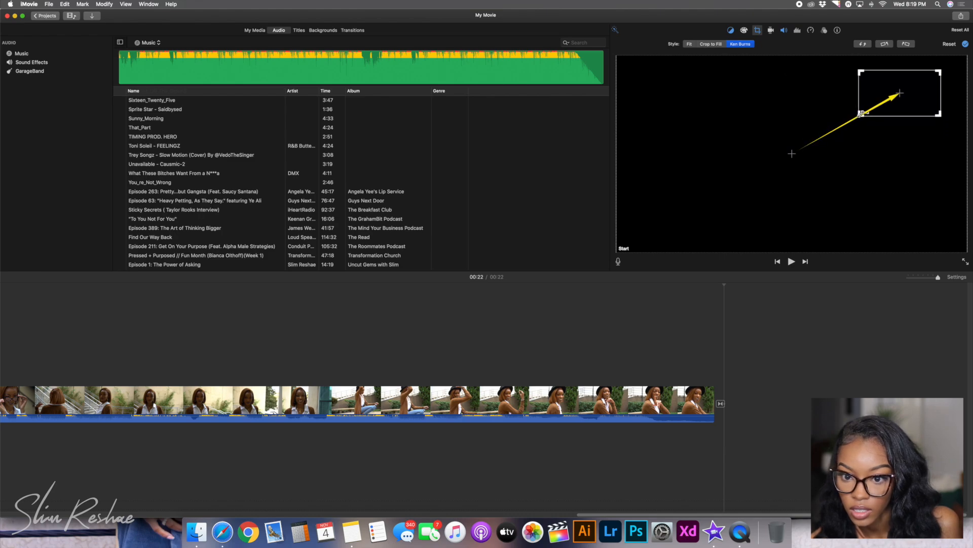
click(294, 356)
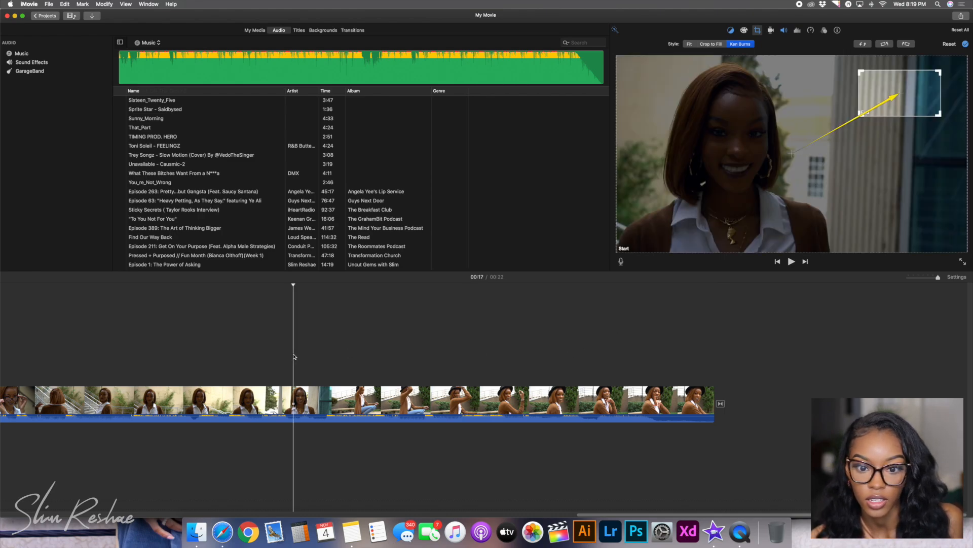
key(space)
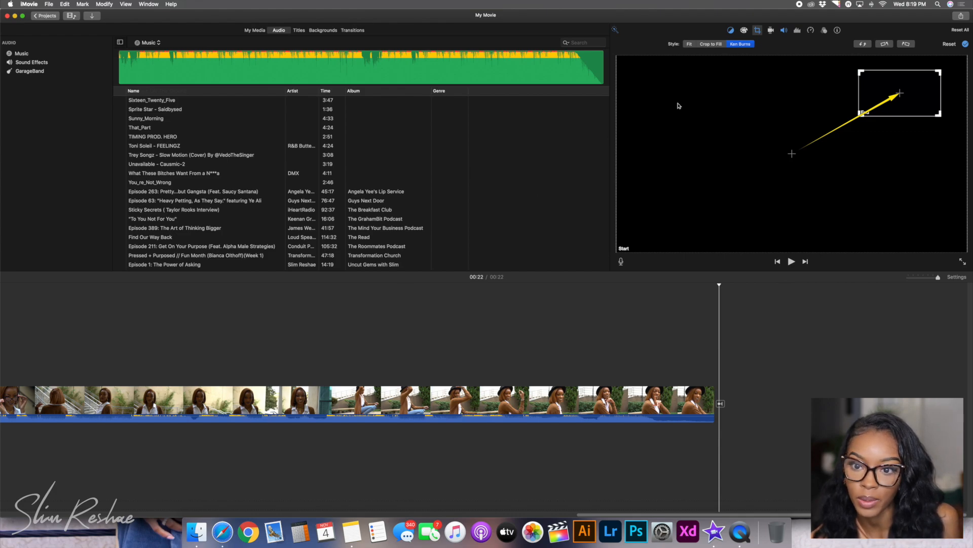
click(949, 44)
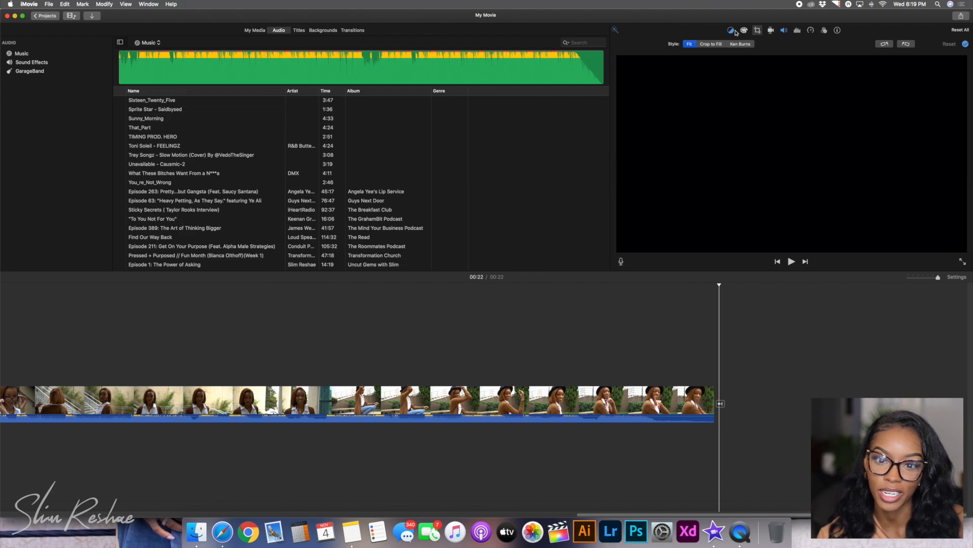
Try reducing the clip's background noise at 50%, with the playhead at about 00:12, and turn the reduction off
click(797, 31)
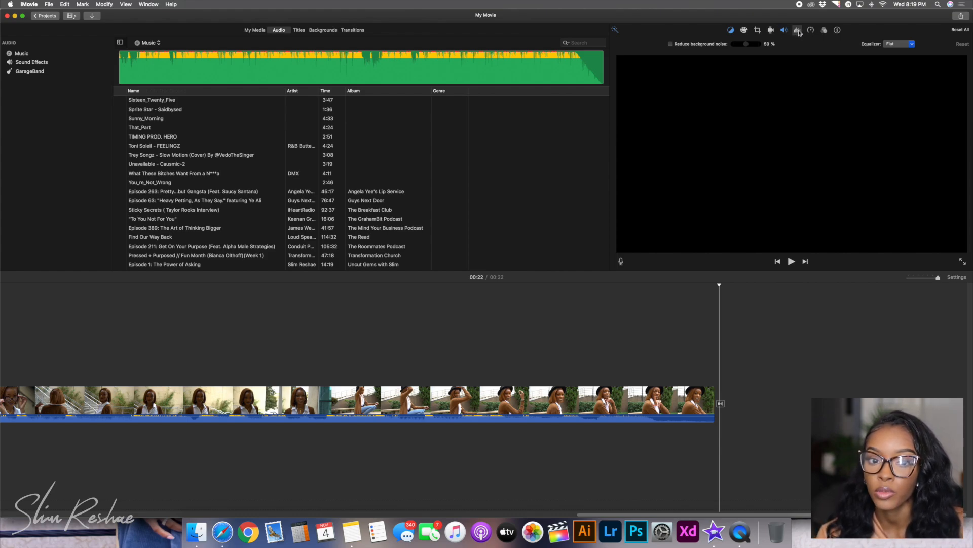
click(670, 44)
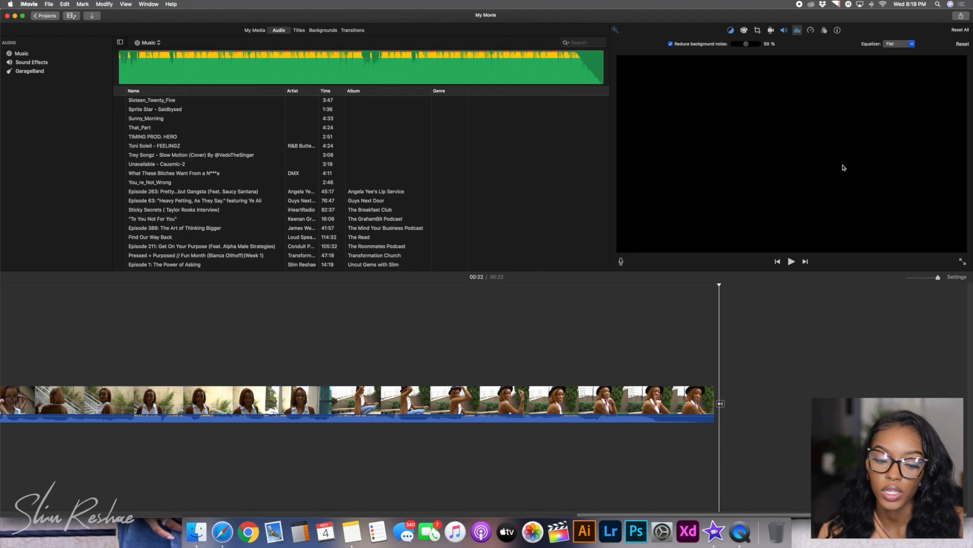
scroll(485, 358, left, 15)
click(490, 400)
scroll(577, 237, up, 1)
scroll(576, 237, up, 1)
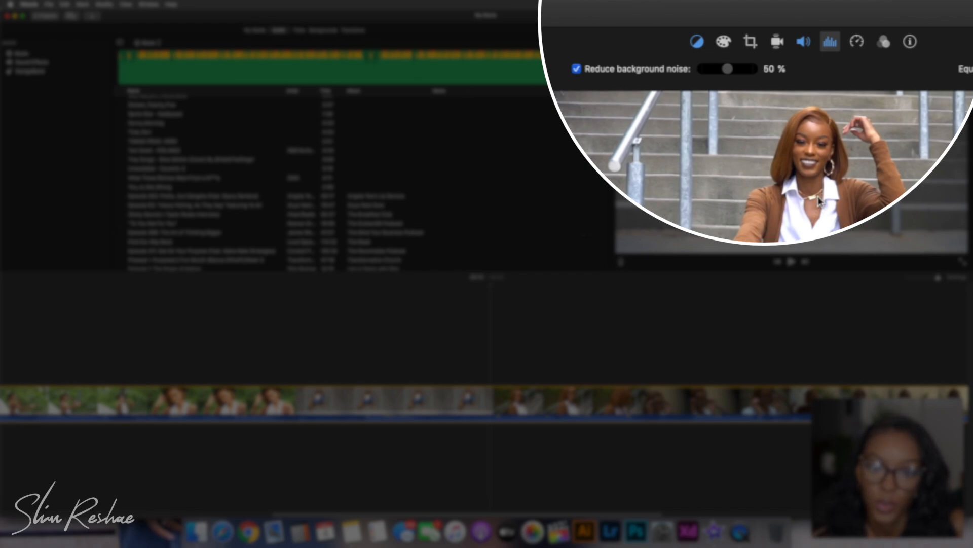
click(576, 69)
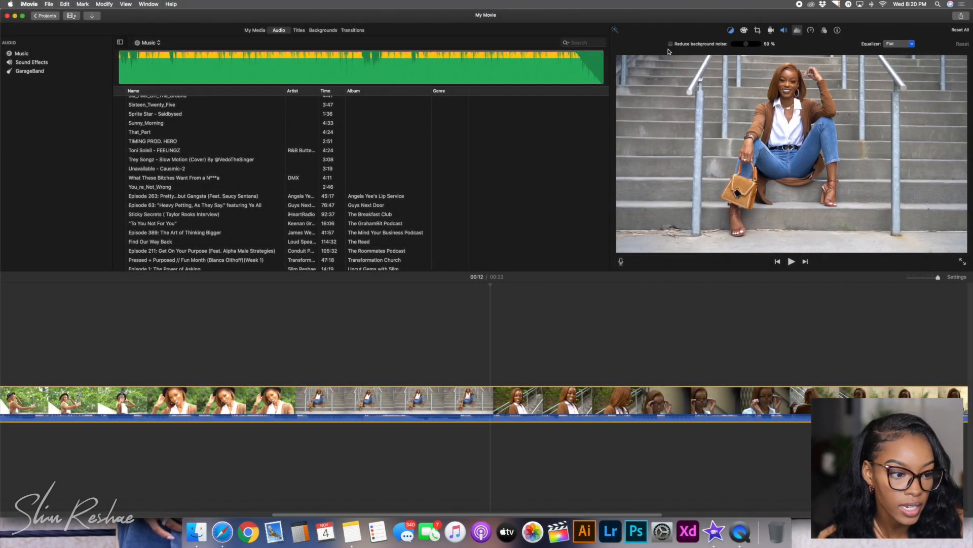
scroll(261, 229, up, 20)
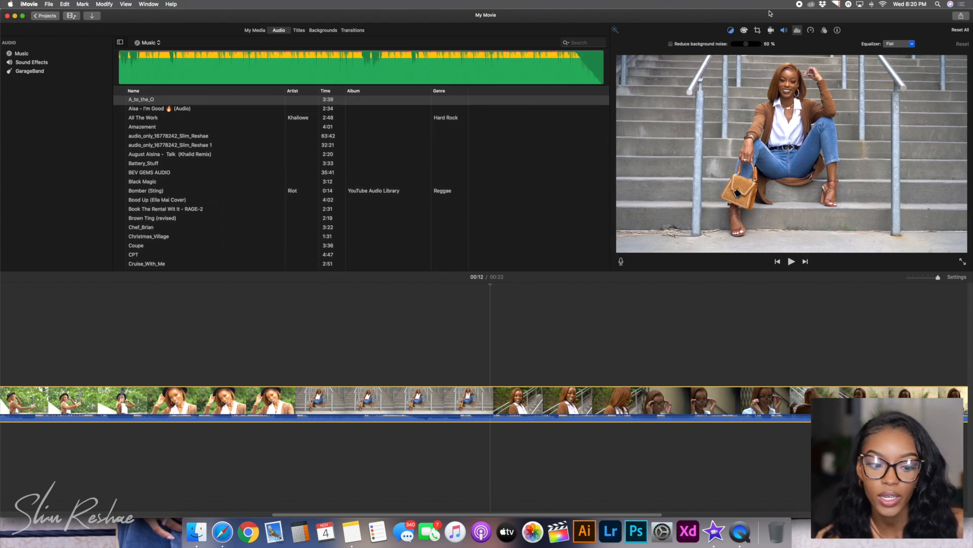
Detach the audio from the video clip in the timeline
click(550, 420)
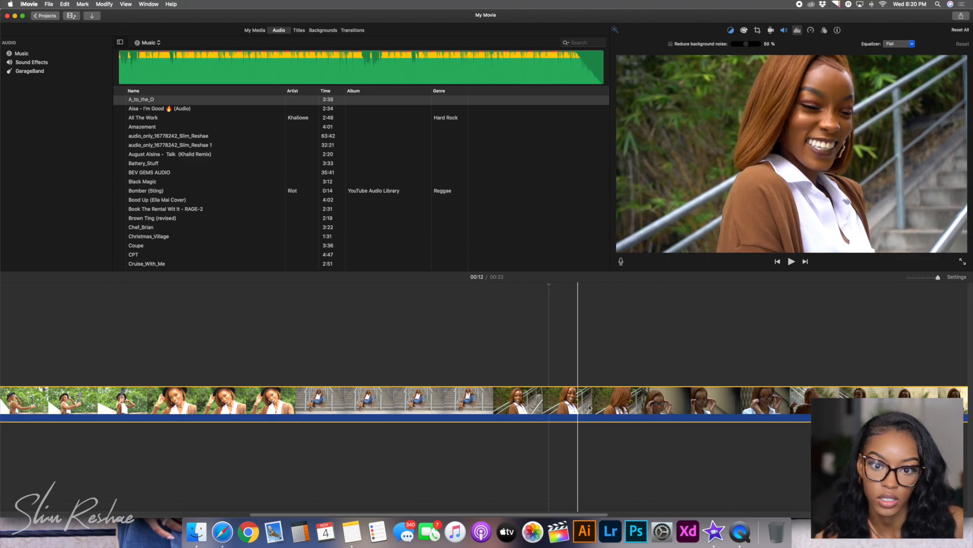
right_click(627, 406)
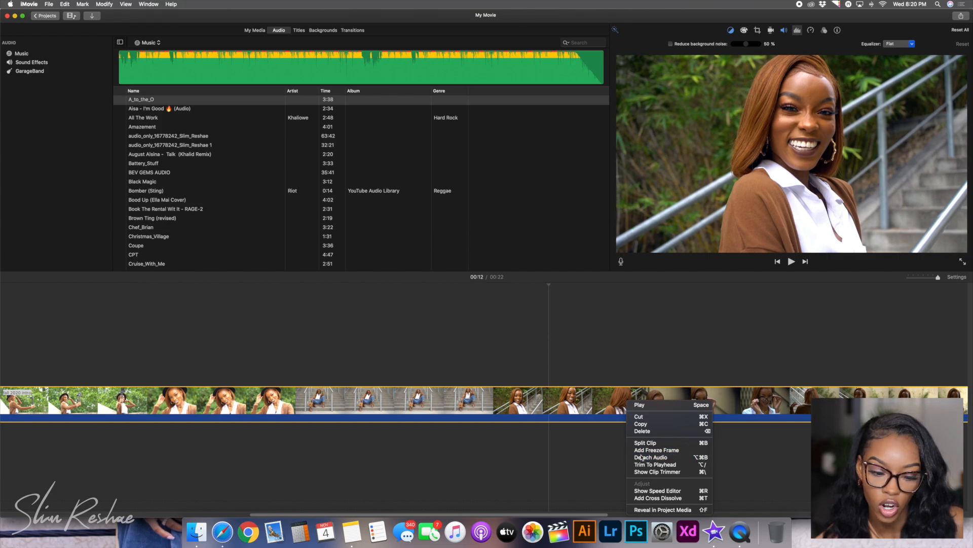
click(654, 457)
Set the detached audio track's volume to 71% and play the timeline to check the sound
click(473, 448)
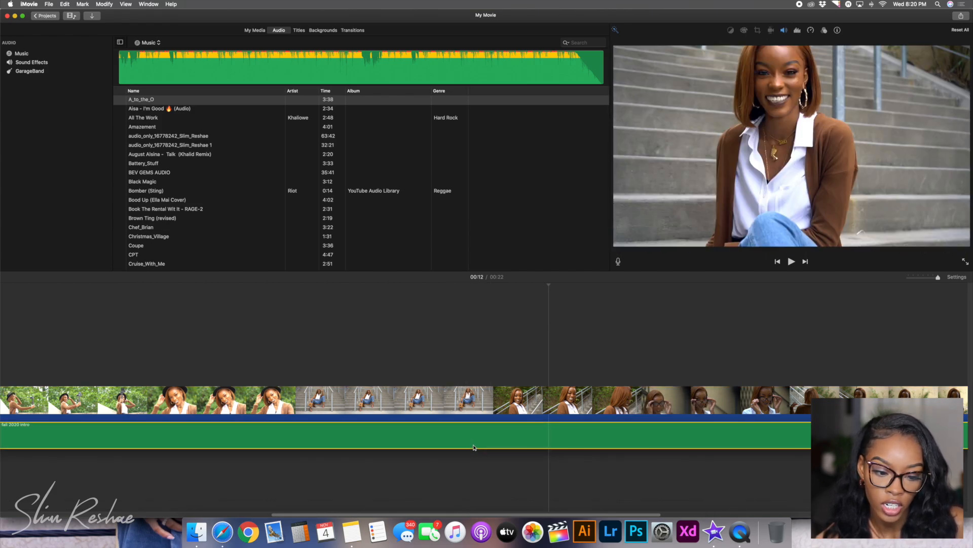
drag(472, 448, 472, 436)
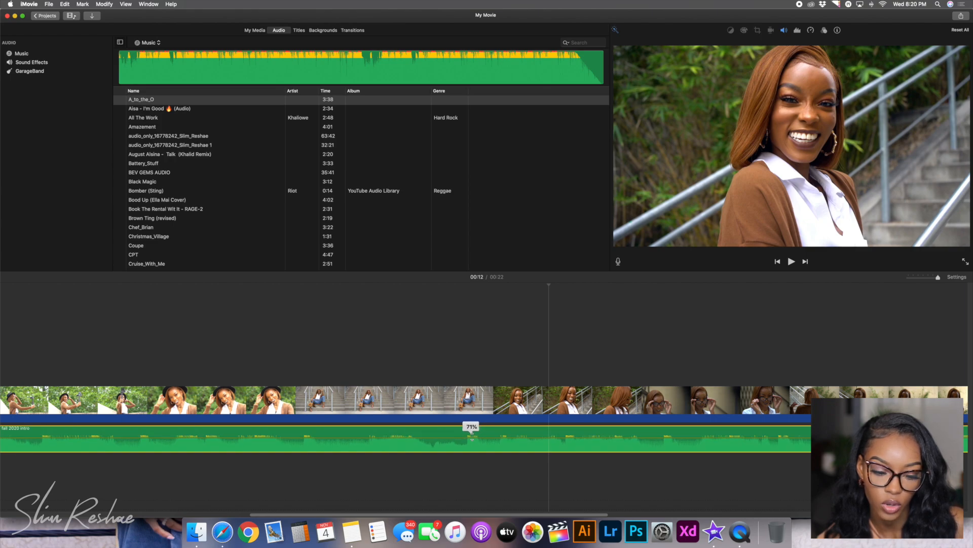
click(468, 464)
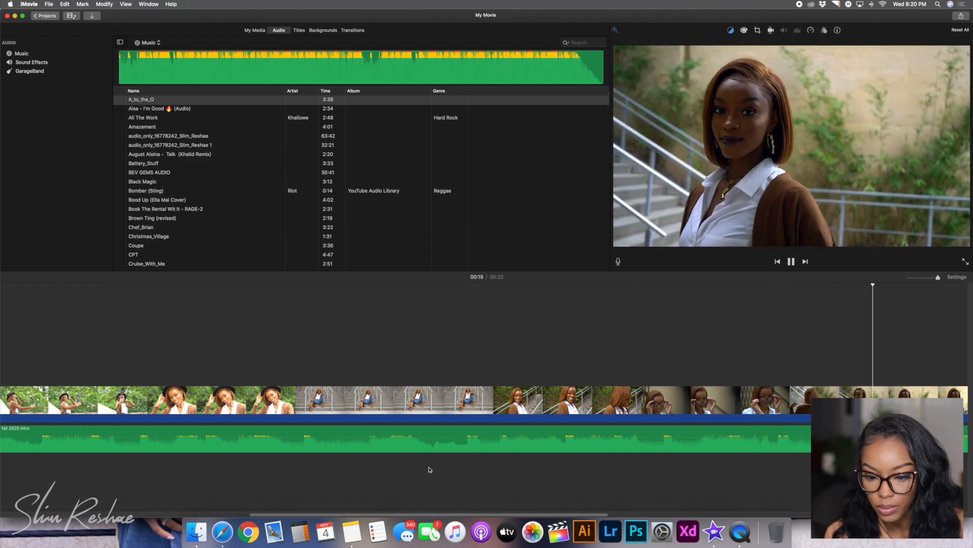
key(space)
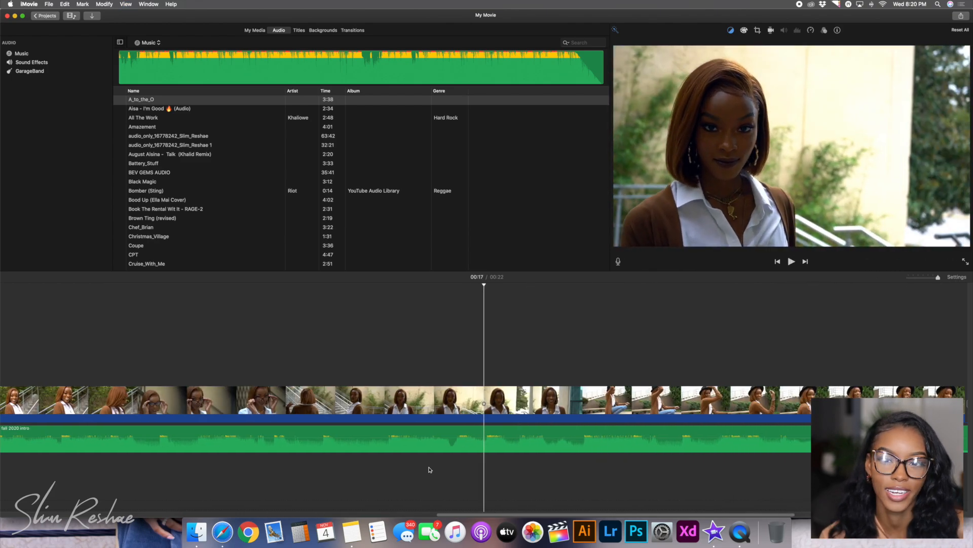
Play the movie from the start of the timeline to check the transition before the first clip
scroll(430, 469, left, 5)
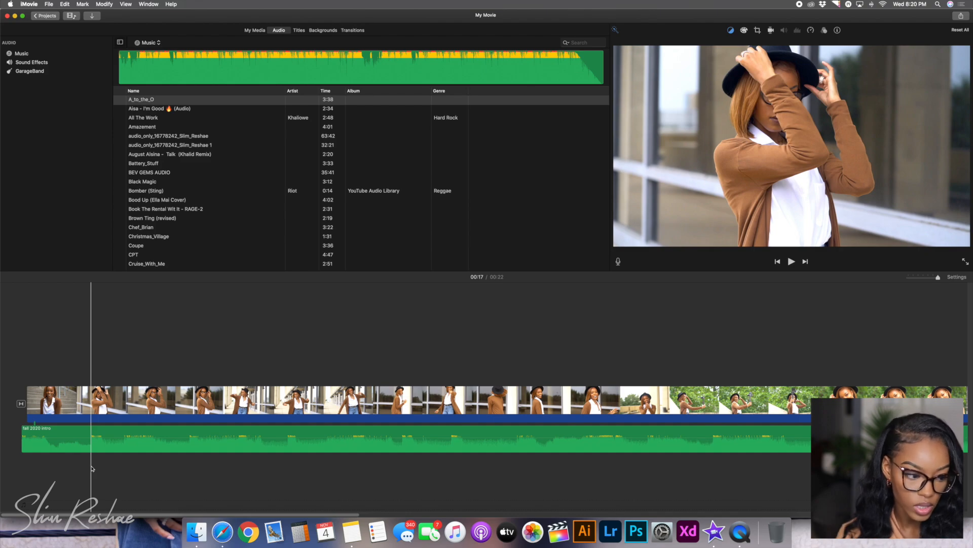
click(31, 417)
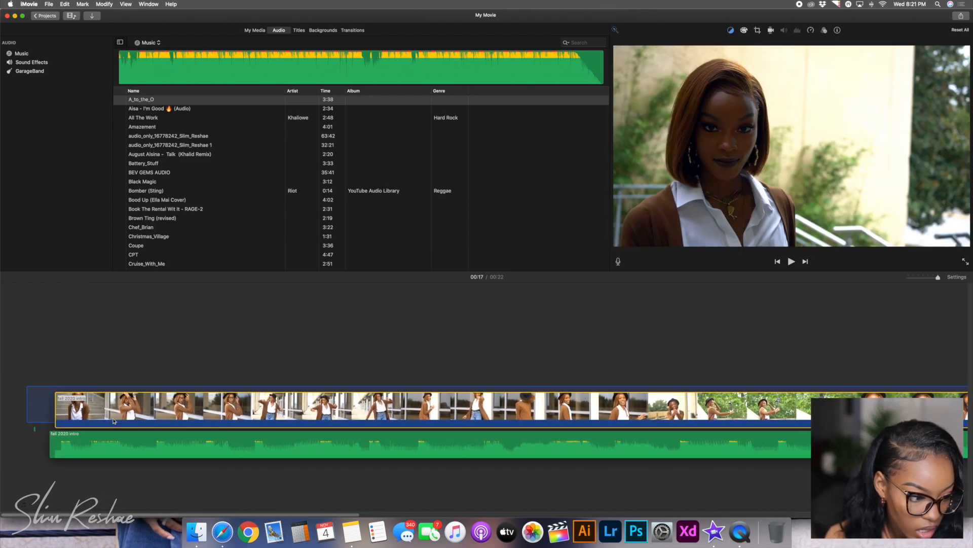
click(21, 403)
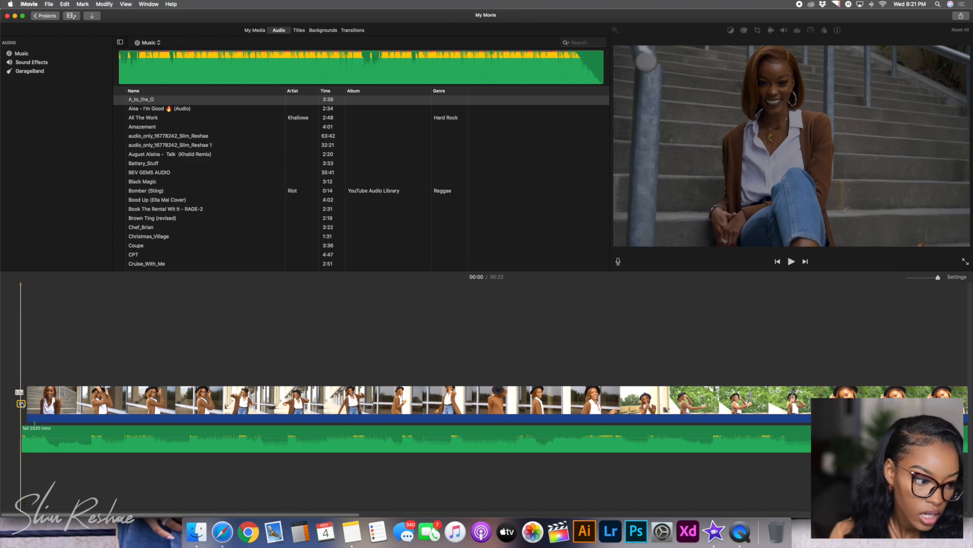
click(10, 396)
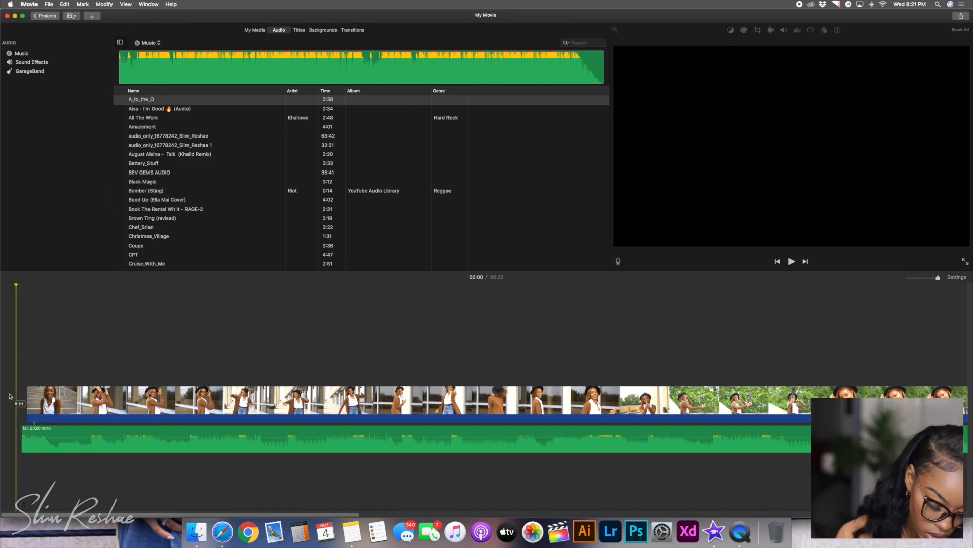
key(space)
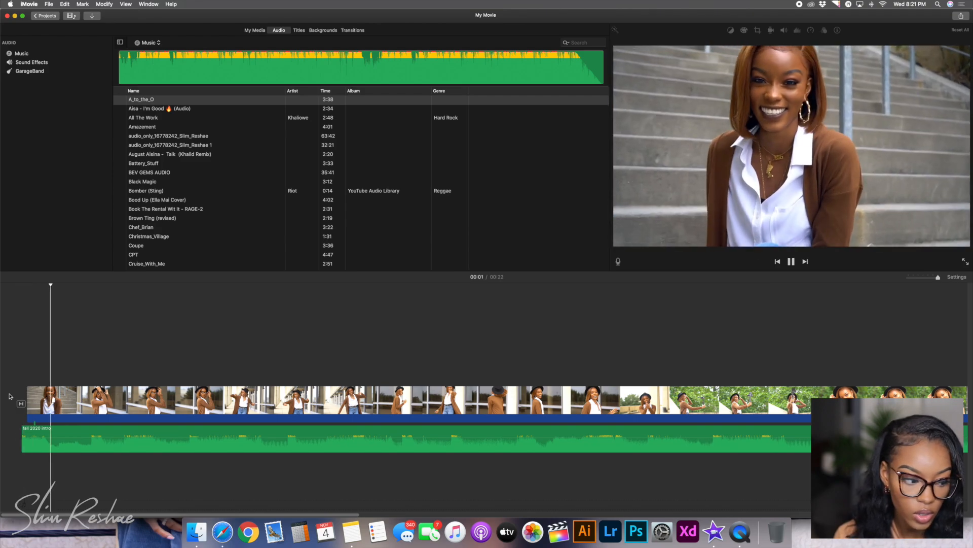
Delete the transition at the start of the video clip and play the opening again
click(21, 404)
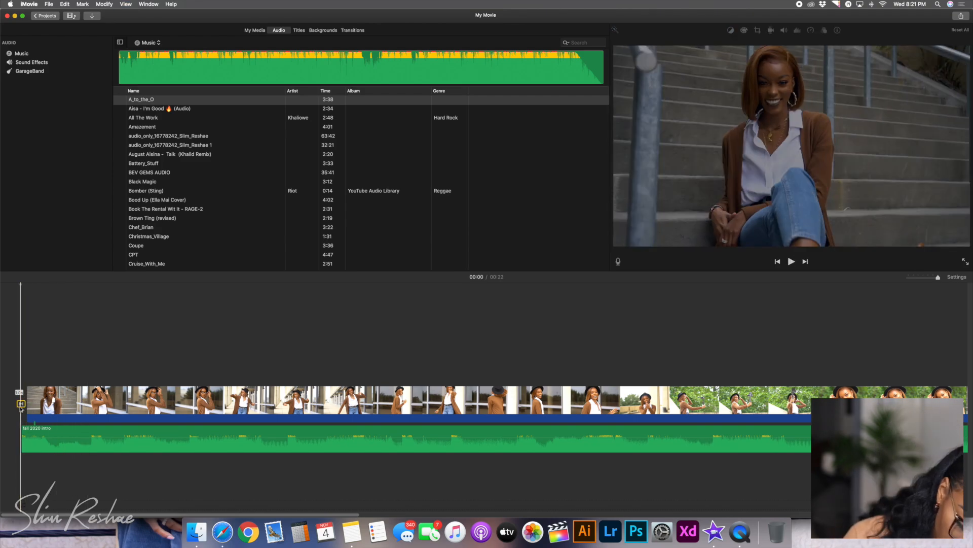
key(space)
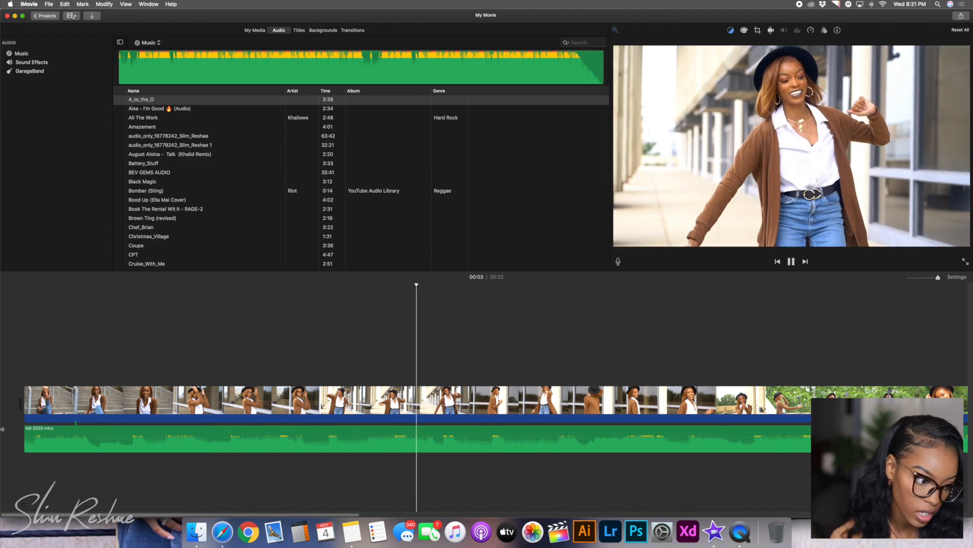
key(space)
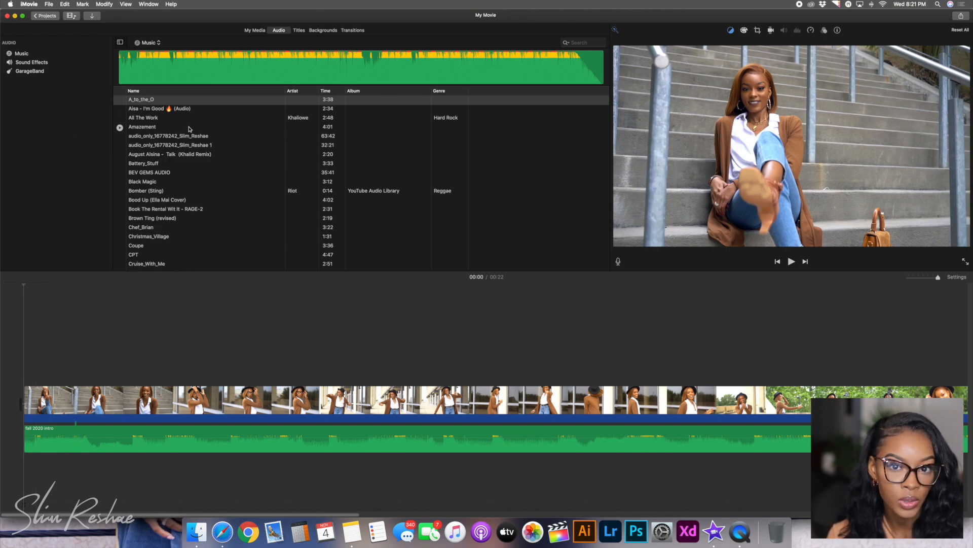
Add the song "Georges - Uncut Gems (Jingle)" beneath the video at the start of the timeline
scroll(145, 118, down, 3)
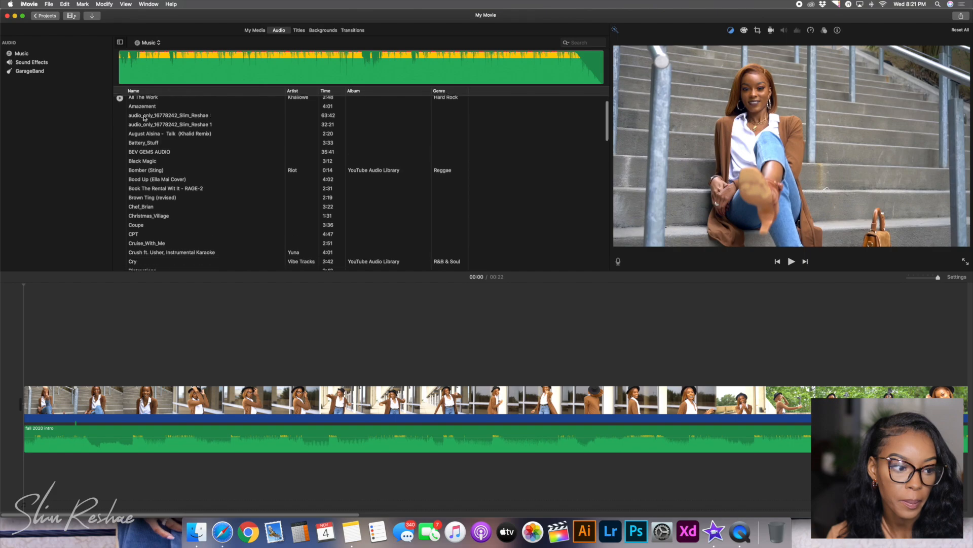
scroll(145, 119, down, 5)
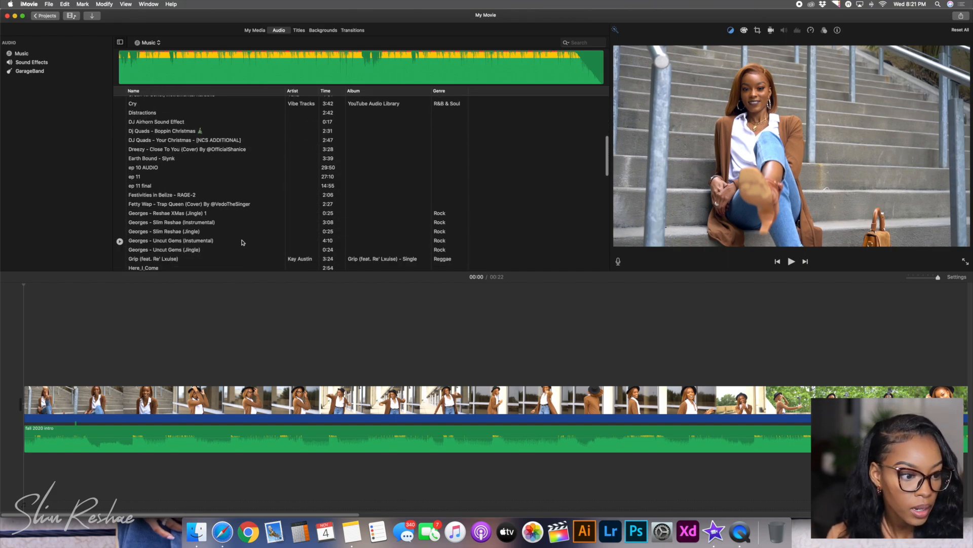
click(171, 241)
click(157, 251)
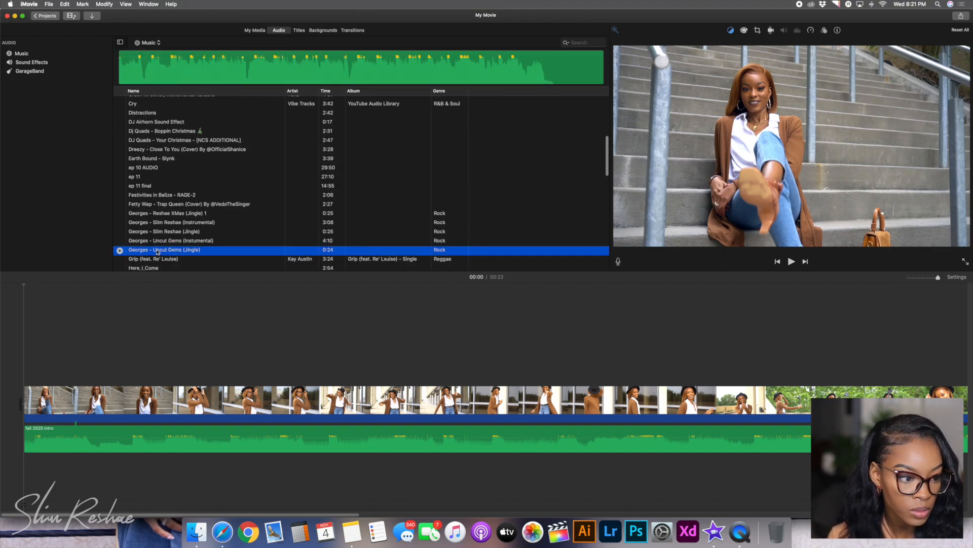
drag(157, 249, 141, 470)
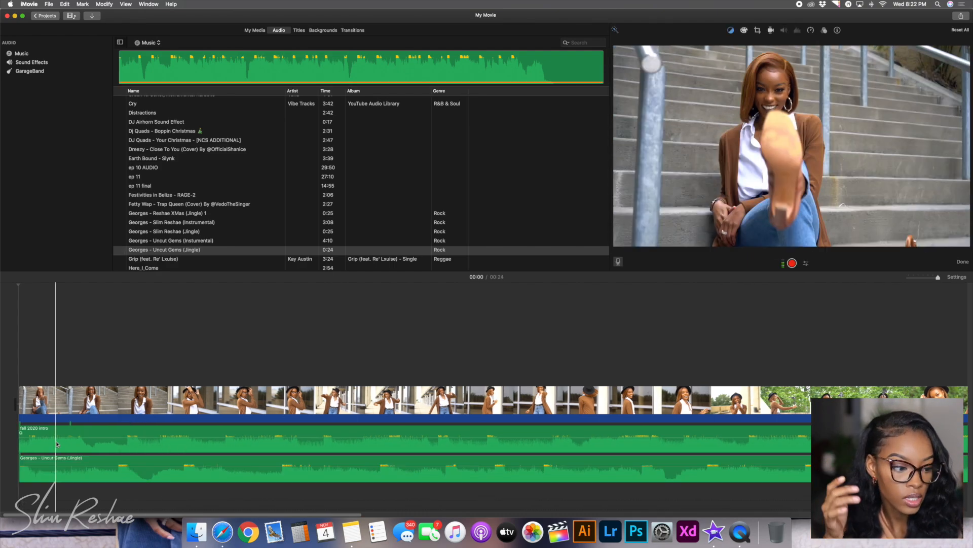
Delete the detached "fall 2020 intro" audio track, play the movie with the new music, and return to the timeline's start
click(71, 444)
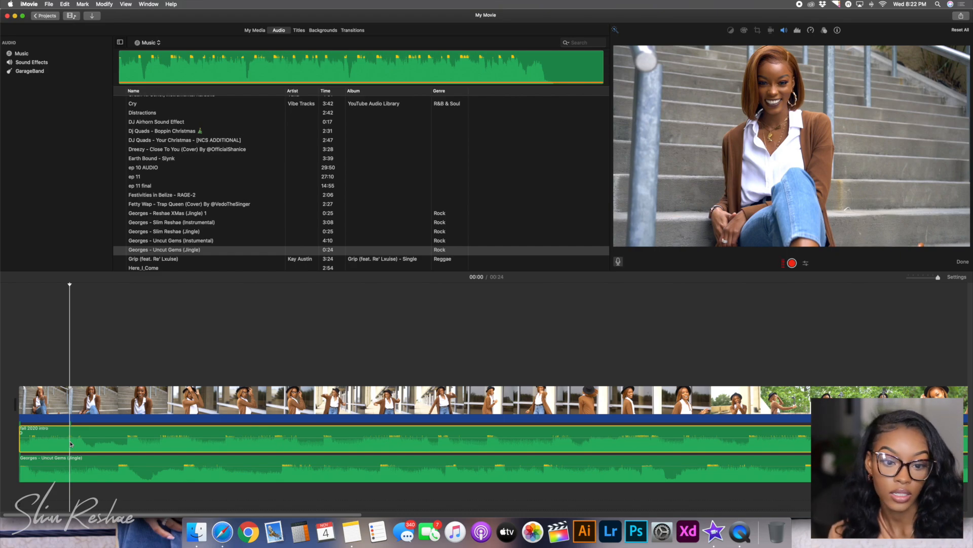
key(Delete)
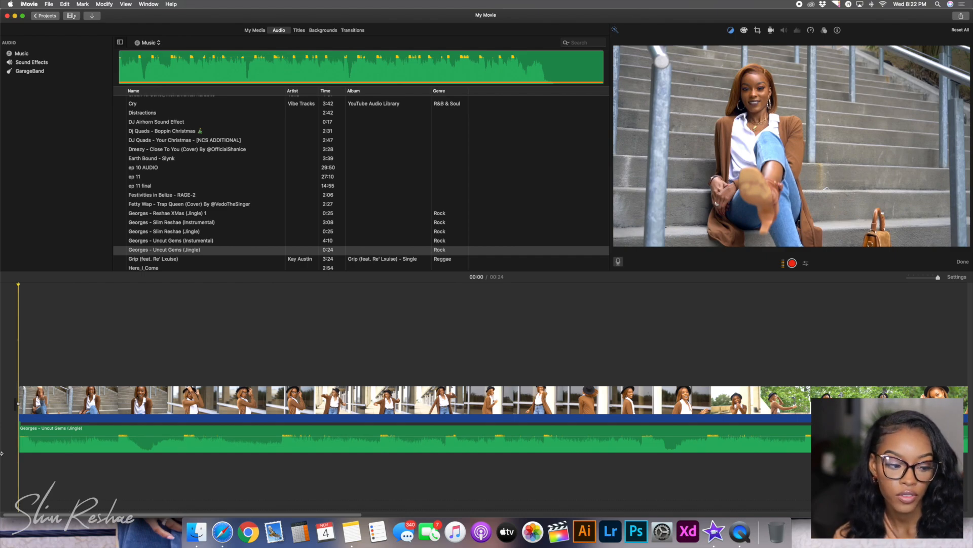
key(XF86AudioLowerVolume)
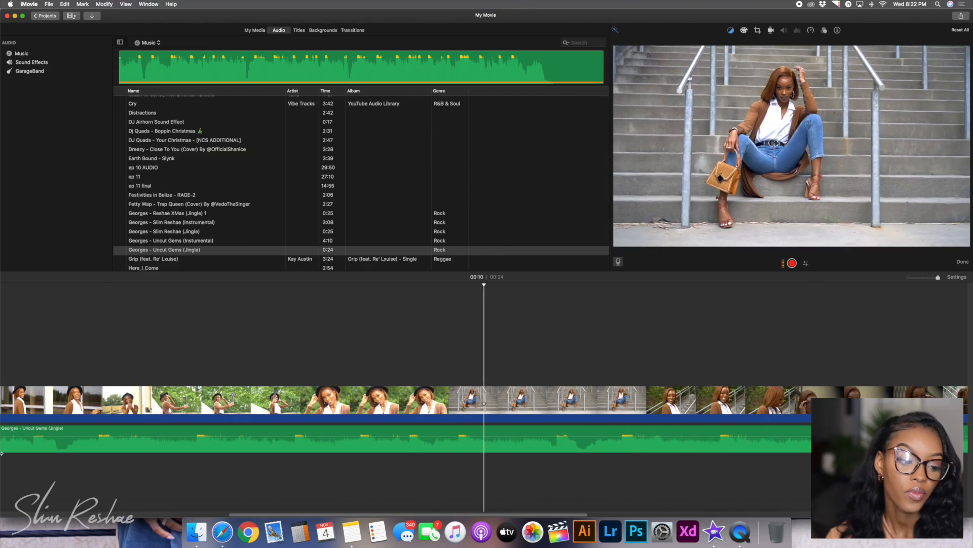
scroll(1, 452, left, 10)
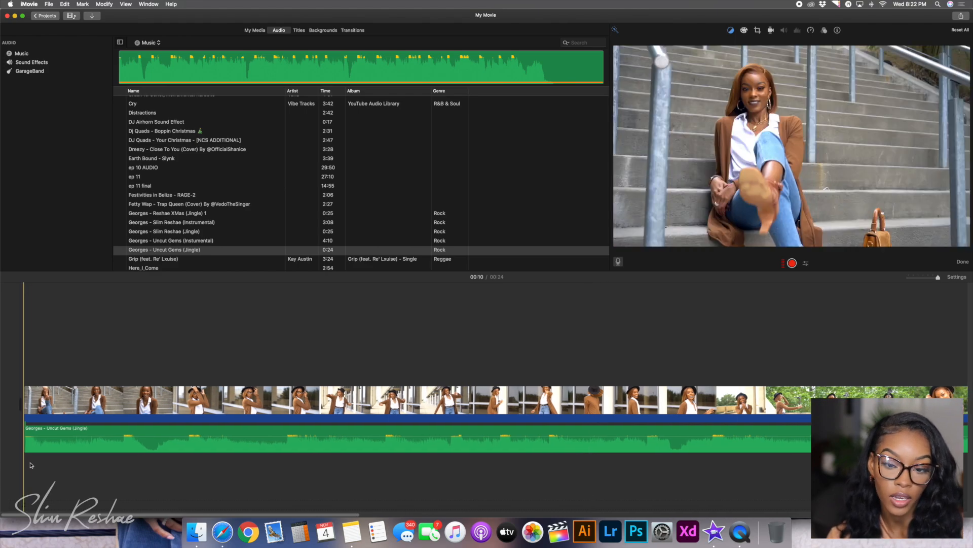
Select the video clip and look up the Split Clip command among the modification commands
click(158, 406)
click(104, 4)
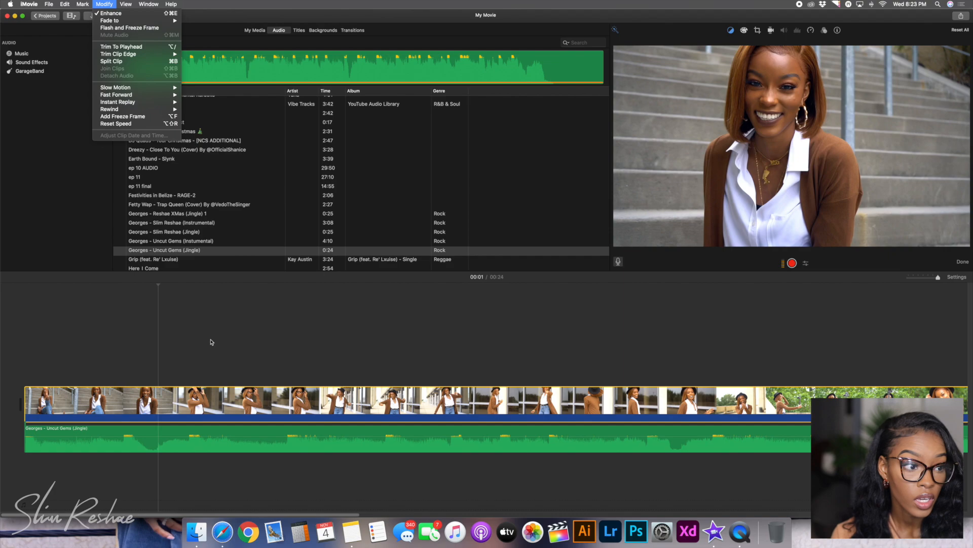
click(188, 322)
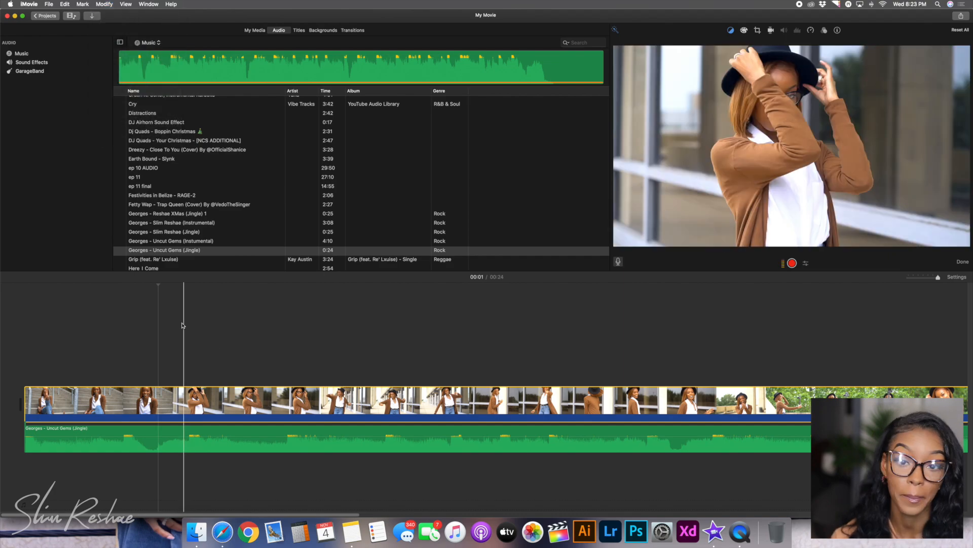
Split the video clip at about 00:01, on the last frame of the opening stairs shot
click(76, 366)
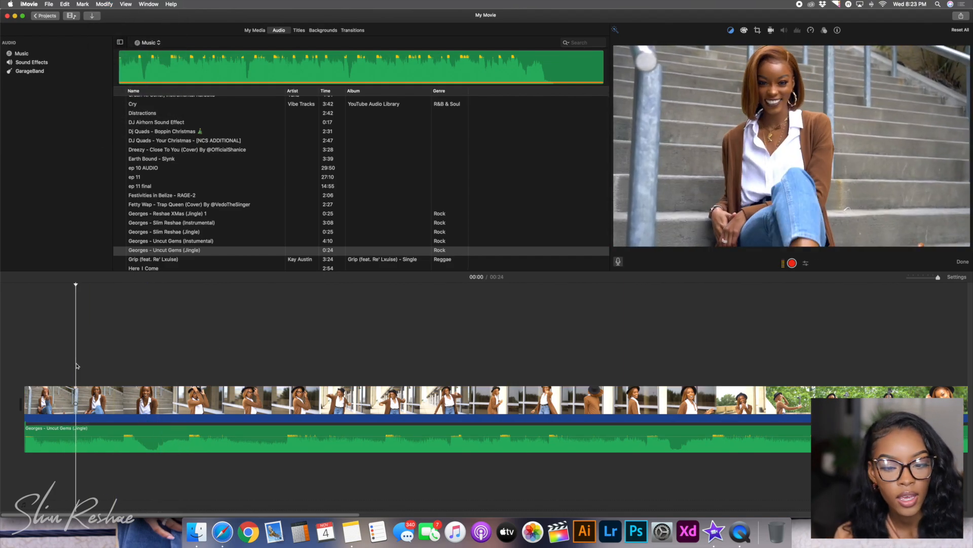
key(space)
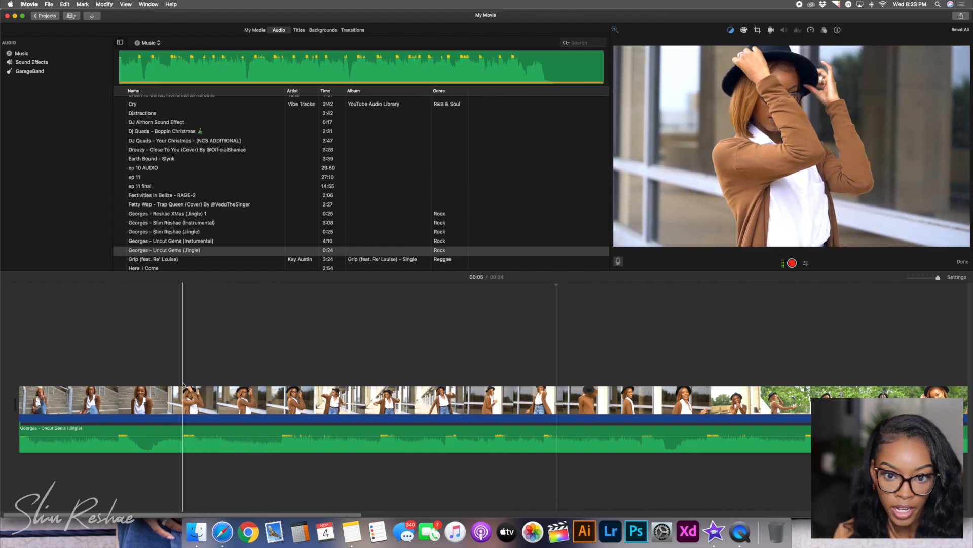
click(155, 389)
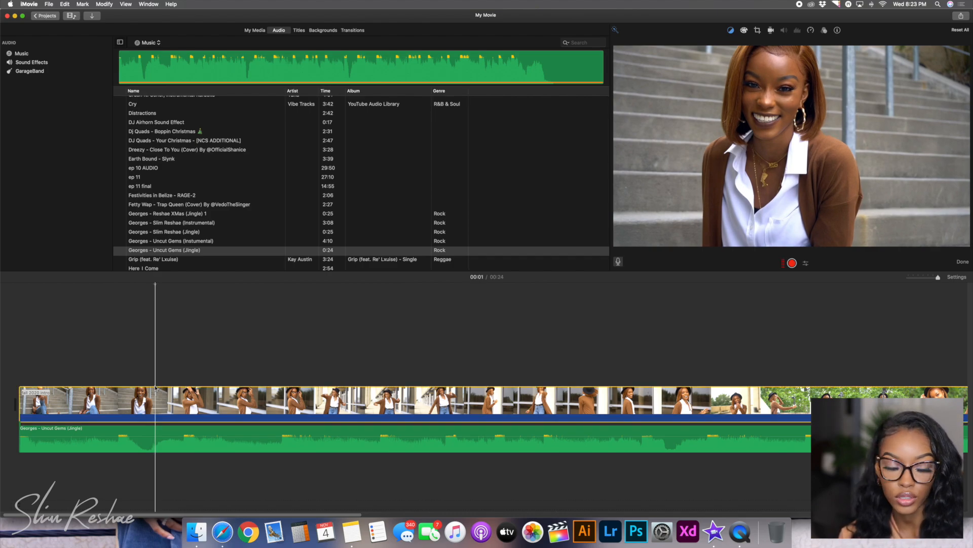
key(space)
key(Left)
key(Right)
key(Left)
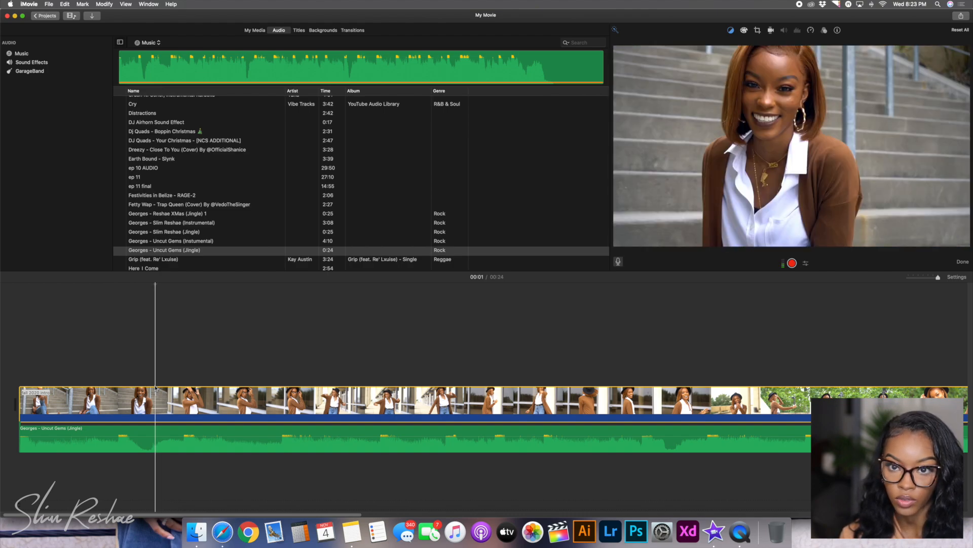
key(Right)
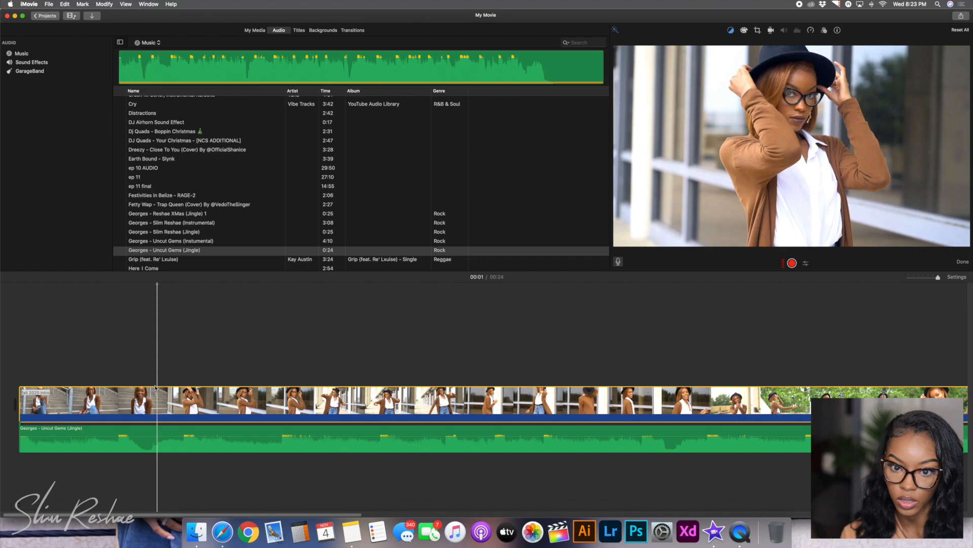
key(Left)
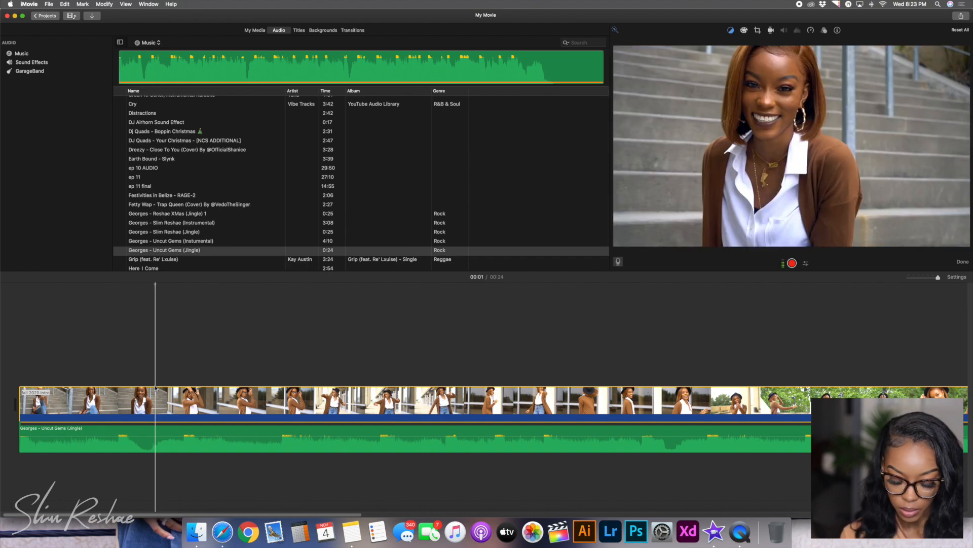
key(super+b)
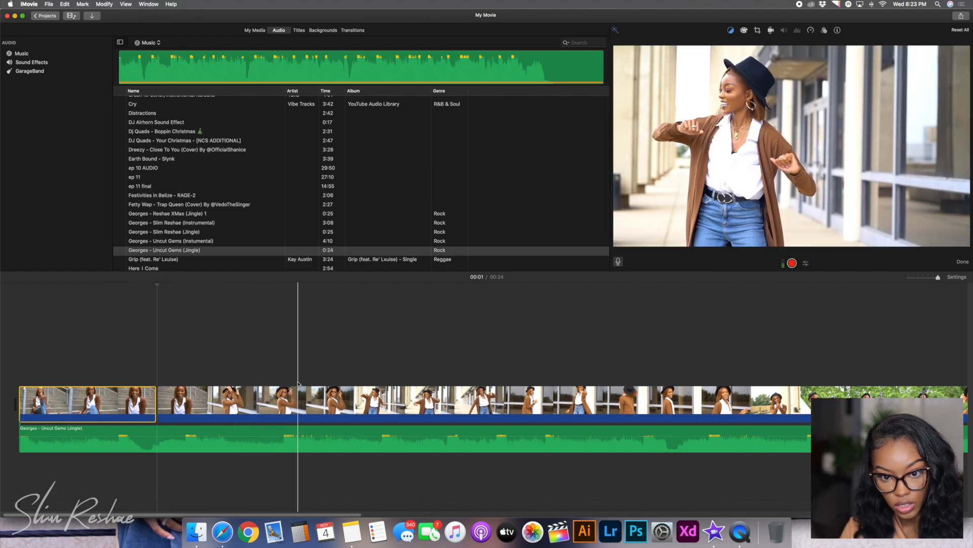
Split the video a second time at about 00:02, where the shot with the hat and glasses ends
click(293, 384)
key(space)
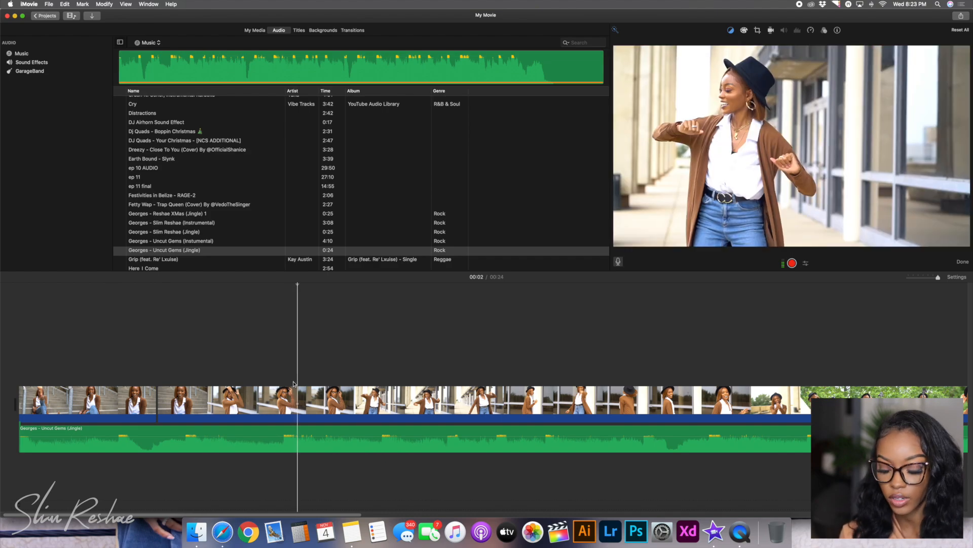
key(Left)
key(Left)
key(Right)
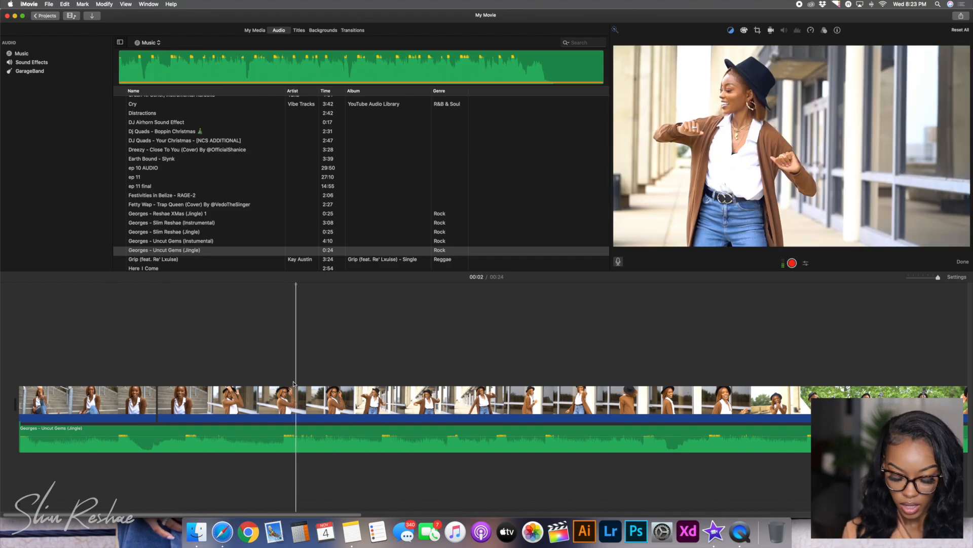
key(super+b)
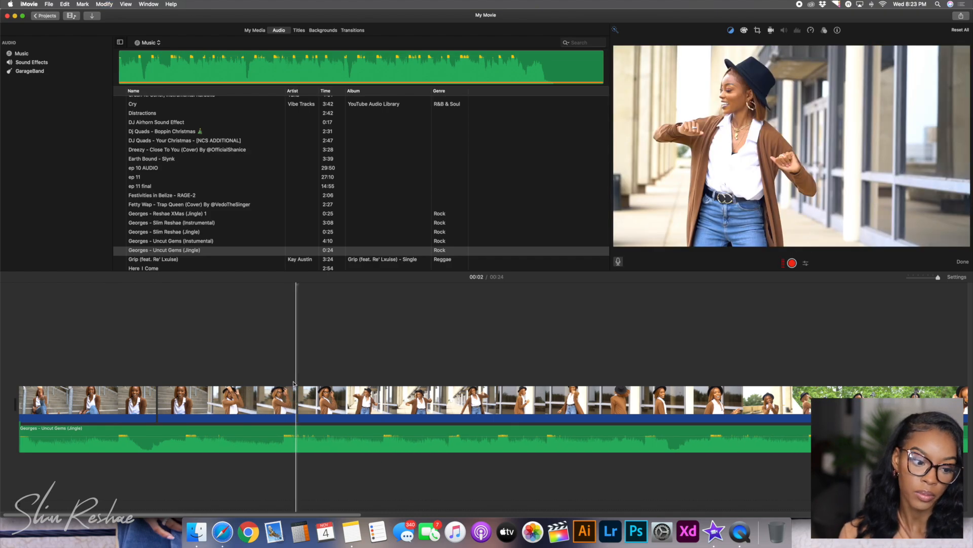
Delete the short section between the two cuts and play the movie from near the start
click(266, 413)
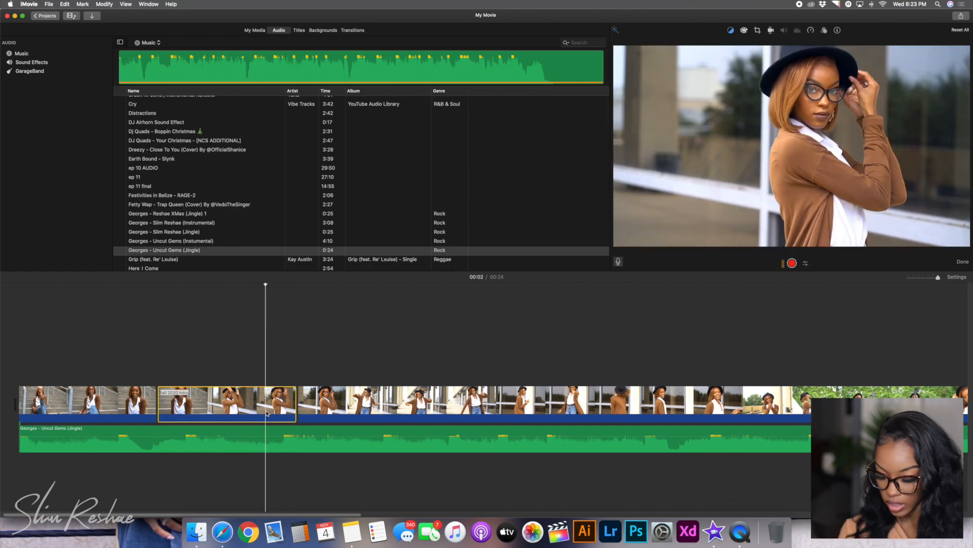
key(Delete)
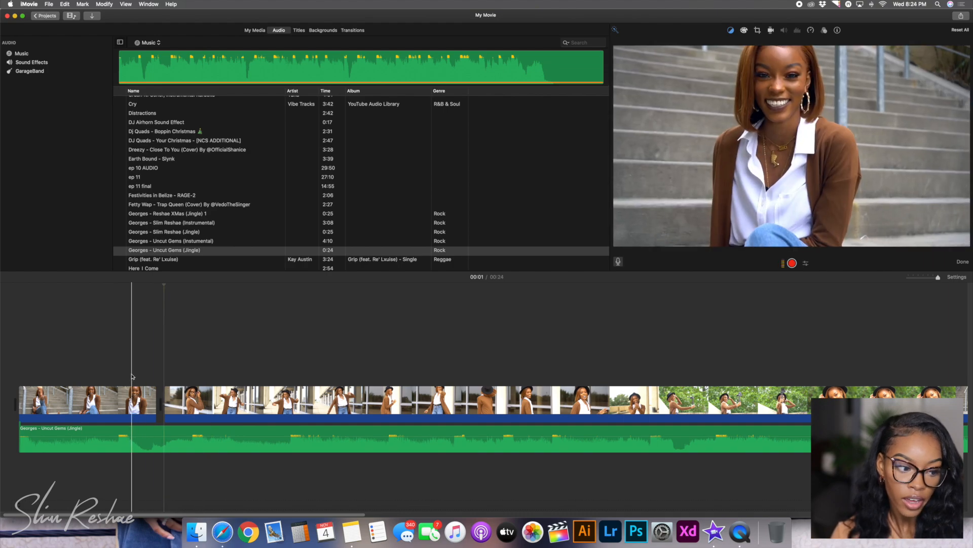
click(67, 375)
key(space)
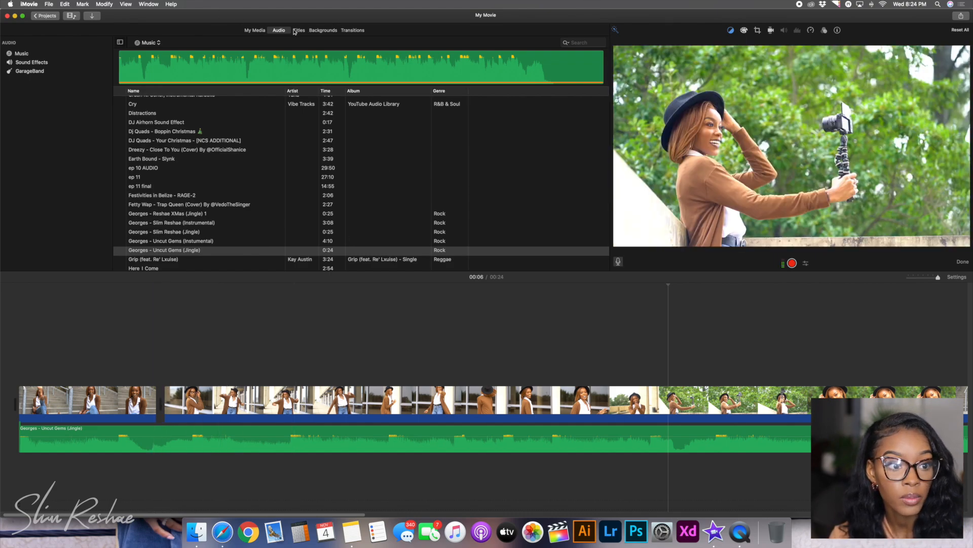
Try a Cross Zoom transition between the first two clips, place Cross Blur there instead, and play it
click(362, 32)
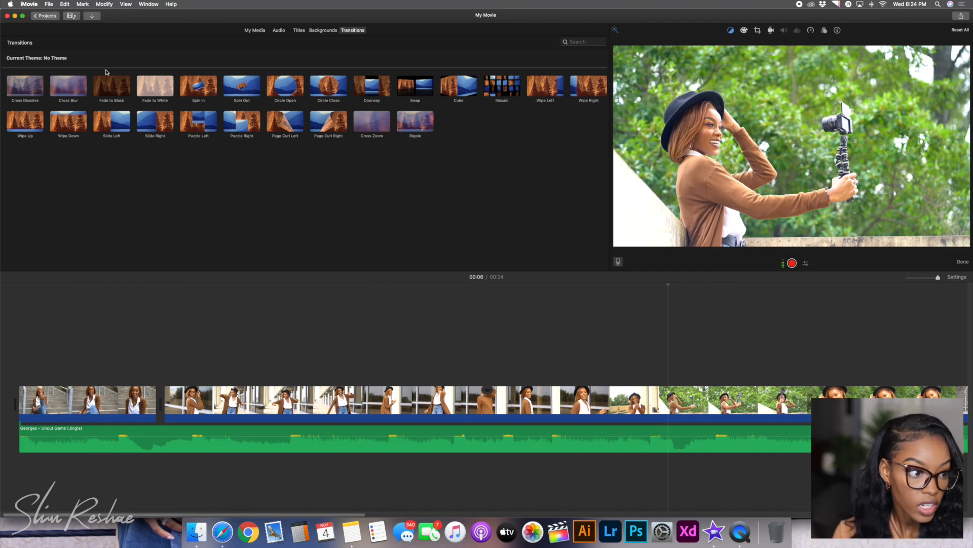
drag(369, 123, 113, 402)
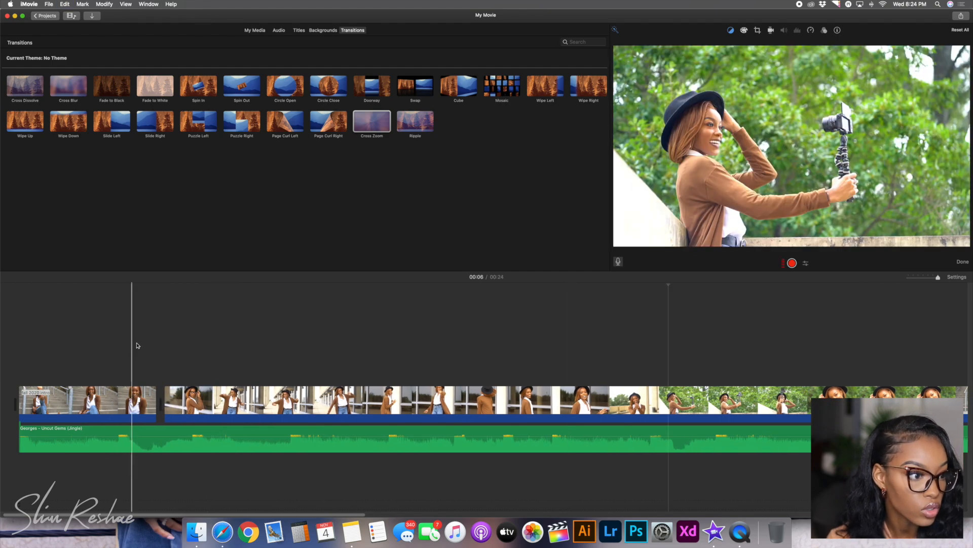
drag(56, 91, 111, 401)
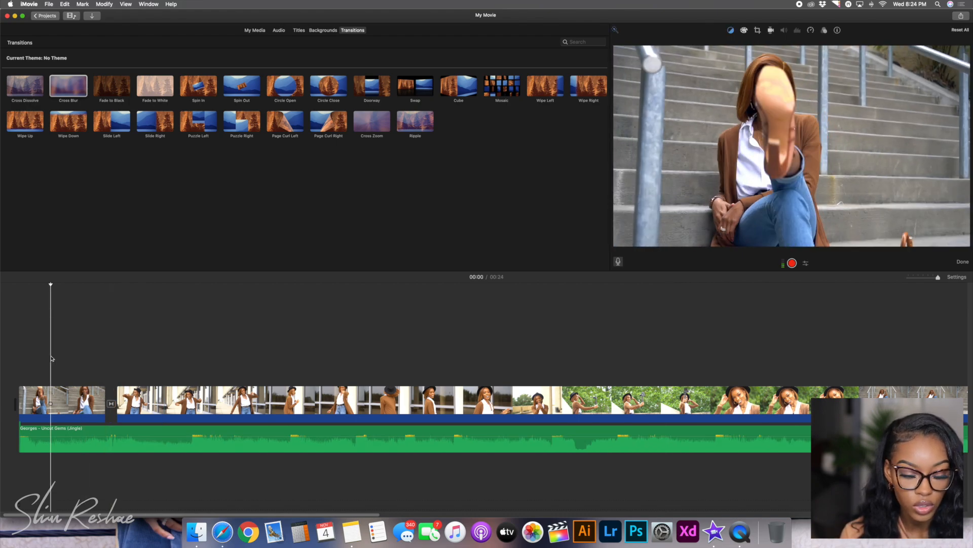
key(space)
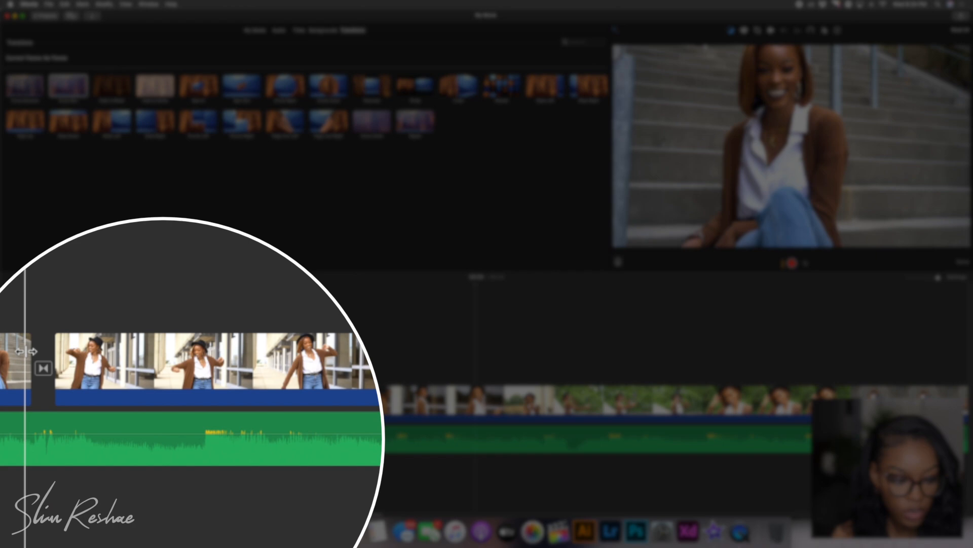
Trim the clip edge beside the Cross Blur transition and play the movie across the transition
drag(25, 351, 120, 402)
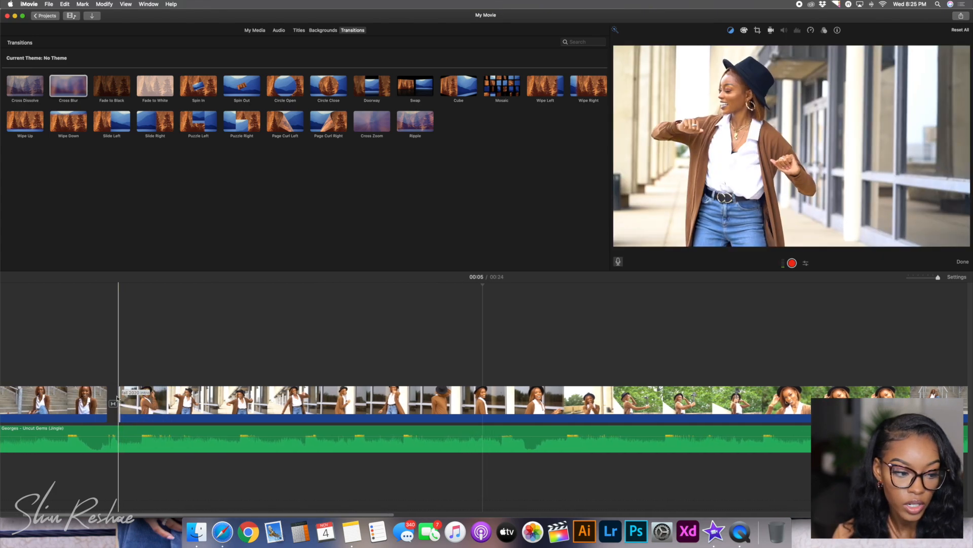
scroll(96, 383, left, 3)
click(120, 373)
key(space)
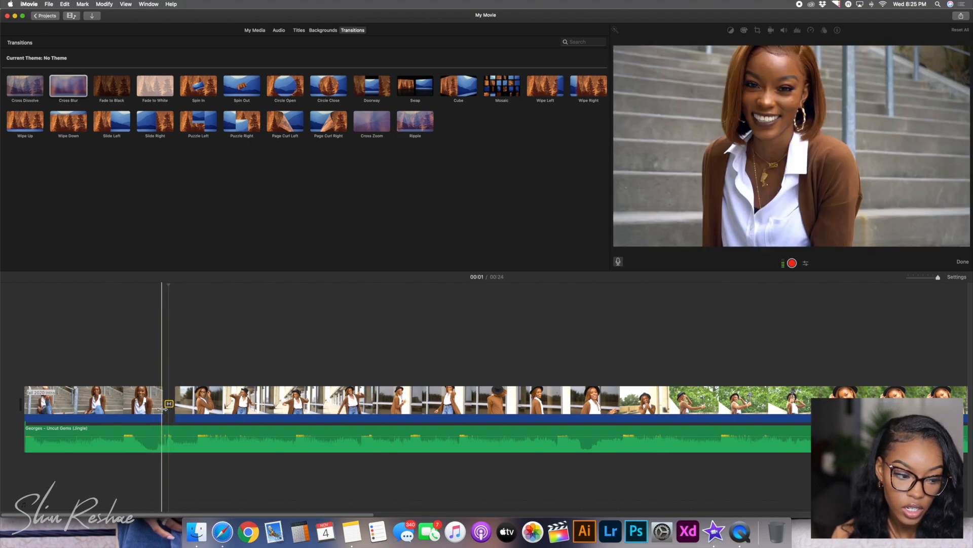
Fine-tune the end of the first clip and the start of the second clip on both sides of the Cross Blur transition
drag(163, 408, 158, 403)
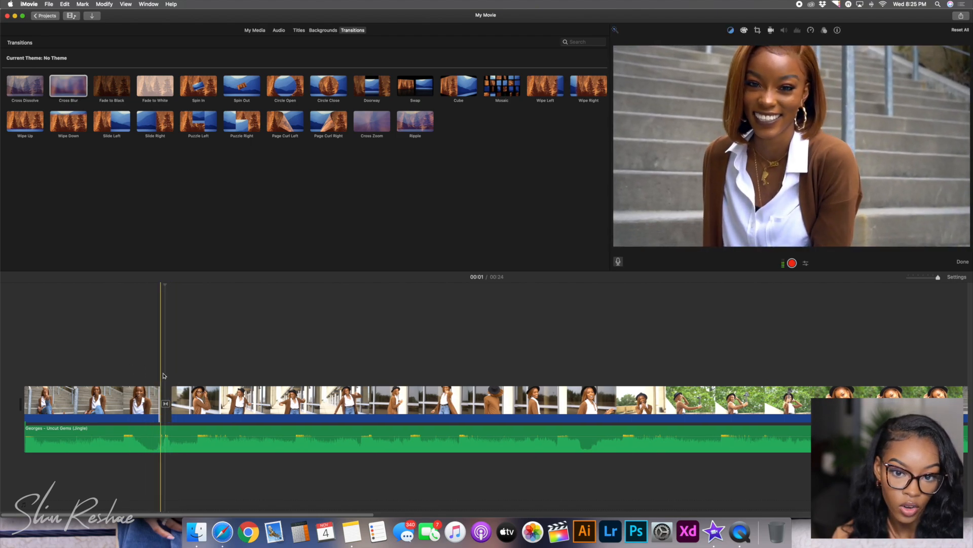
drag(171, 417, 179, 417)
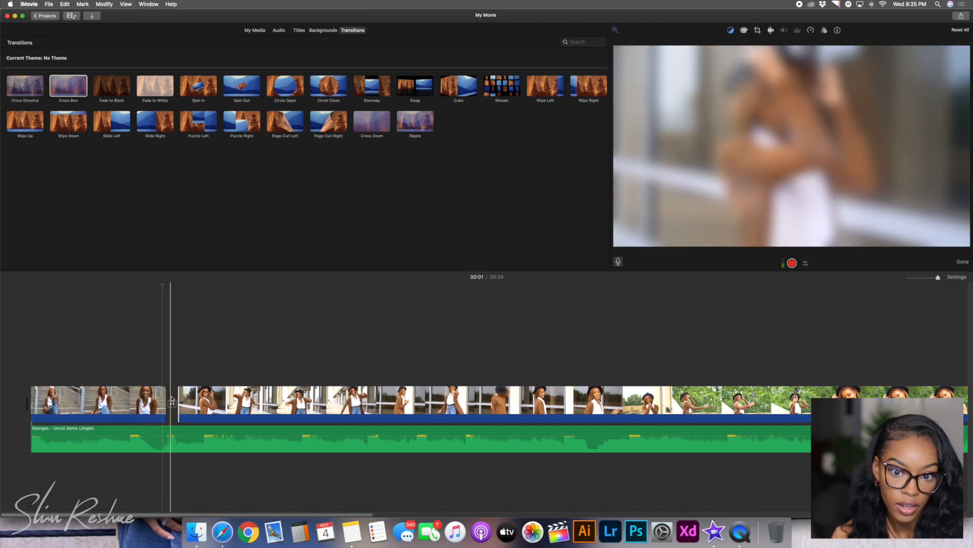
drag(181, 417, 183, 416)
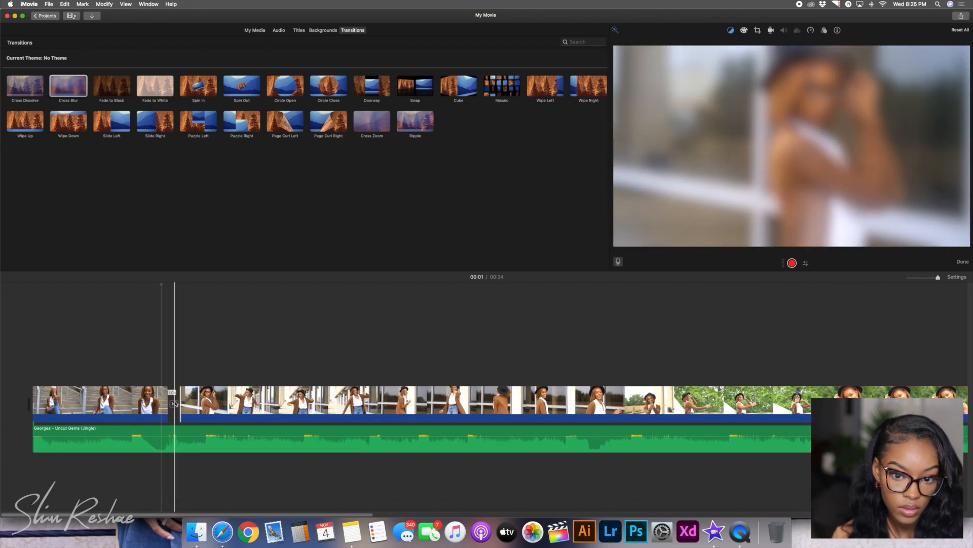
drag(167, 417, 160, 417)
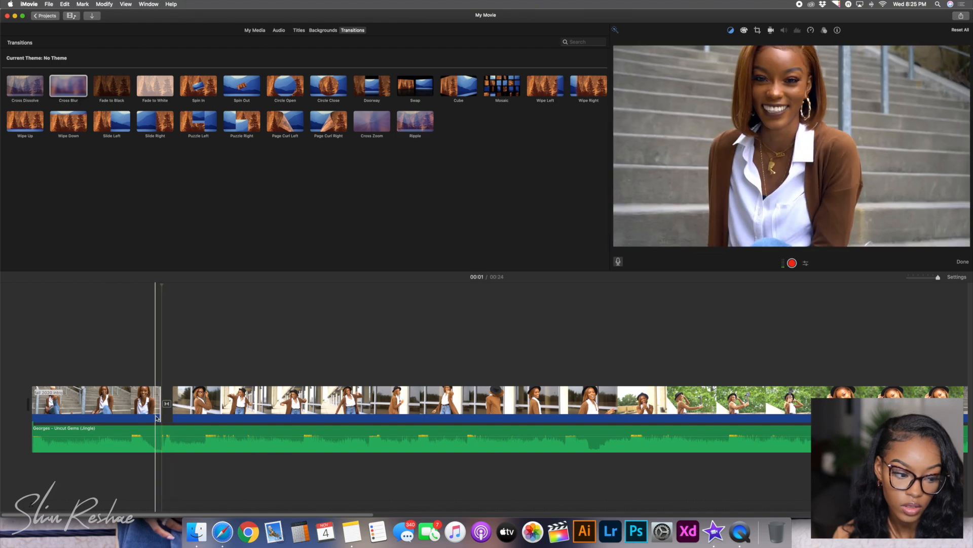
drag(161, 406, 148, 406)
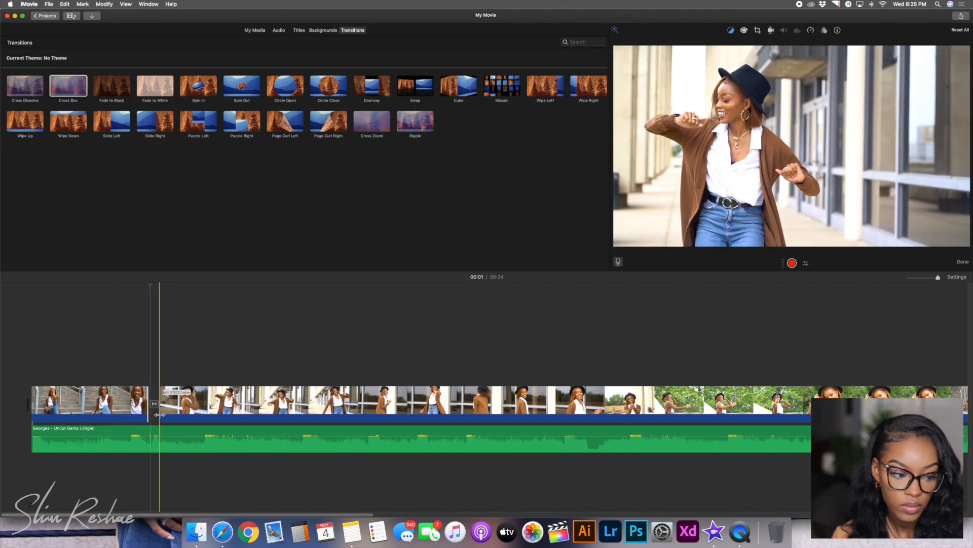
drag(160, 407, 171, 406)
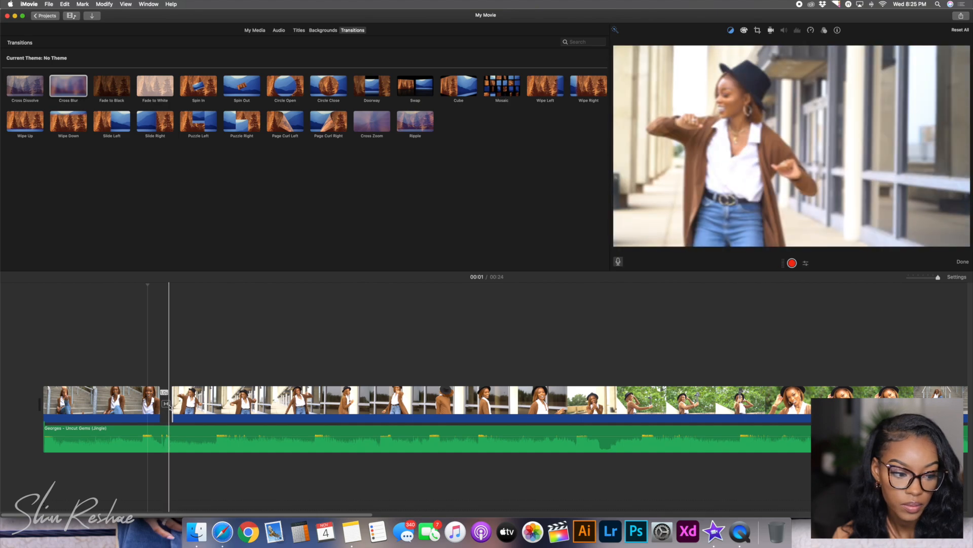
drag(169, 416, 182, 418)
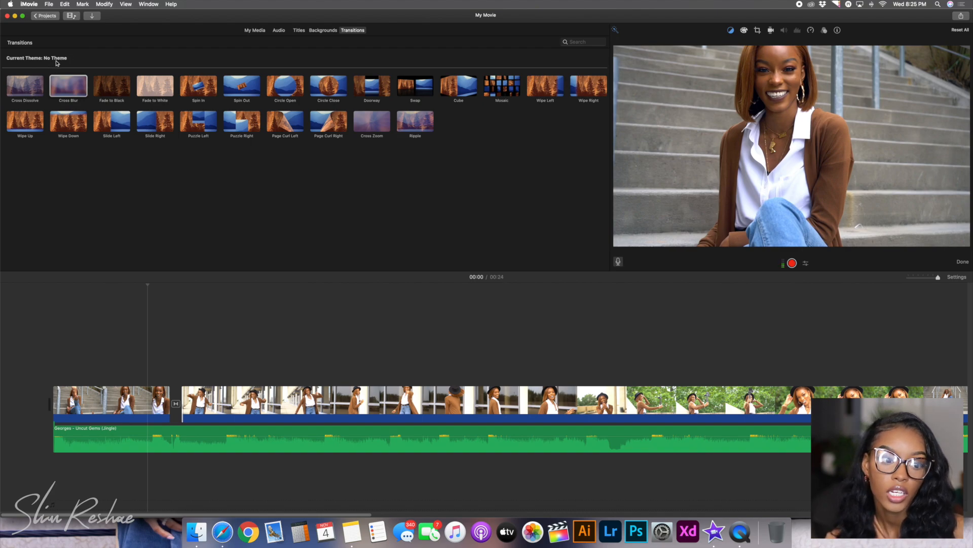
Try a Red background after the last clip, replace it with Paper, and shorten that background to end with the music
click(321, 32)
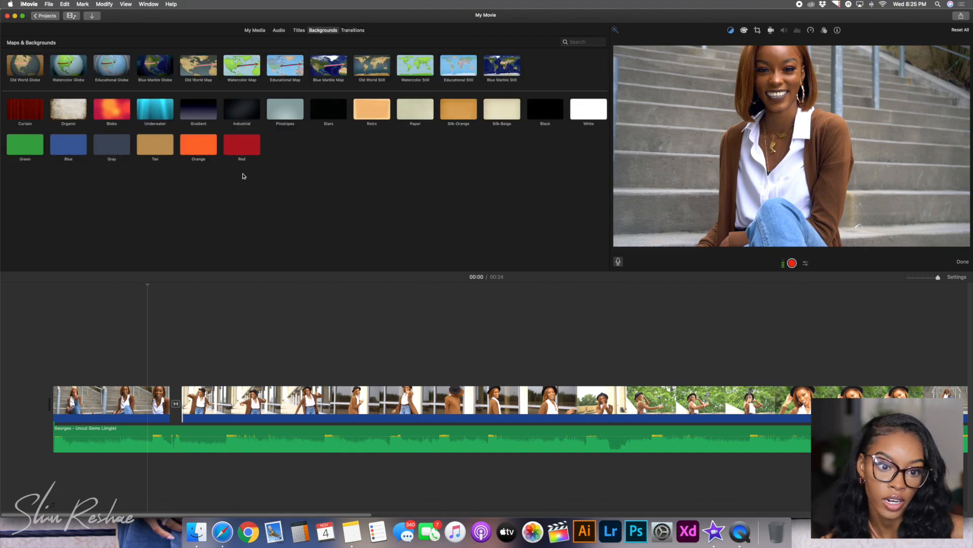
scroll(405, 355, right, 10)
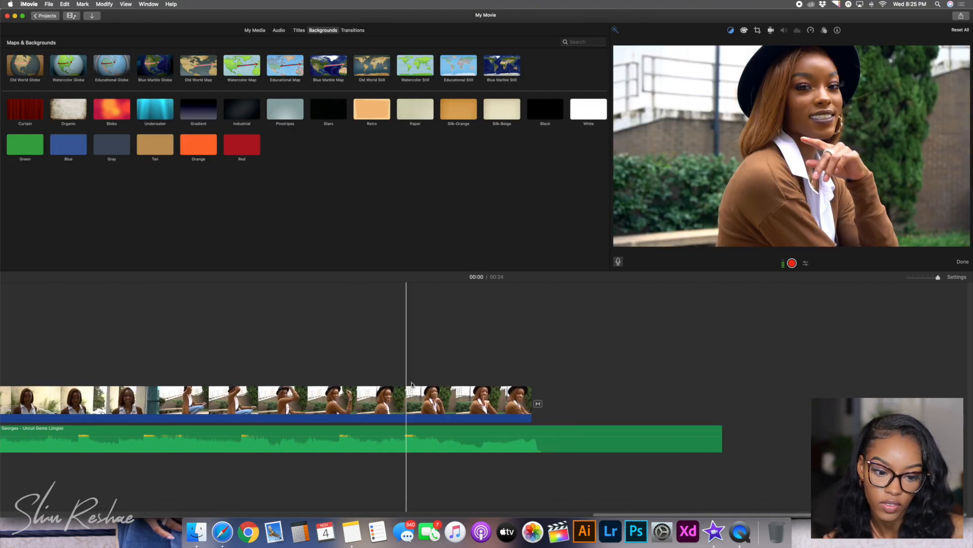
click(541, 358)
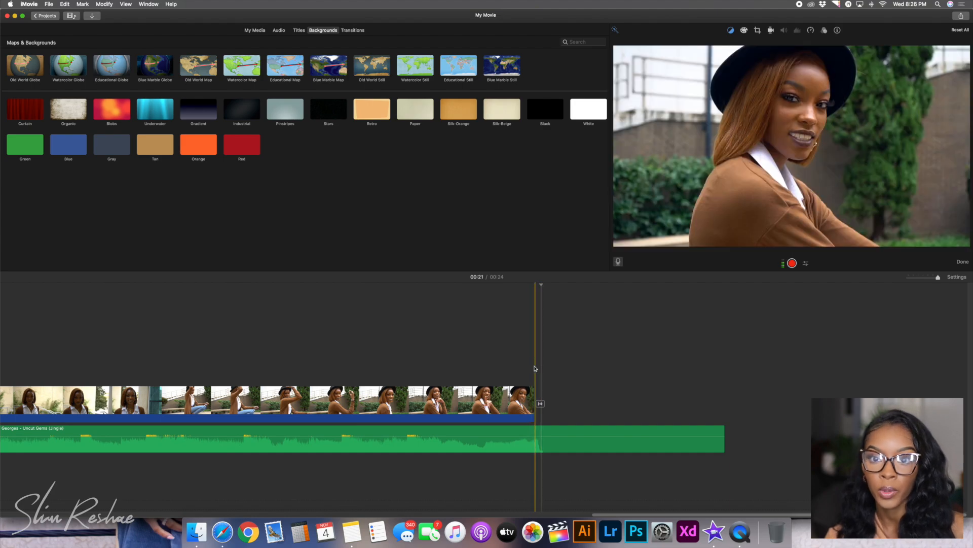
drag(246, 147, 576, 391)
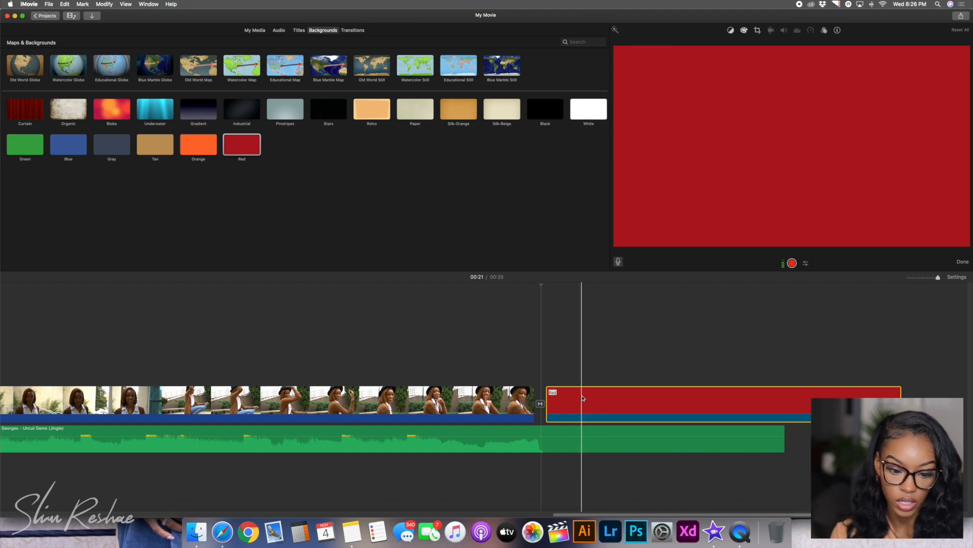
key(Delete)
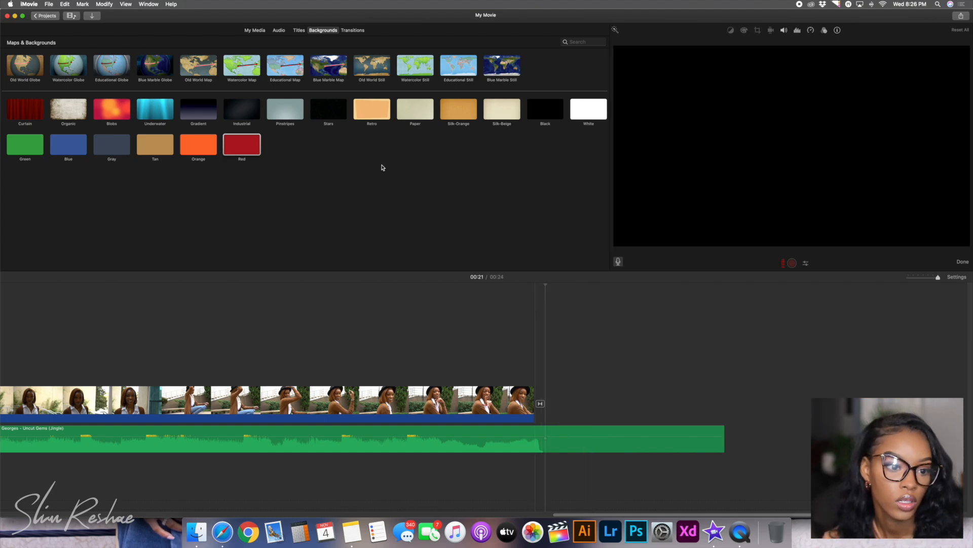
drag(414, 108, 568, 400)
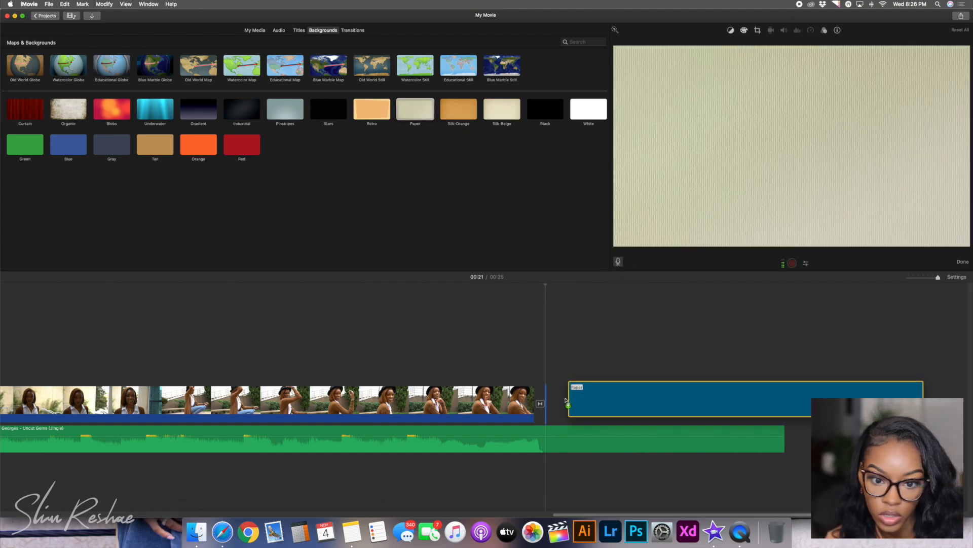
drag(901, 417, 781, 418)
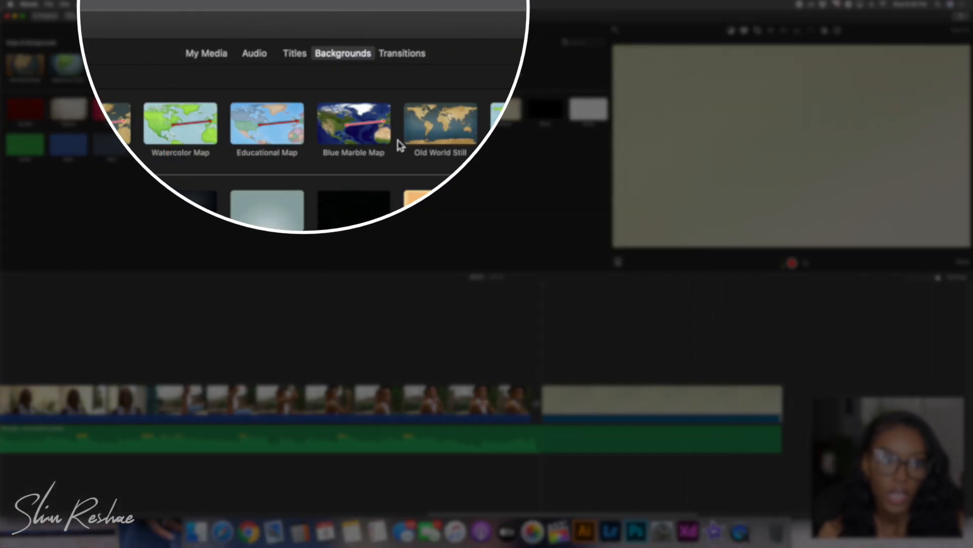
Place a Standard title above the Paper background and shorten it to the same length as the background
click(298, 53)
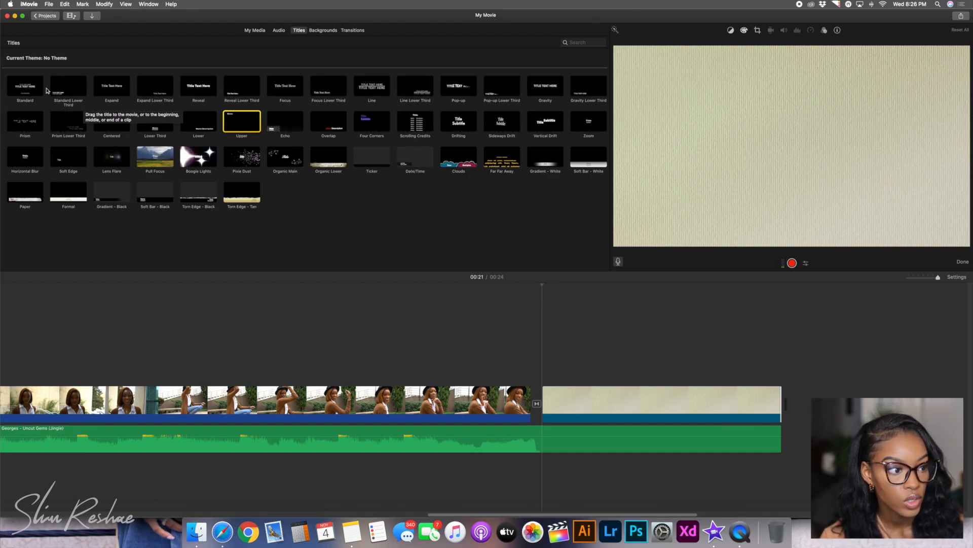
click(36, 92)
drag(36, 93, 540, 349)
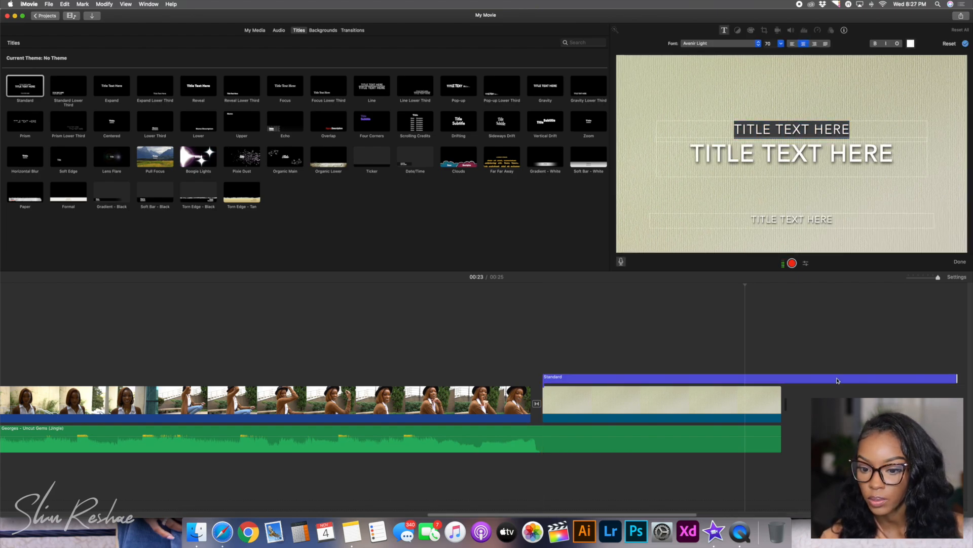
drag(955, 378, 783, 378)
click(687, 378)
Replace the title's small upper line with "SUBSCRIBE"
click(824, 134)
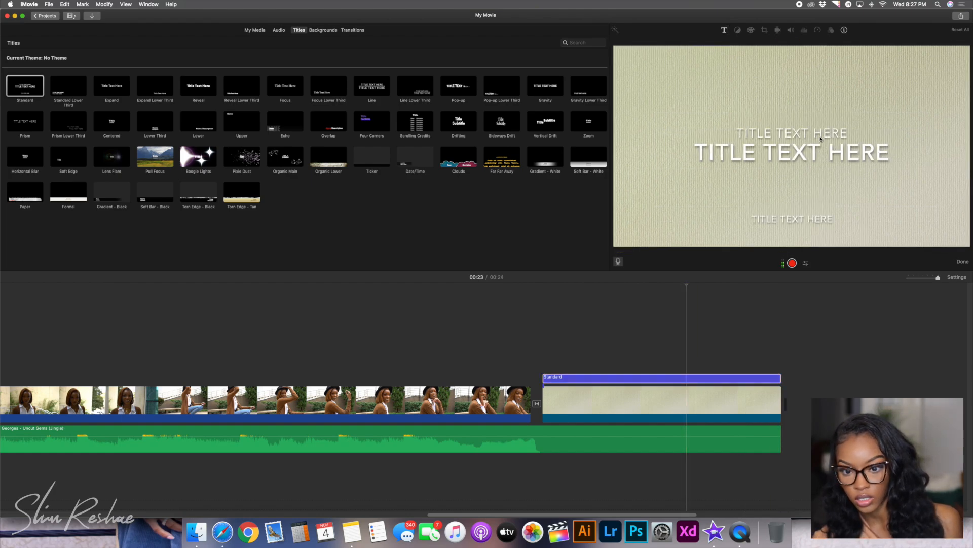
double_click(824, 135)
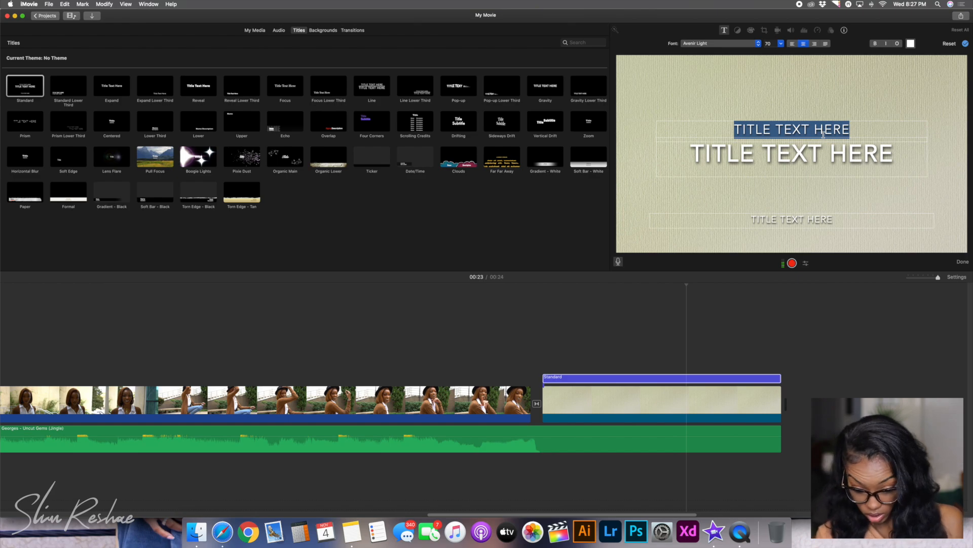
text(SUBS)
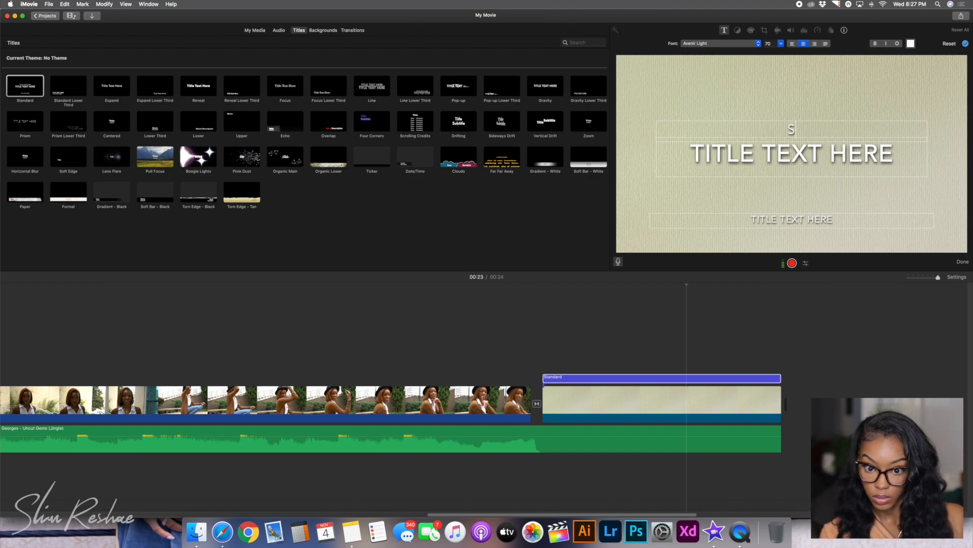
key(BackSpace)
key(BackSpace)
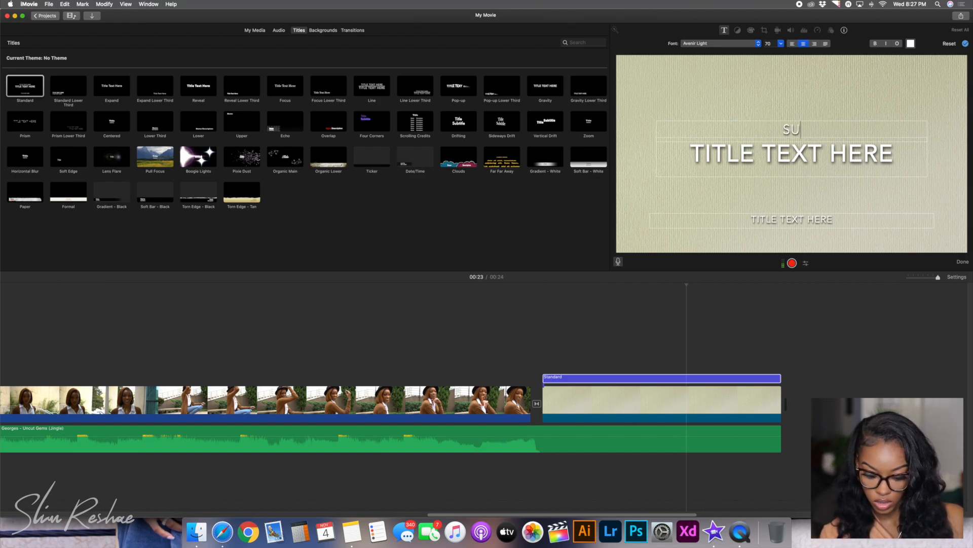
text(BSCRIBE)
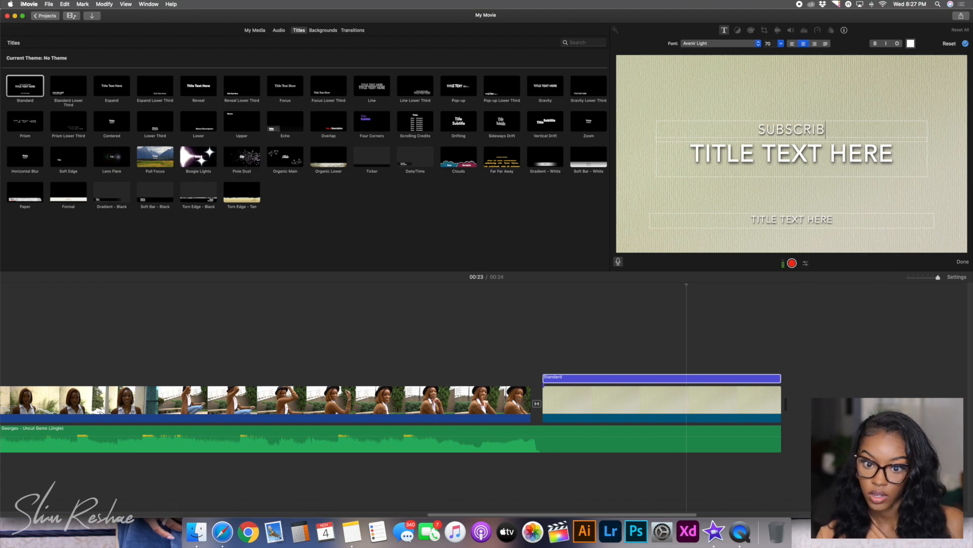
Replace the title's large middle line with "CHECK OUT MORE VIDEOS" and clear the placeholder text of the lowest line
triple_click(839, 157)
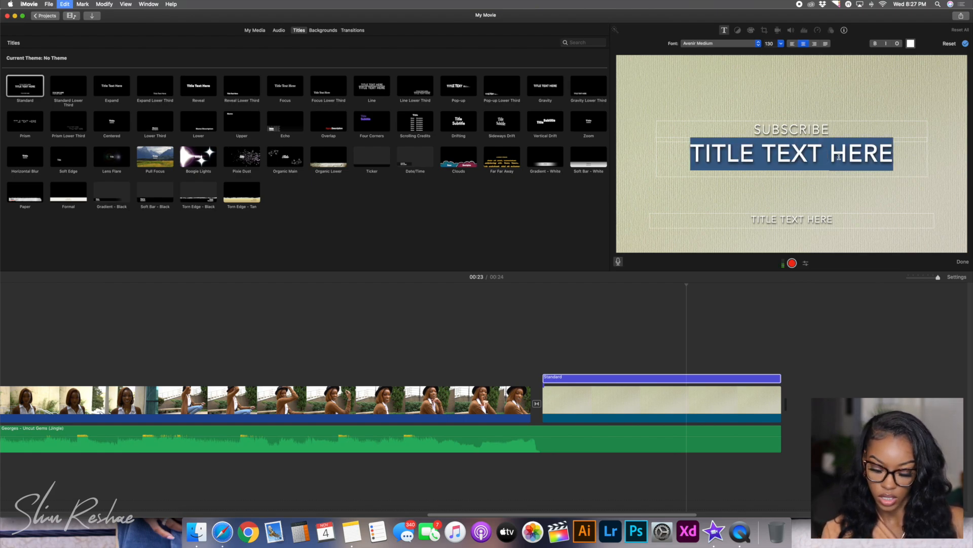
text(CHECK OUT MORE)
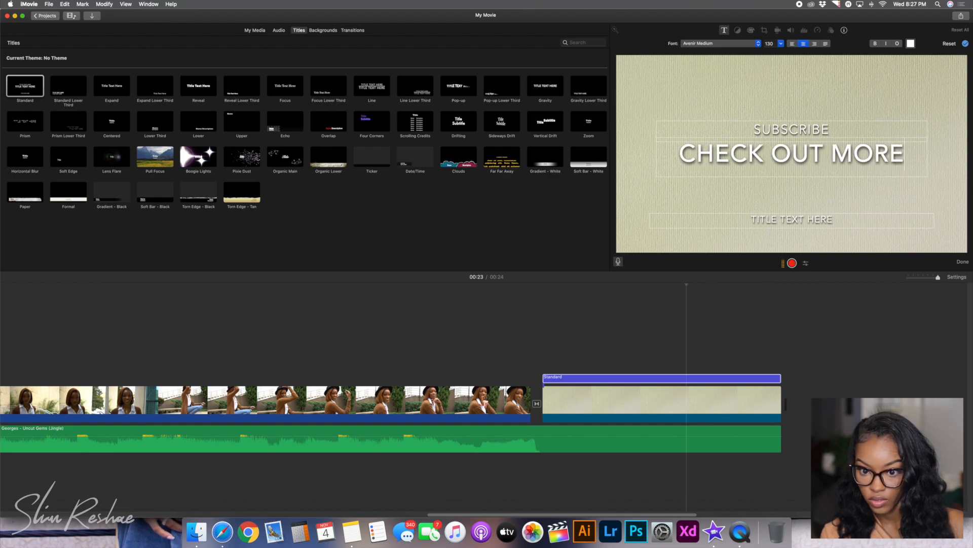
text( VIDEOS)
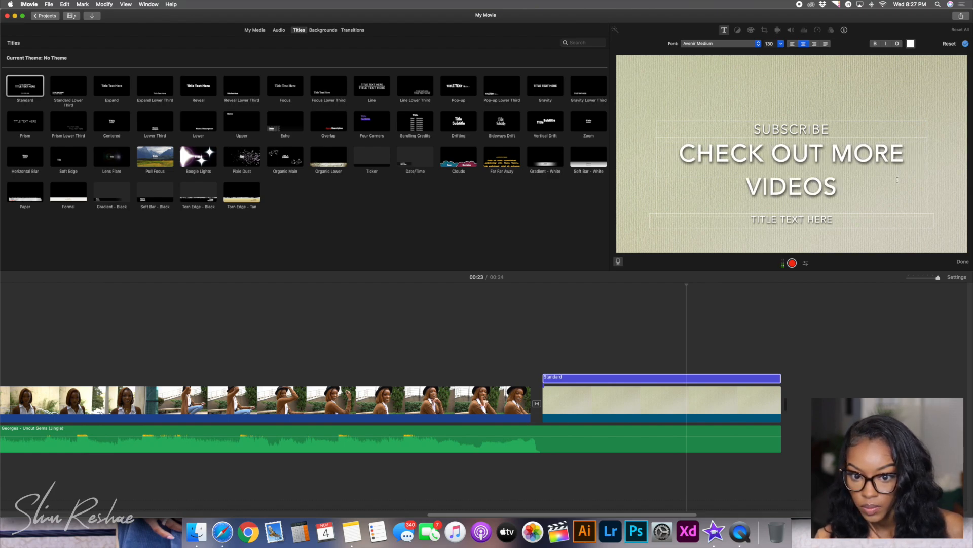
click(844, 221)
key(super+a)
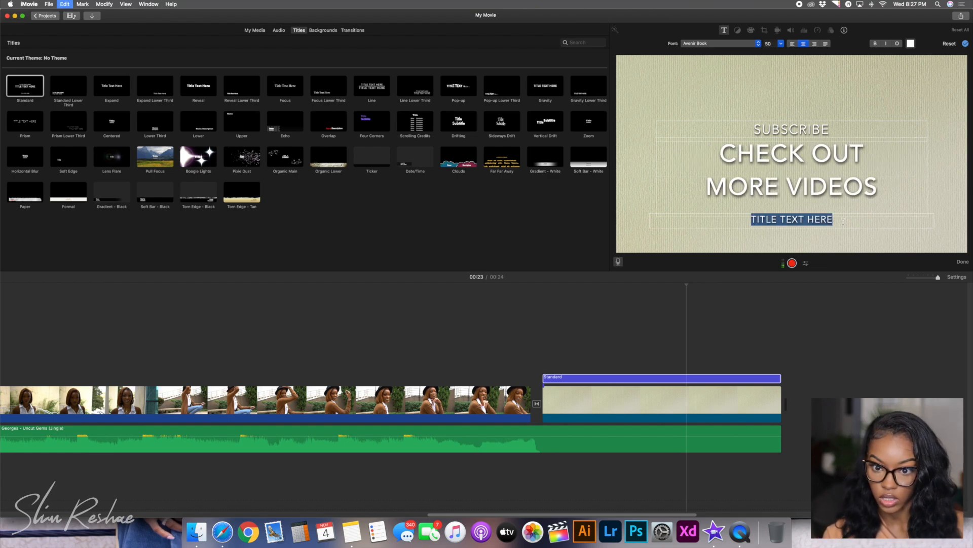
key(BackSpace)
click(840, 186)
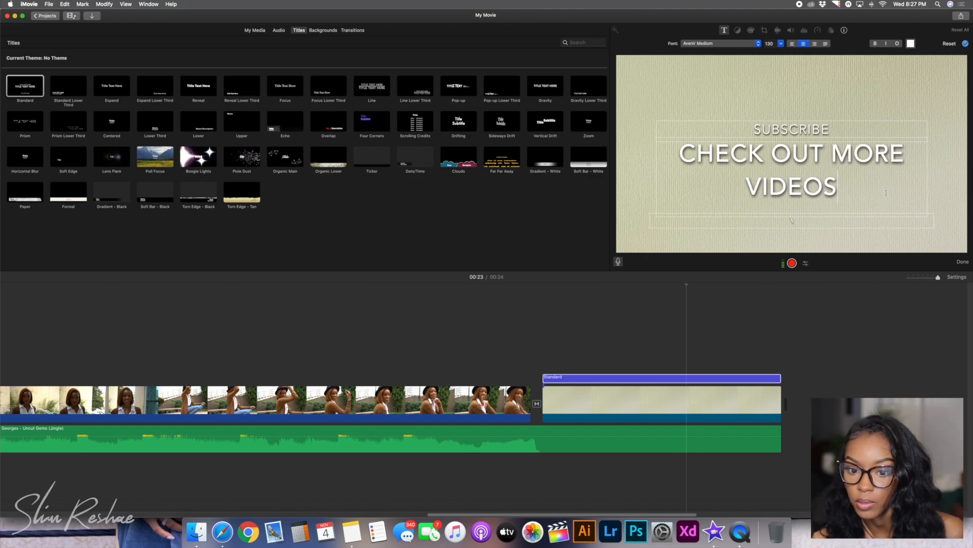
click(816, 223)
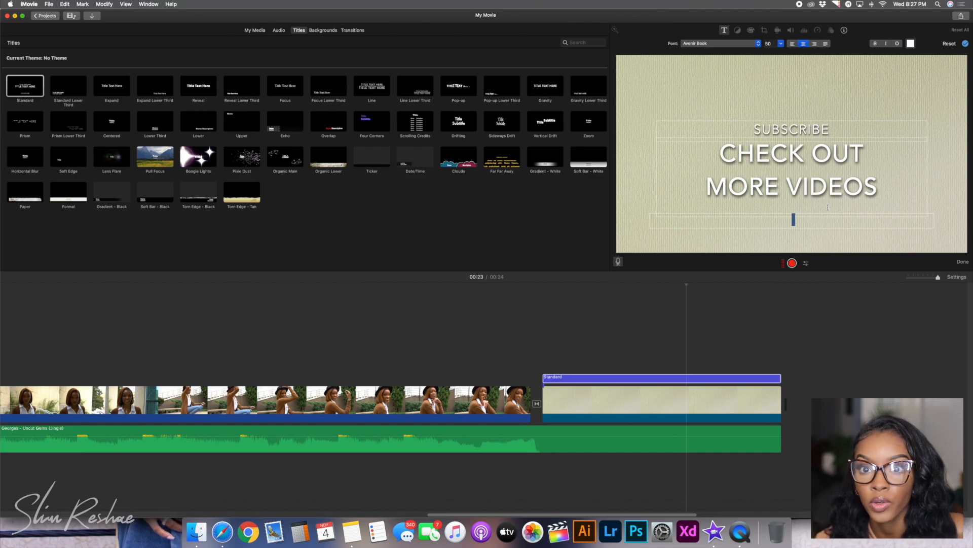
Set the "CHECK OUT MORE VIDEOS" line to the Avenir Light font at size 80
click(824, 172)
drag(848, 182, 672, 123)
click(730, 41)
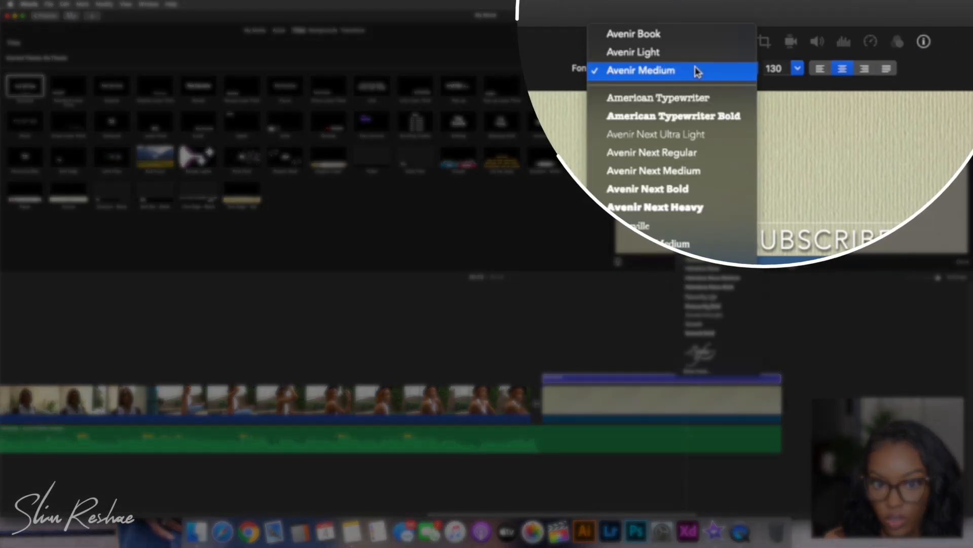
click(673, 51)
click(772, 68)
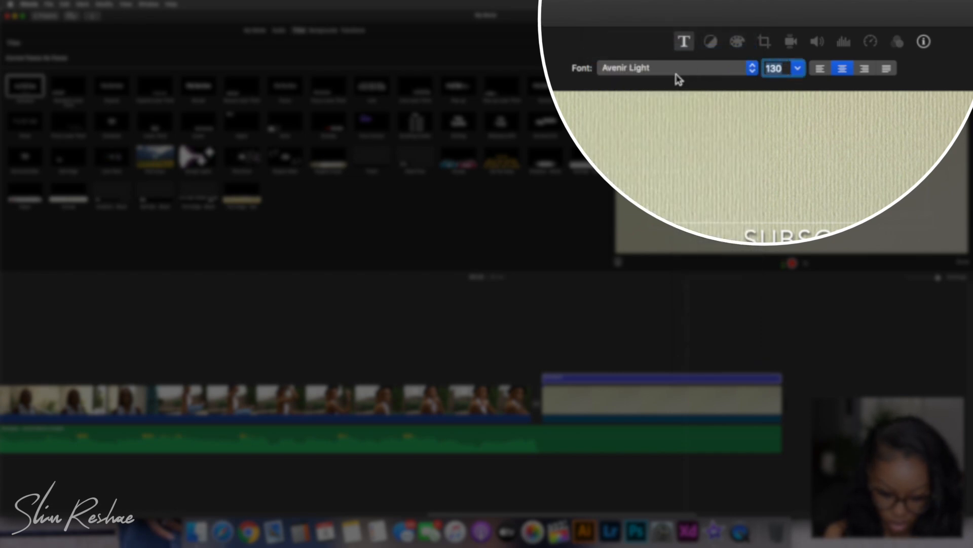
text(80)
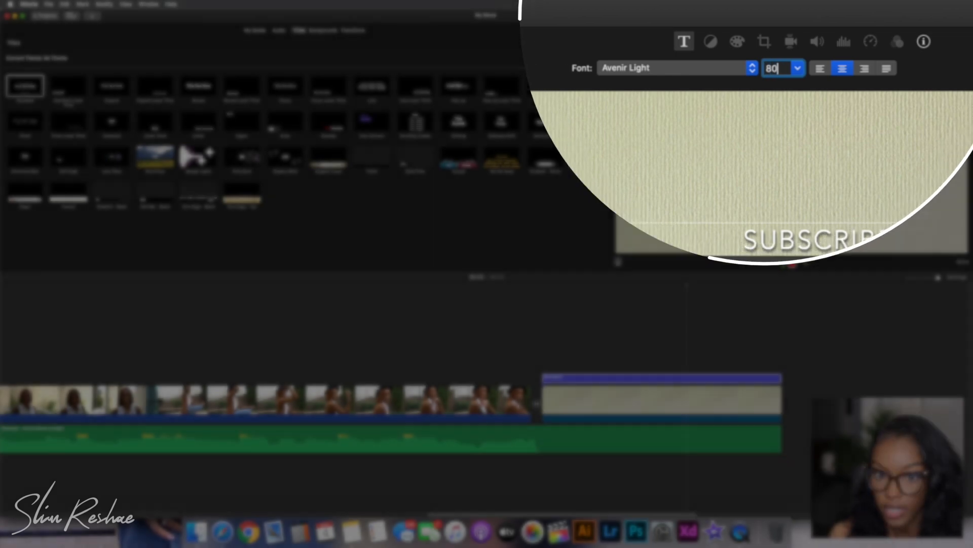
key(Return)
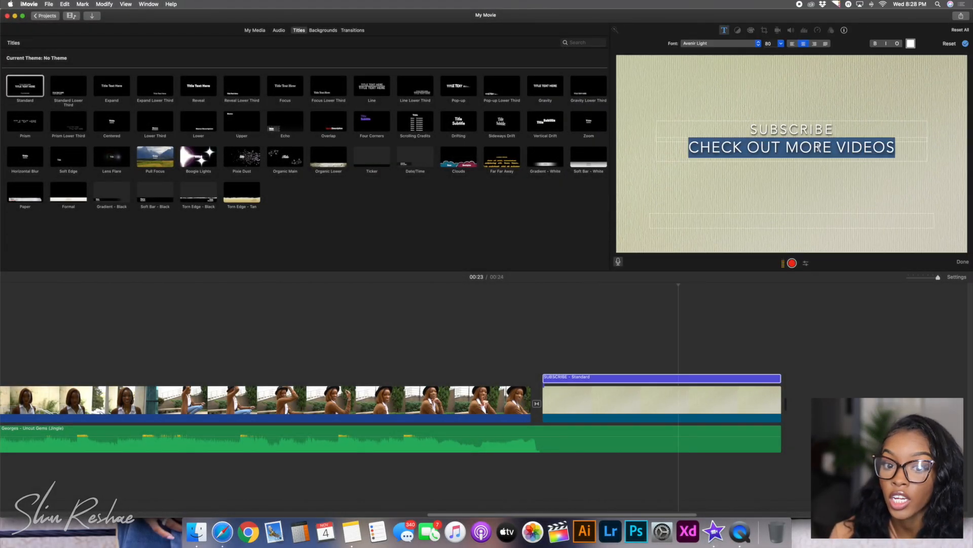
Make the "CHECK OUT MORE VIDEOS" line bold and colour it with the saved dark purple swatch
click(875, 43)
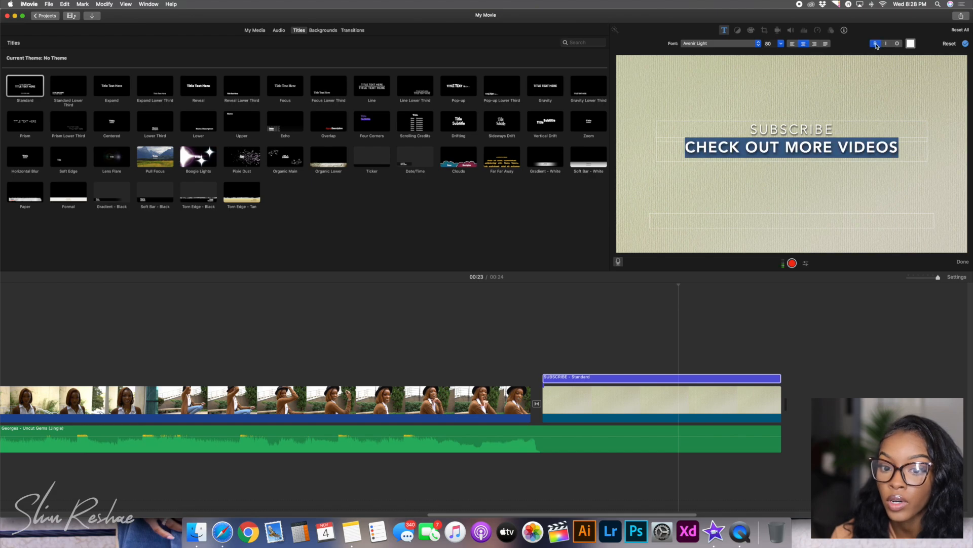
click(910, 43)
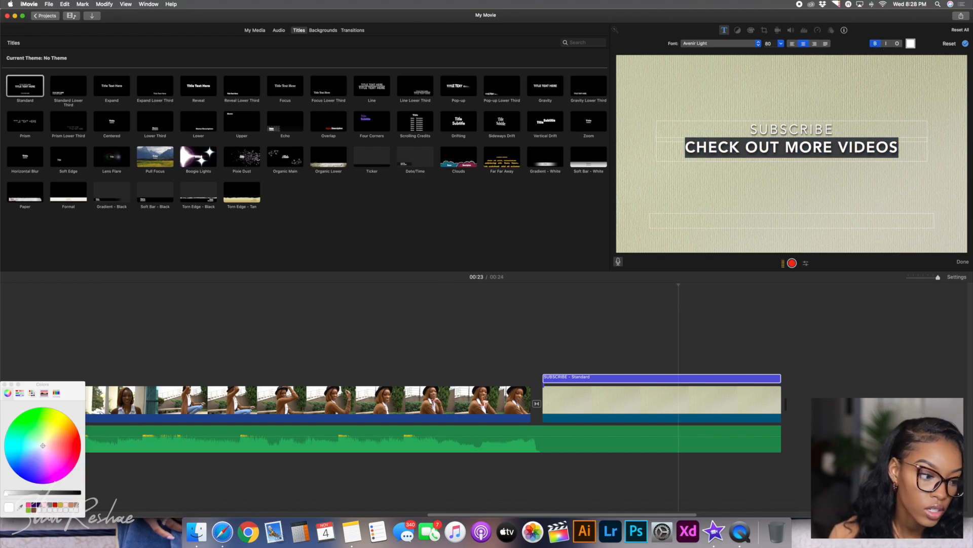
click(36, 506)
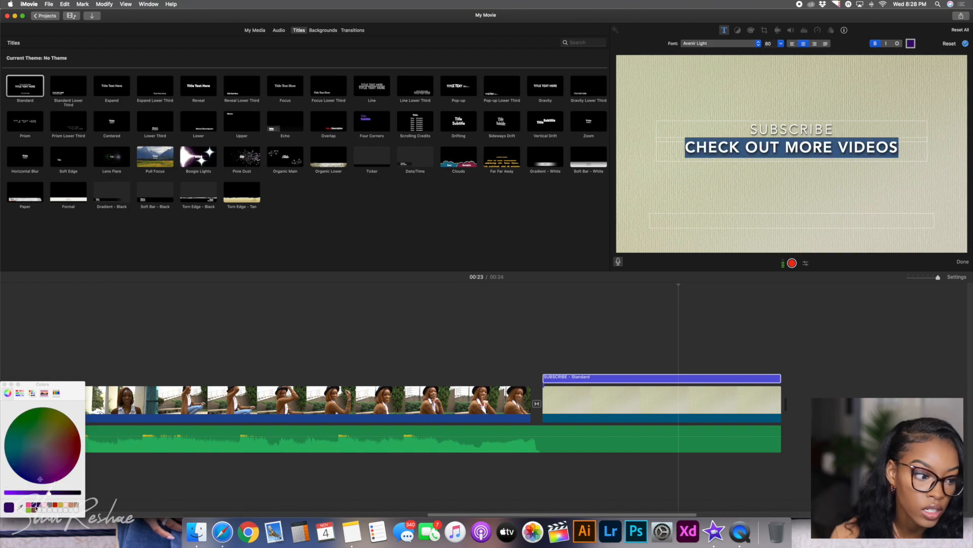
click(5, 385)
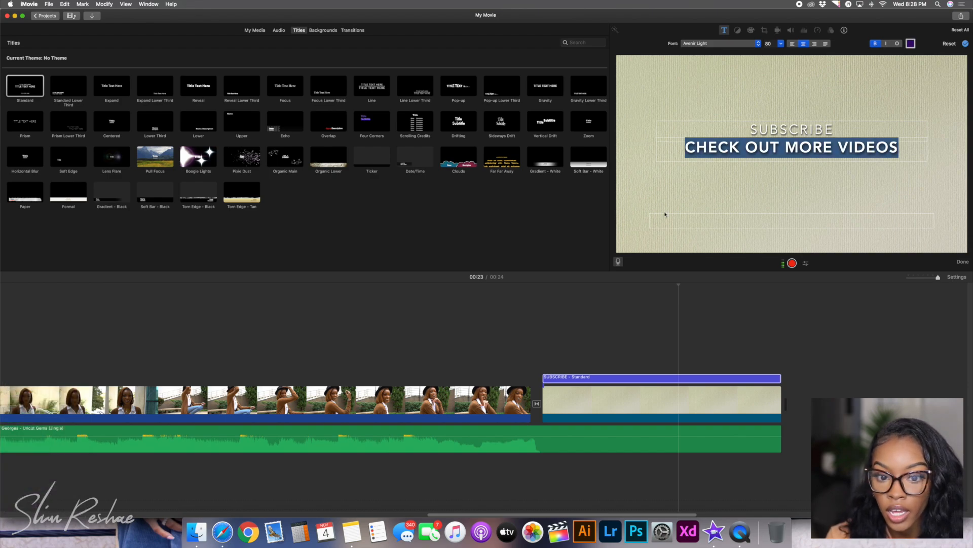
click(721, 194)
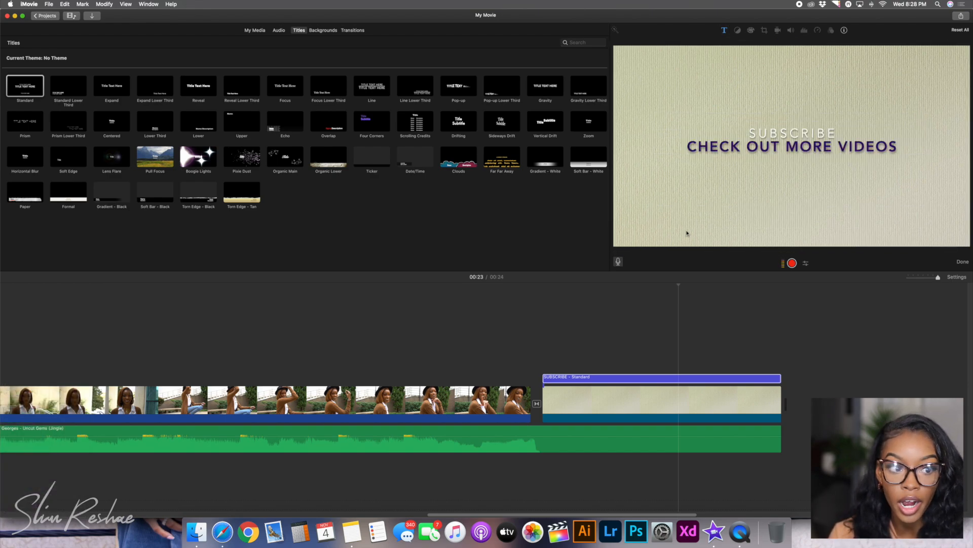
Record a voiceover starting at the beginning of the movie and play it back
scroll(536, 358, left, 15)
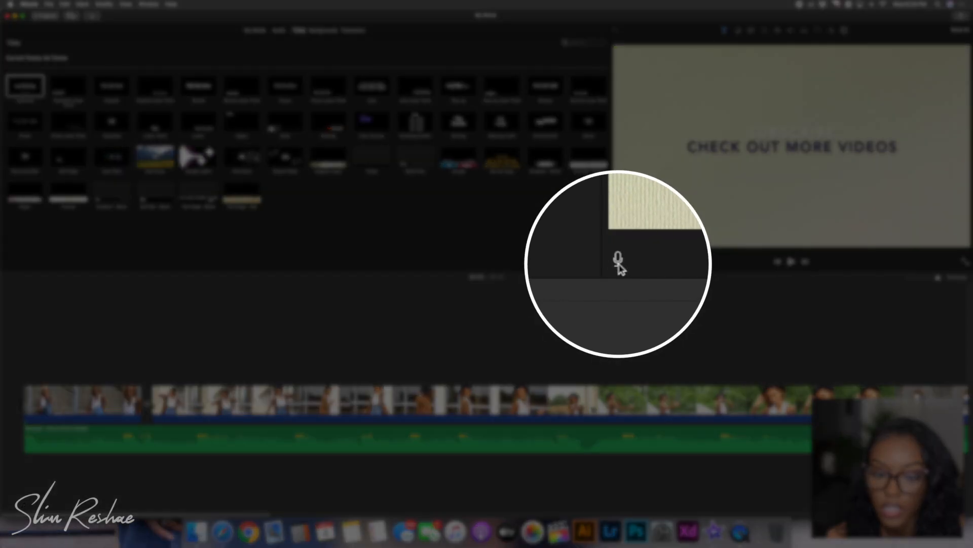
click(618, 264)
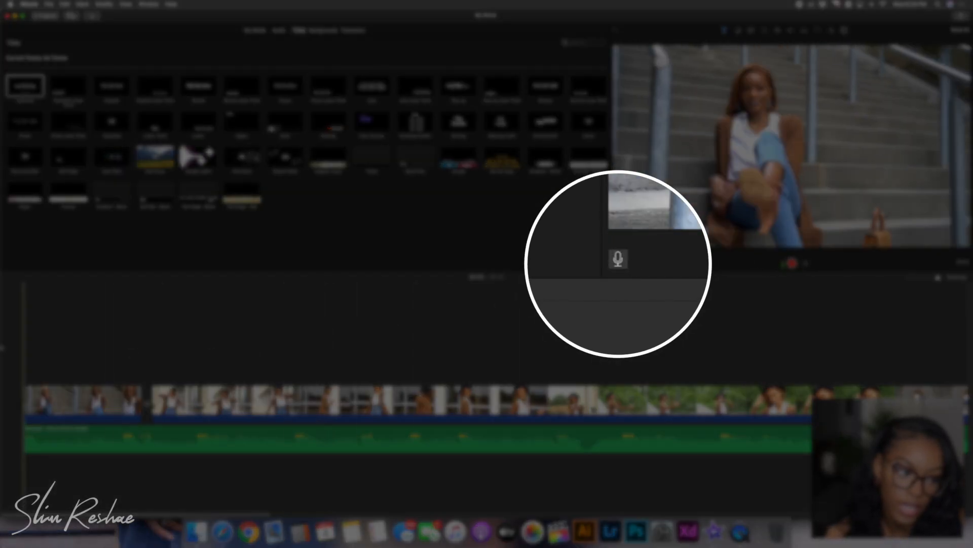
click(2, 348)
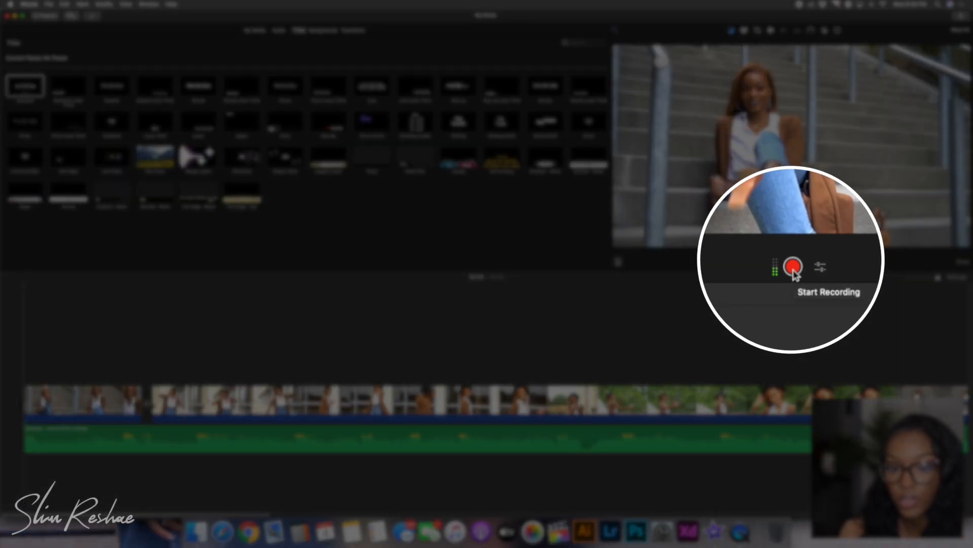
click(794, 267)
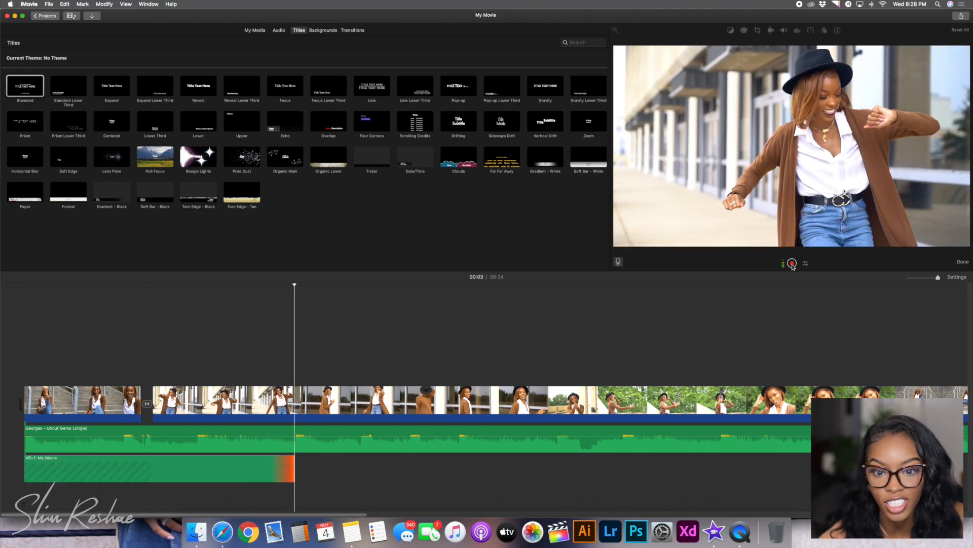
click(792, 263)
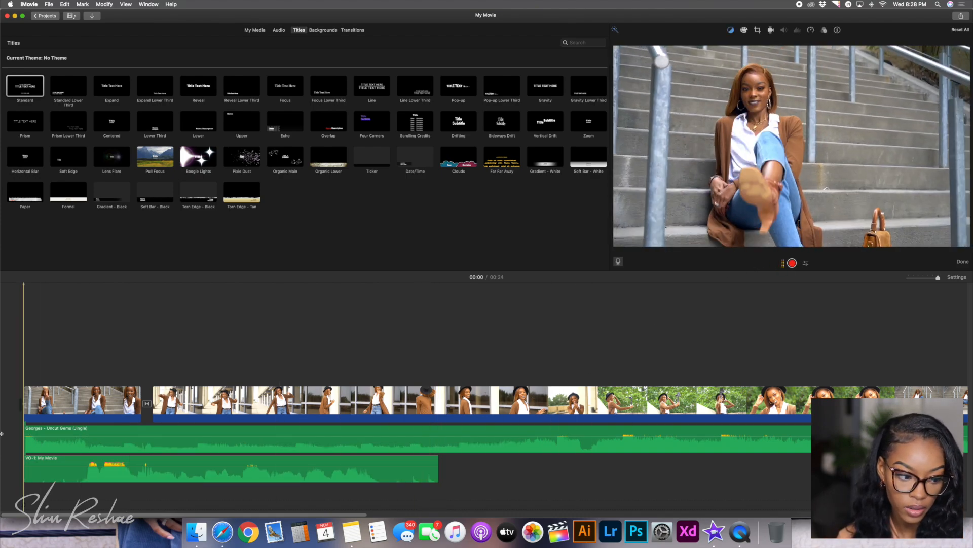
key(space)
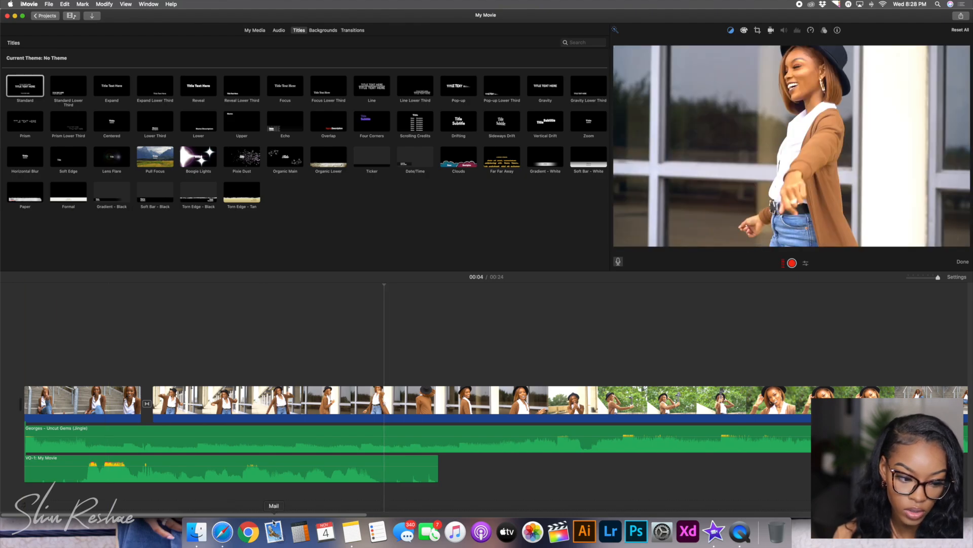
Turn on background noise reduction at 50% for the voiceover clip
click(246, 469)
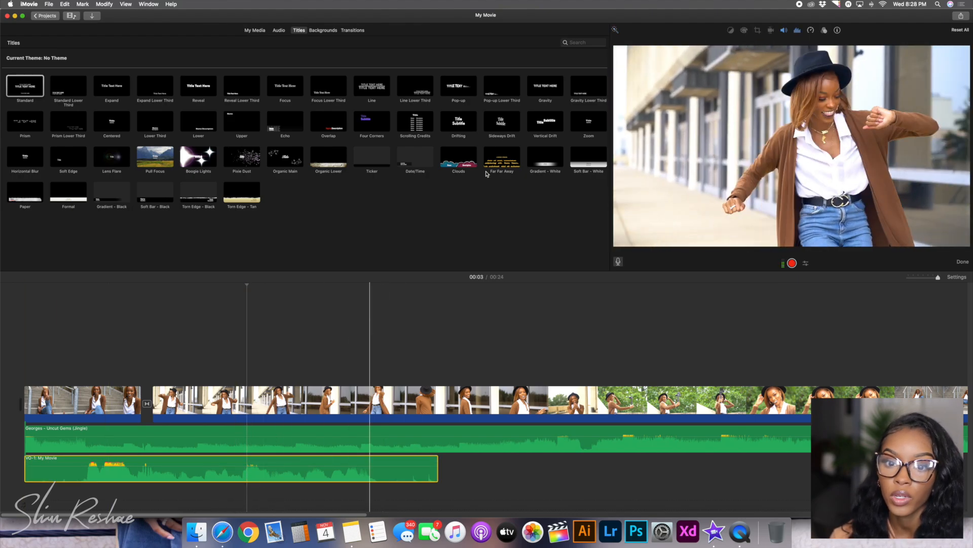
click(799, 31)
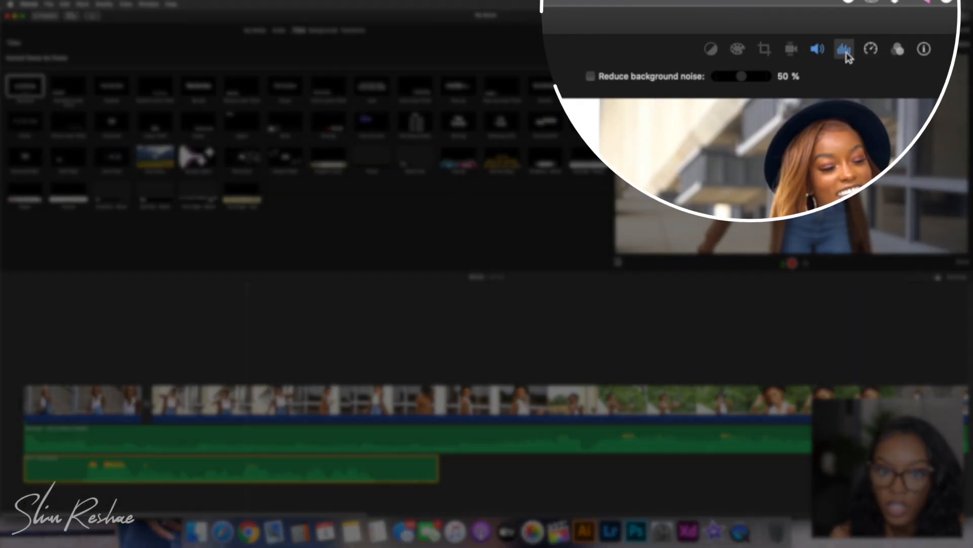
click(671, 44)
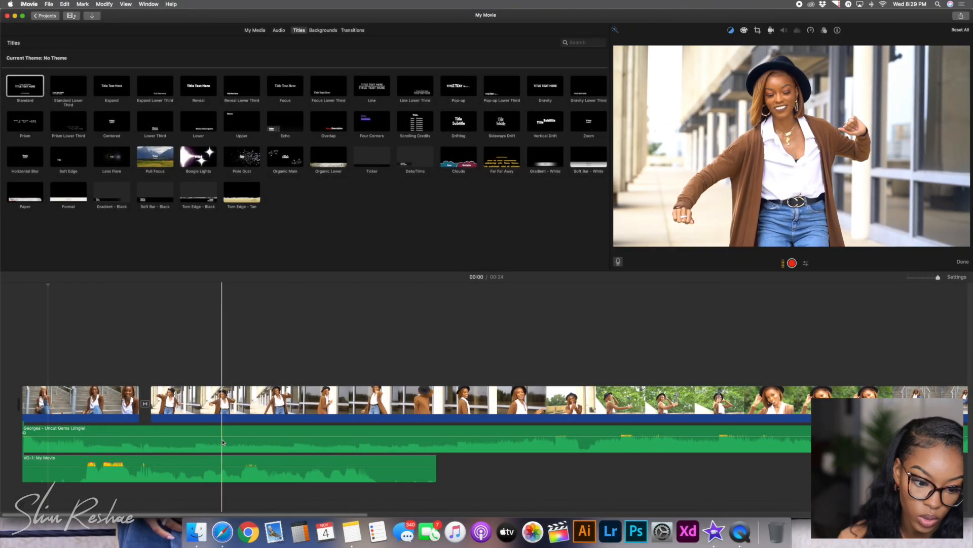
Split the music where the voiceover ends, lower the first part's volume to about 18%, and play the movie from the start
click(439, 445)
click(439, 445)
key(super+b)
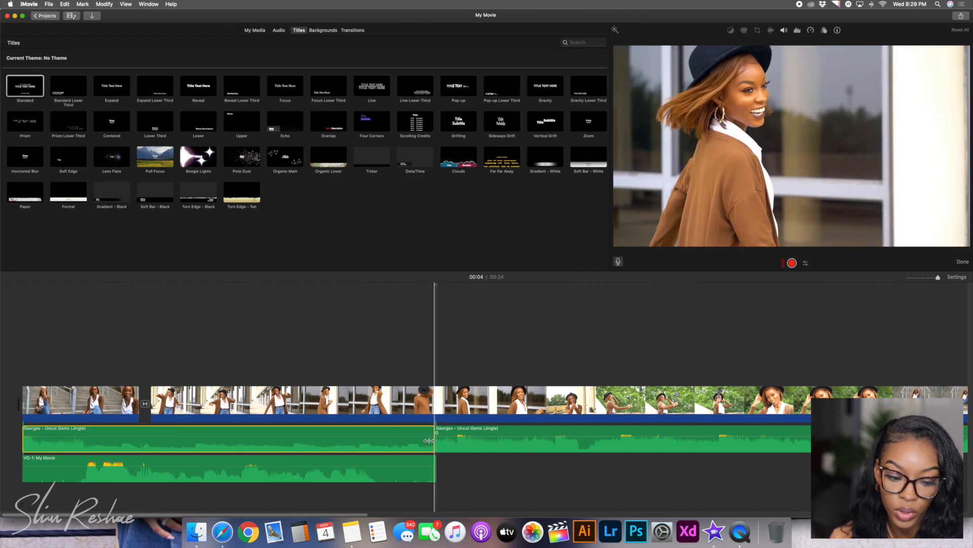
drag(412, 435, 412, 441)
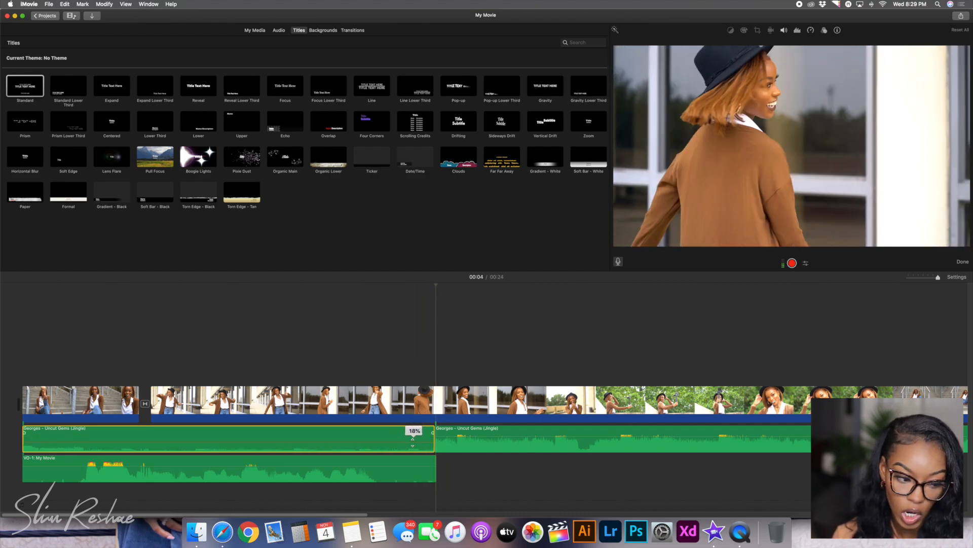
click(2, 485)
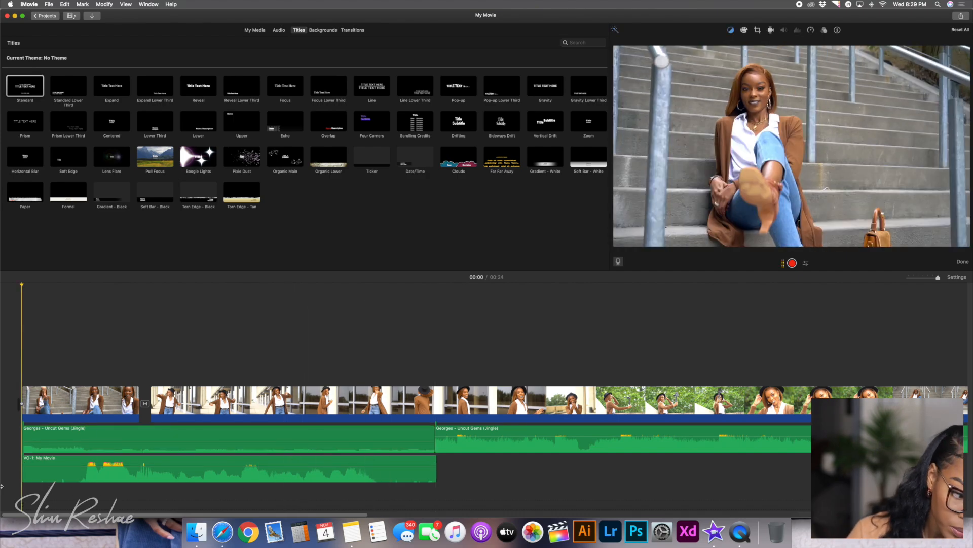
key(XF86AudioRaiseVolume)
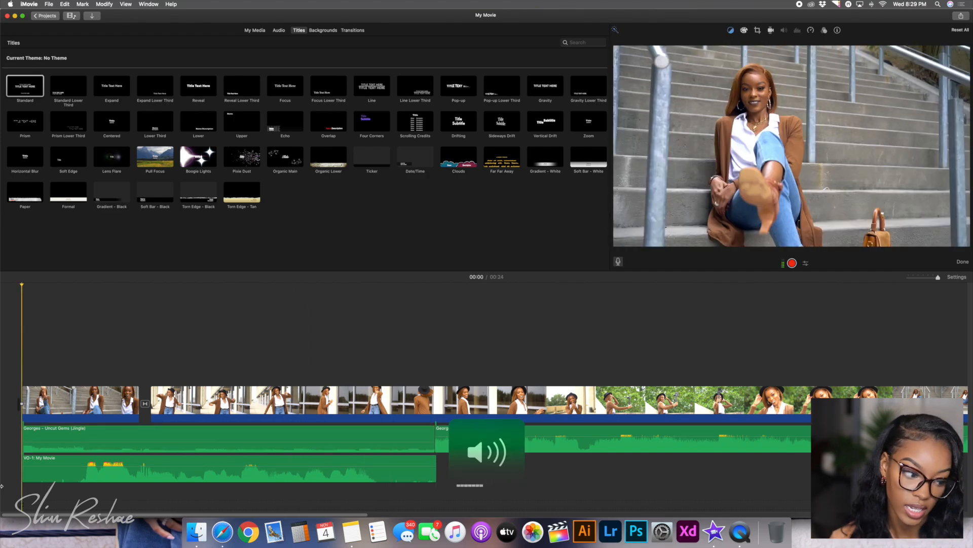
key(space)
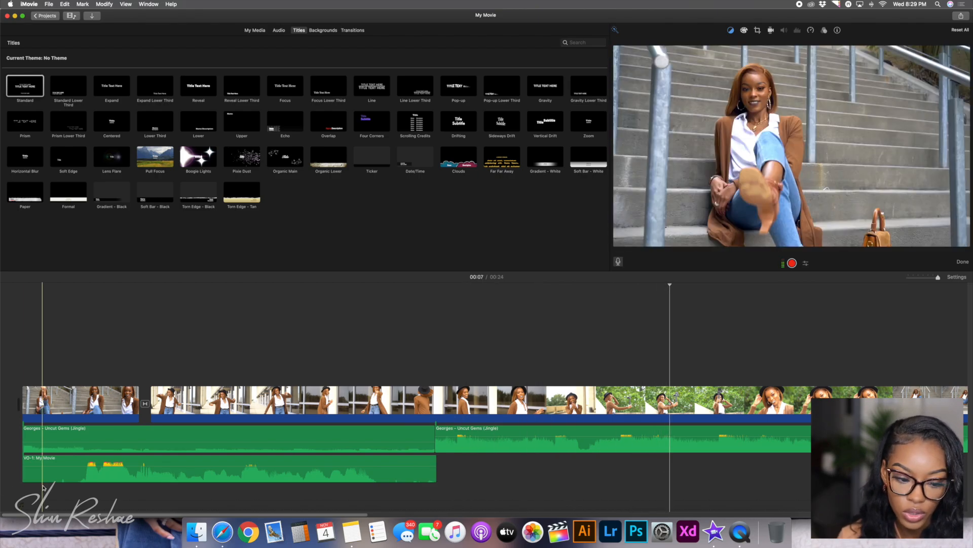
Trim the quiet tail off the voiceover and move the boundary between the two music parts back to the voiceover's new end
drag(432, 470, 376, 491)
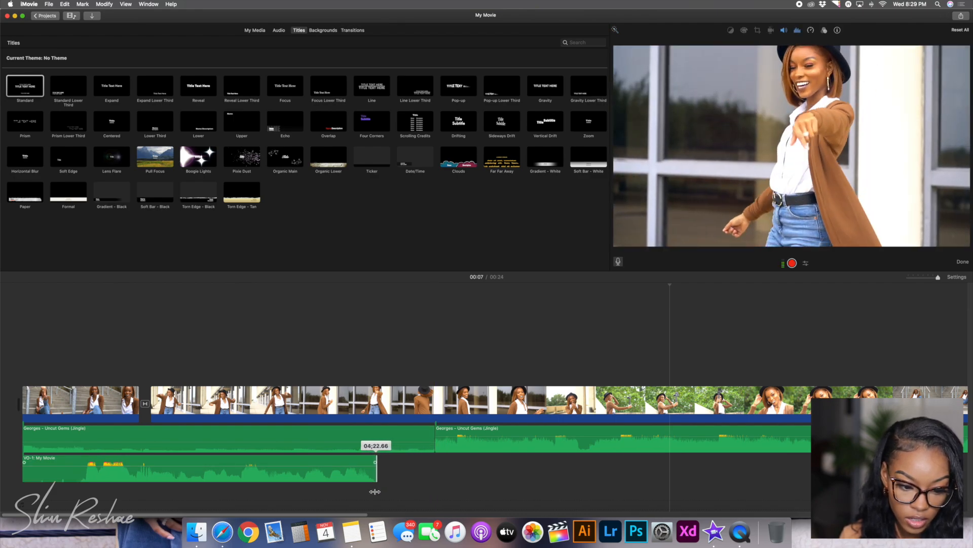
drag(436, 446, 376, 449)
drag(435, 448, 379, 448)
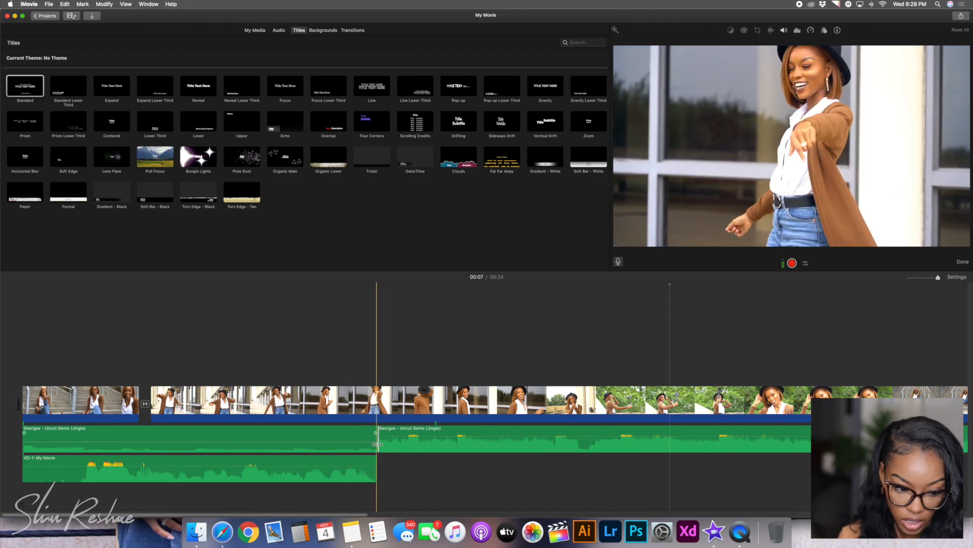
Add a fade-in at the start of the second music part, preview it, and lengthen the fade
drag(379, 432, 401, 437)
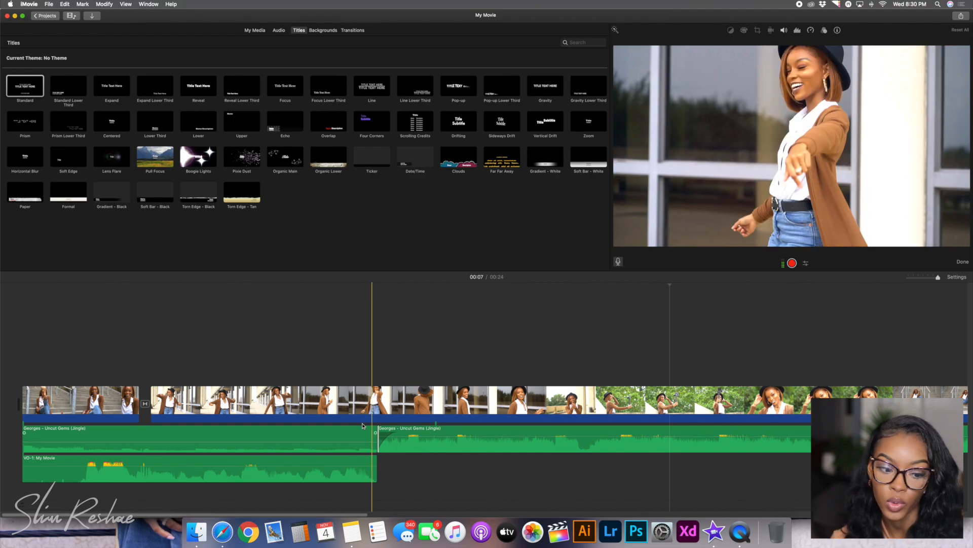
click(255, 373)
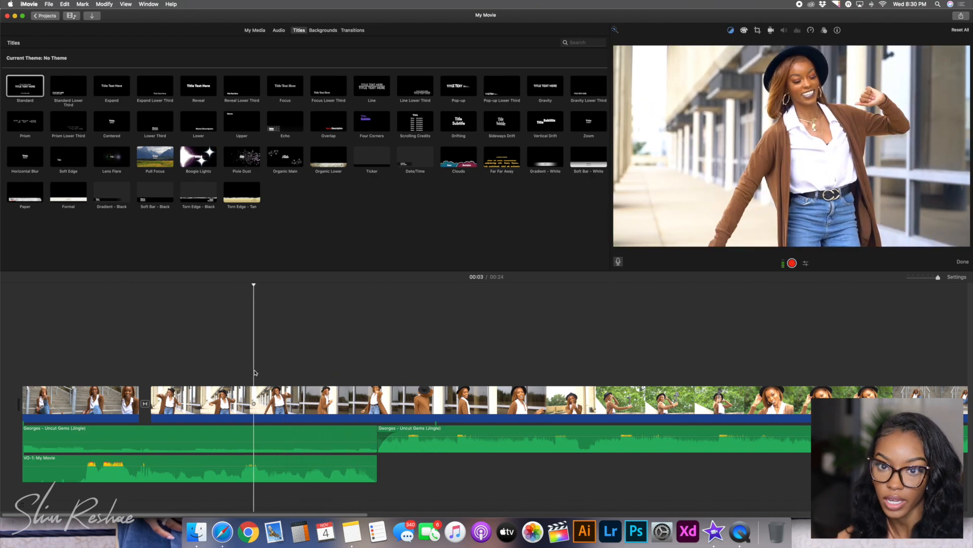
key(space)
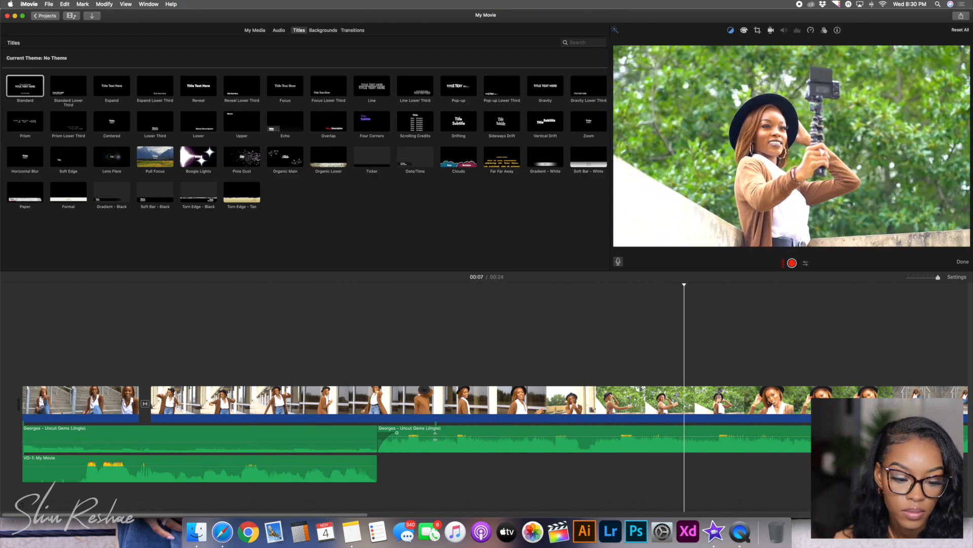
drag(397, 433, 436, 433)
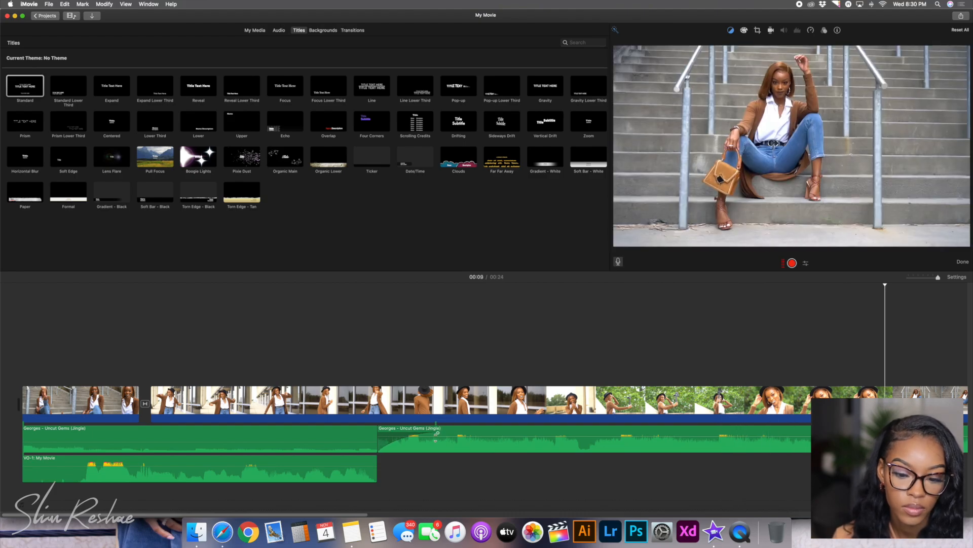
key(space)
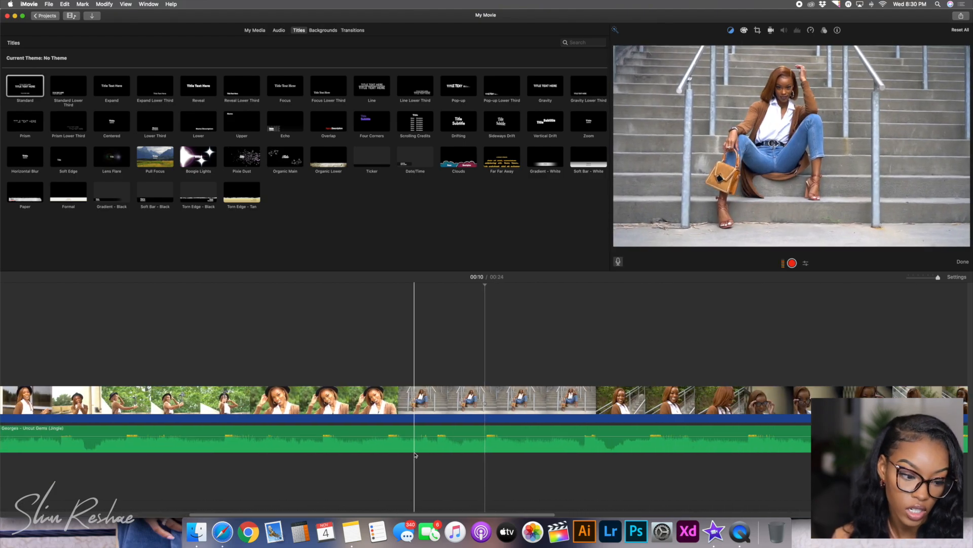
Slightly lower the volume of the voiceover and the second music part to tame the peaks, and play the movie from the start
scroll(415, 456, left, 10)
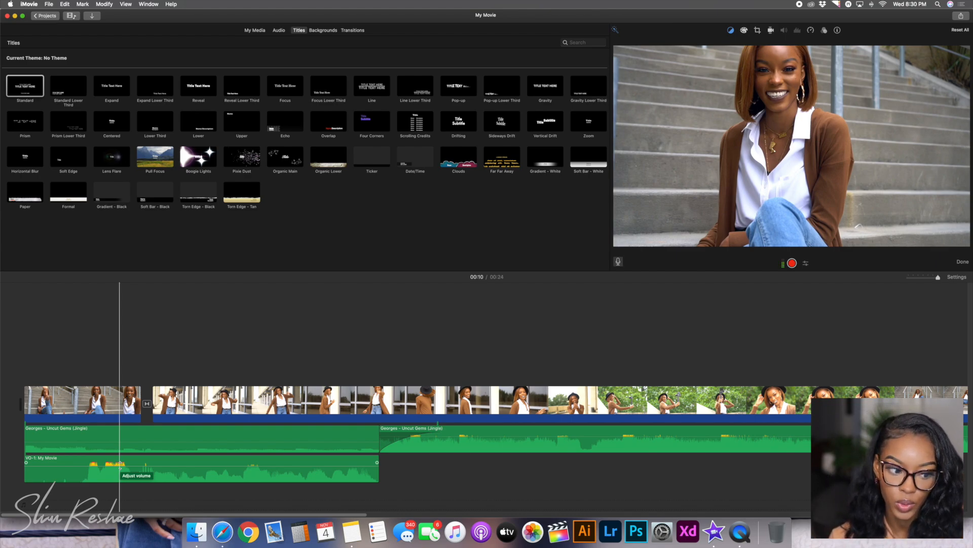
drag(120, 463, 120, 465)
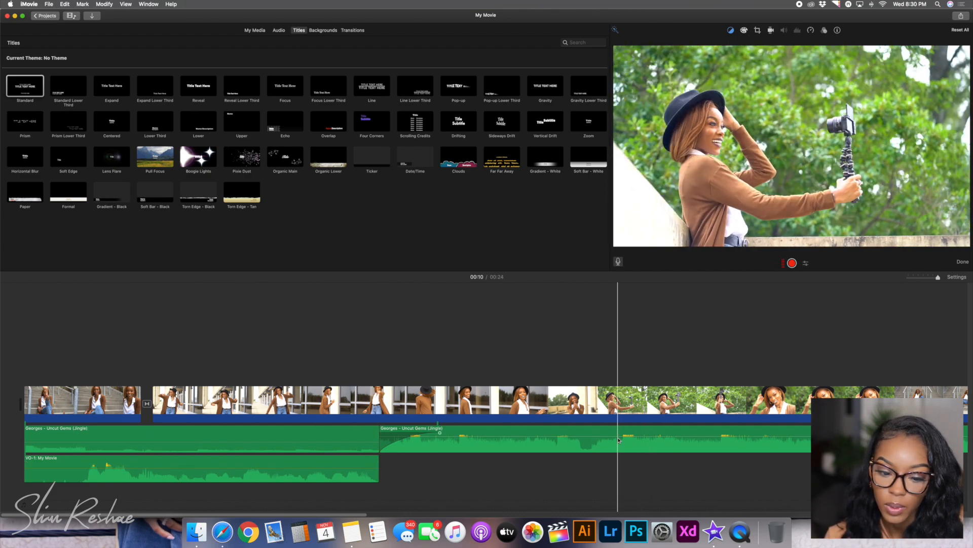
drag(617, 436, 618, 441)
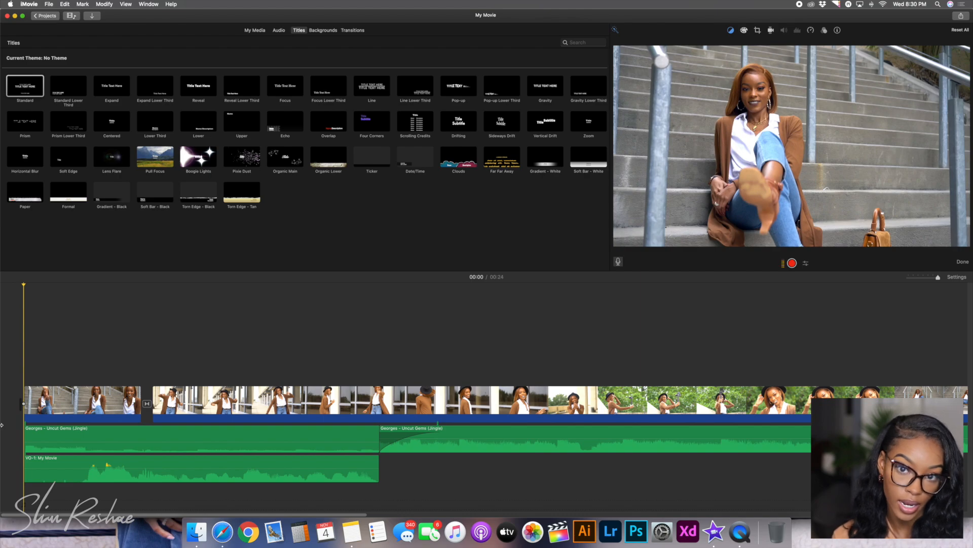
key(space)
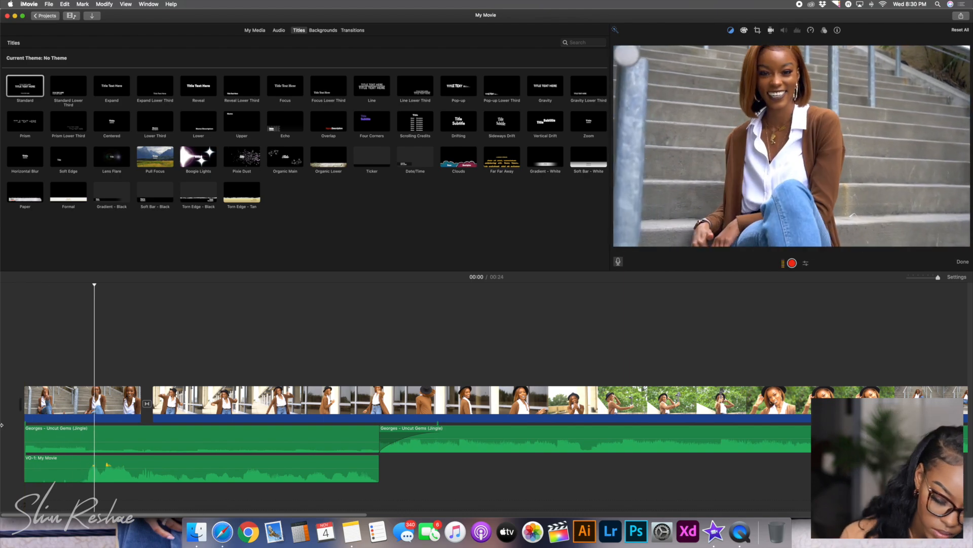
key(XF86AudioRaiseVolume)
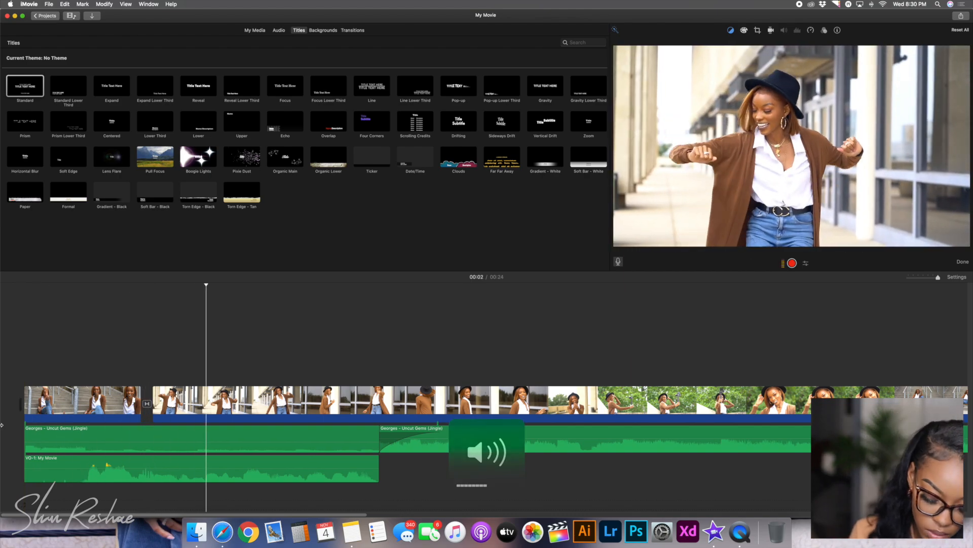
key(XF86AudioRaiseVolume)
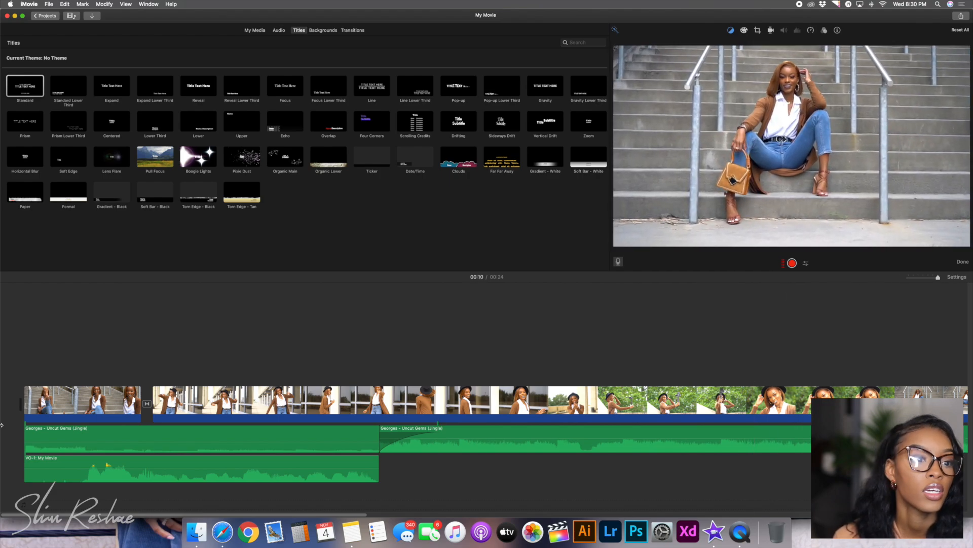
scroll(27, 313, left, 10)
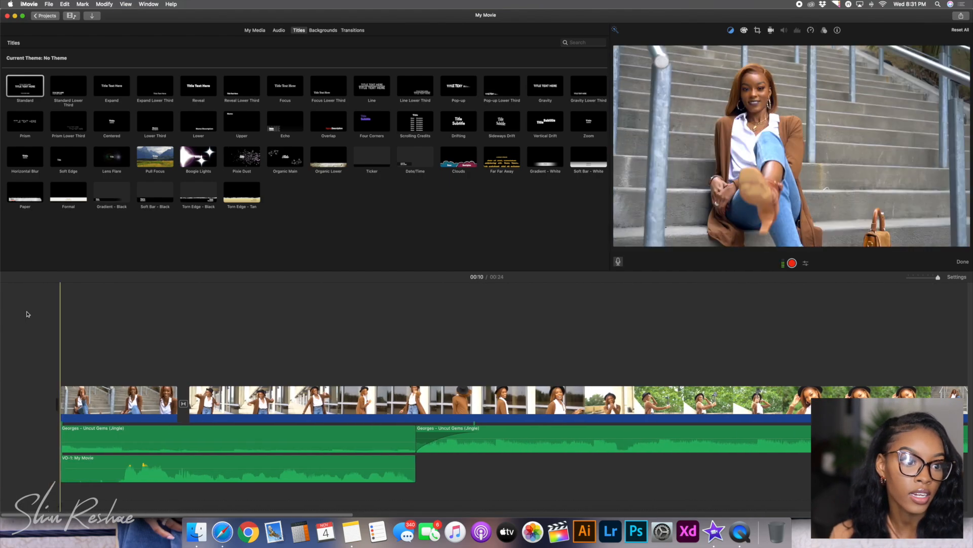
click(278, 31)
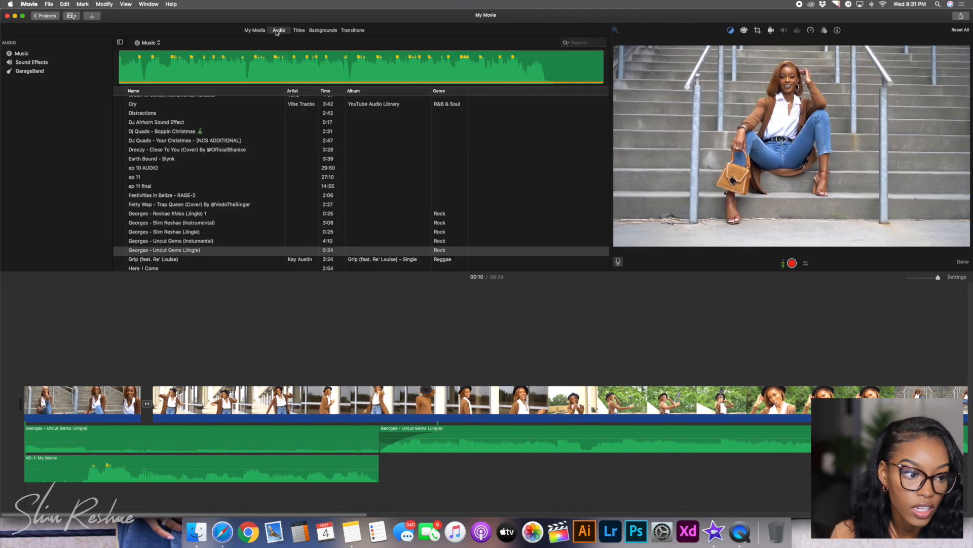
click(305, 31)
click(274, 31)
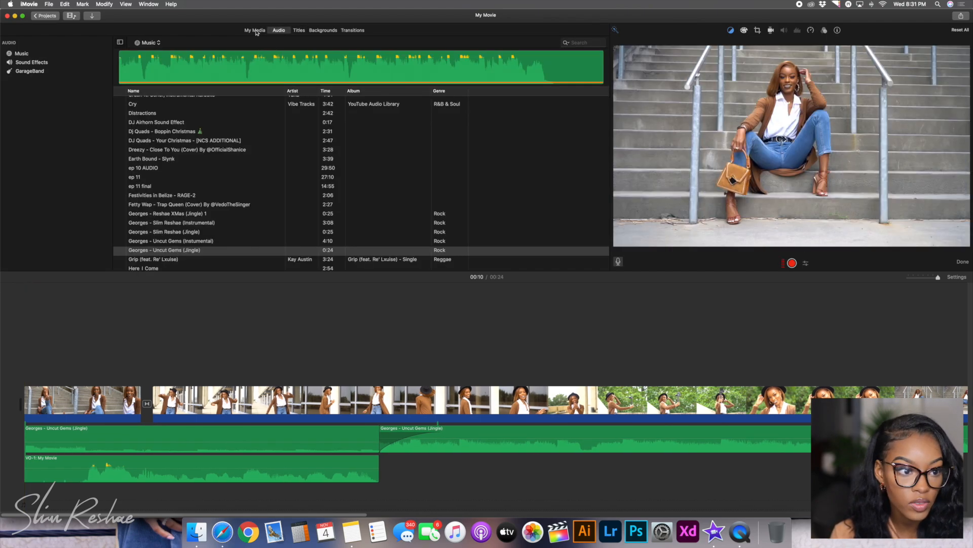
Show the project's own media again and open the user guide's page listing the keyboard shortcuts in iMovie on Mac
click(254, 30)
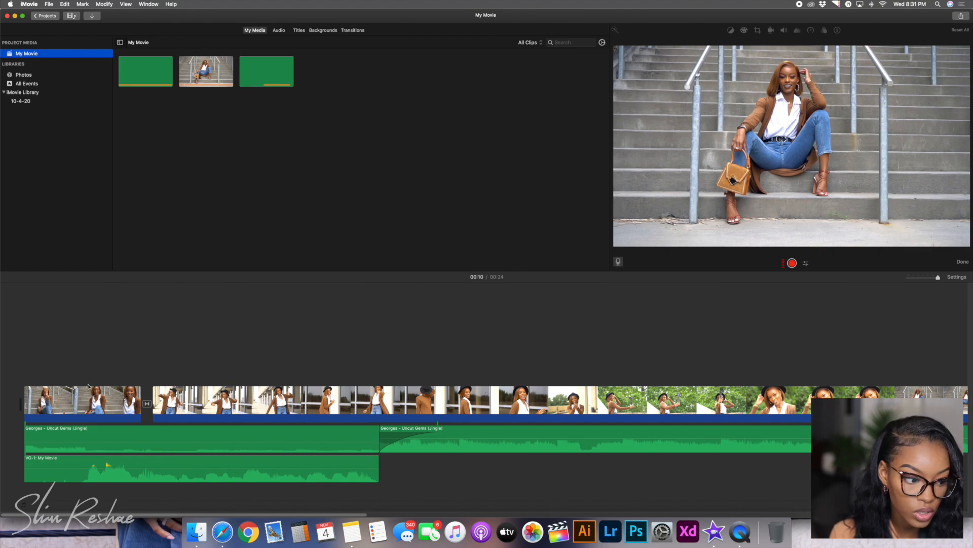
click(88, 386)
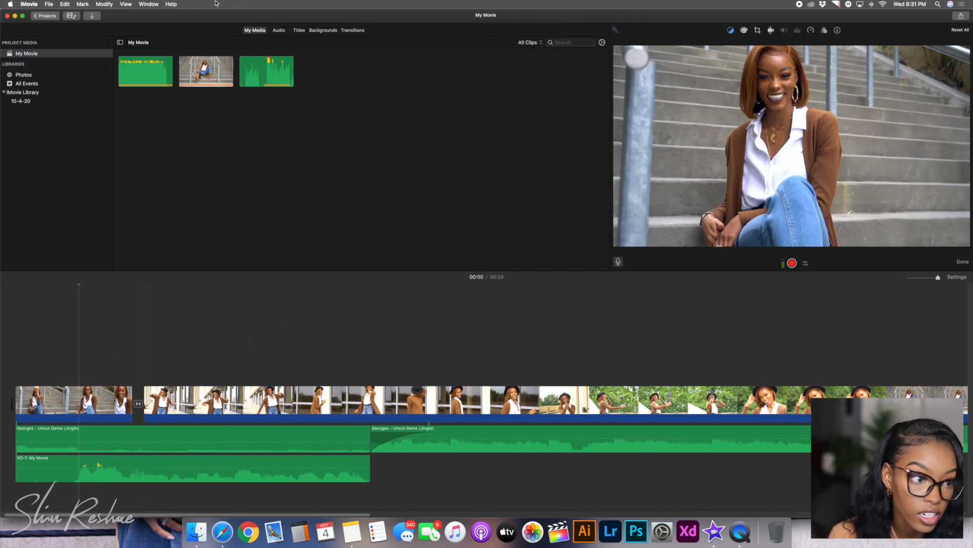
click(171, 4)
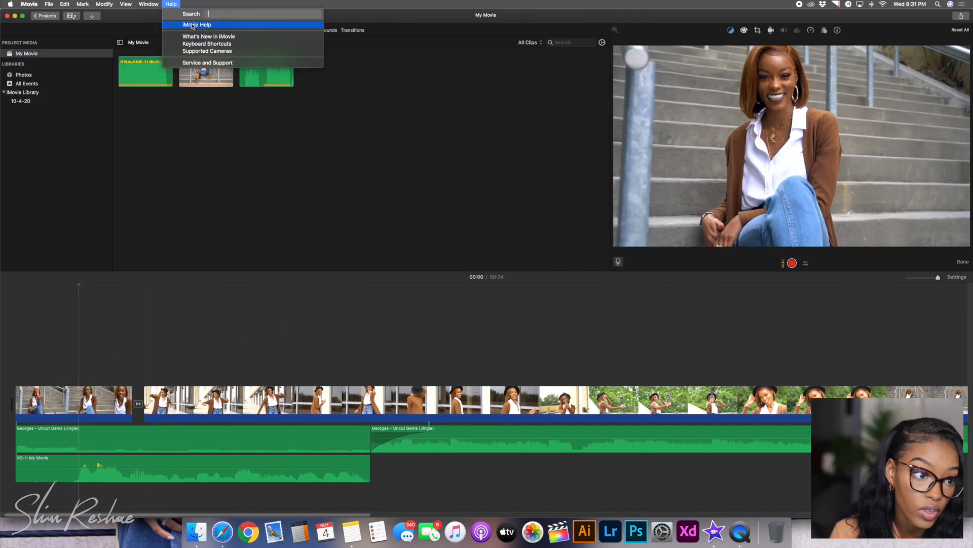
click(218, 44)
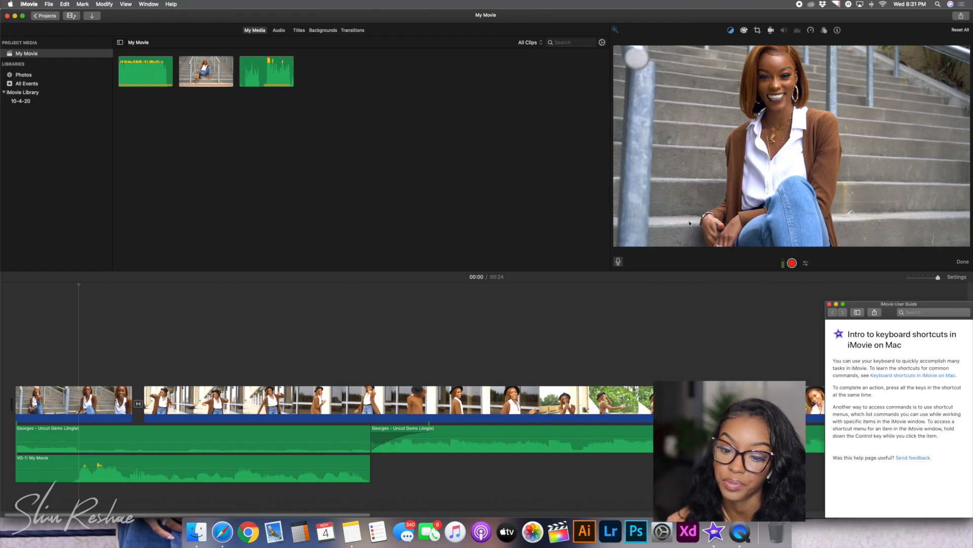
click(915, 376)
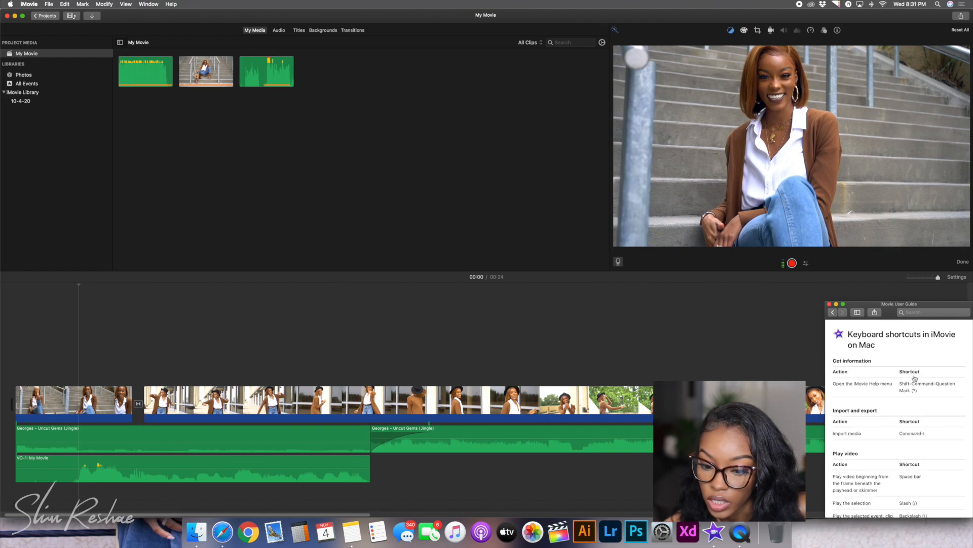
Read through the keyboard shortcuts for playing video and for managing projects and events, and close the user guide
scroll(926, 376, down, 4)
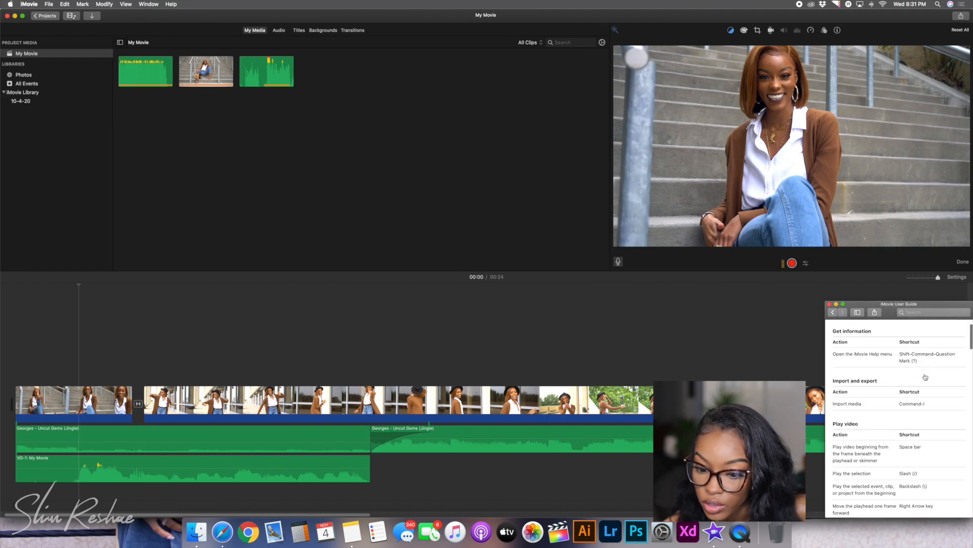
scroll(926, 377, down, 4)
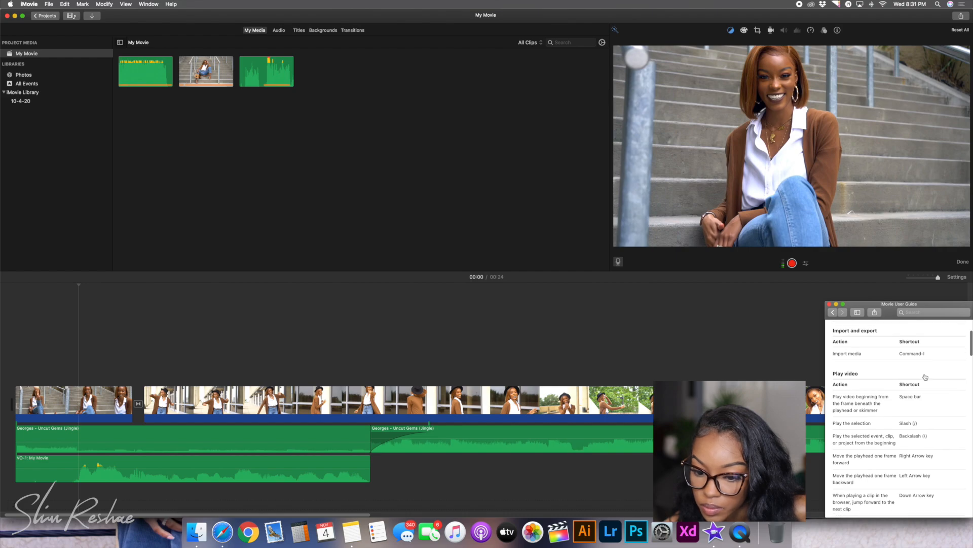
scroll(925, 376, down, 1)
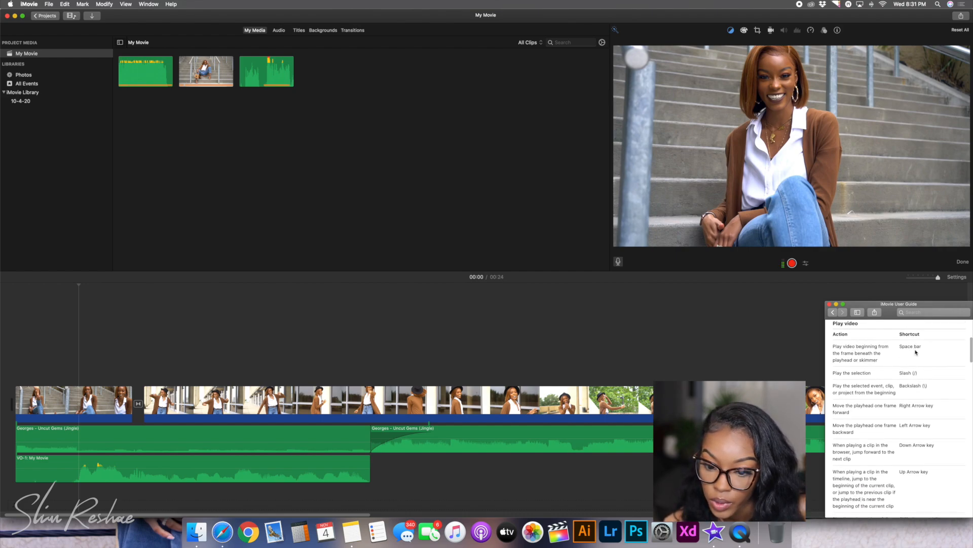
scroll(916, 352, down, 2)
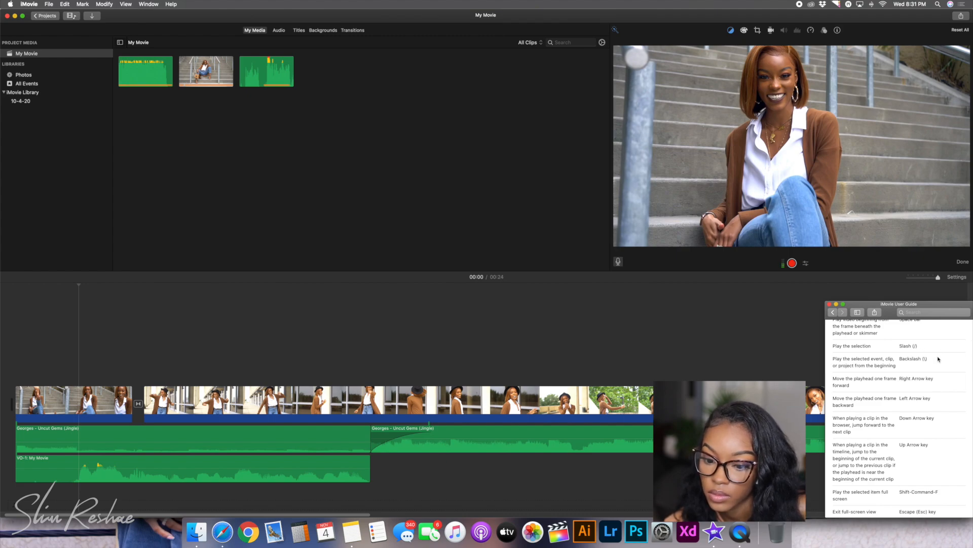
scroll(936, 365, down, 10)
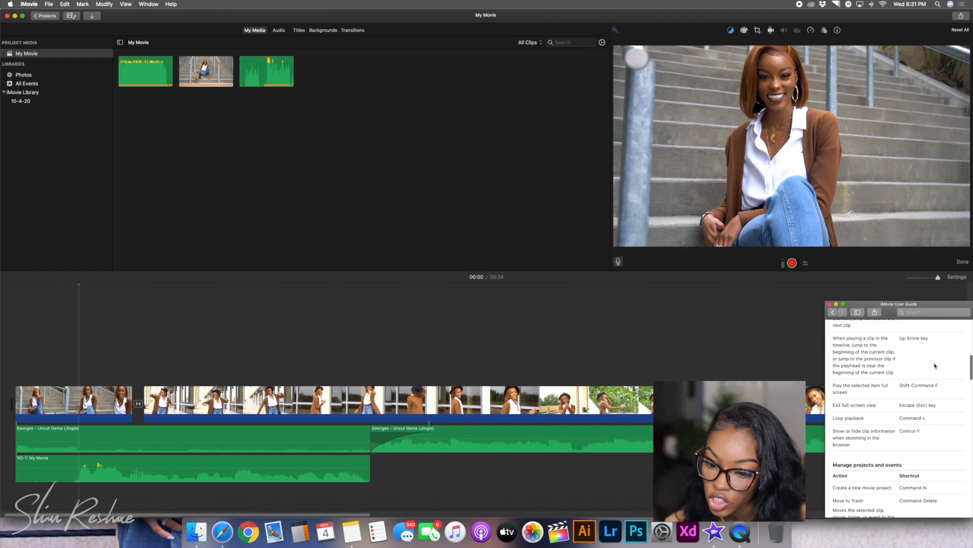
scroll(935, 365, down, 8)
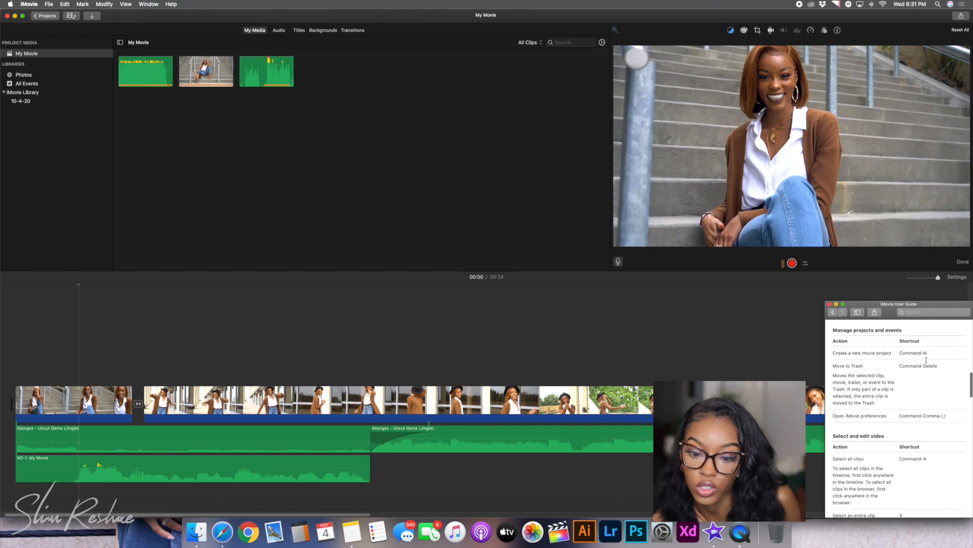
click(830, 304)
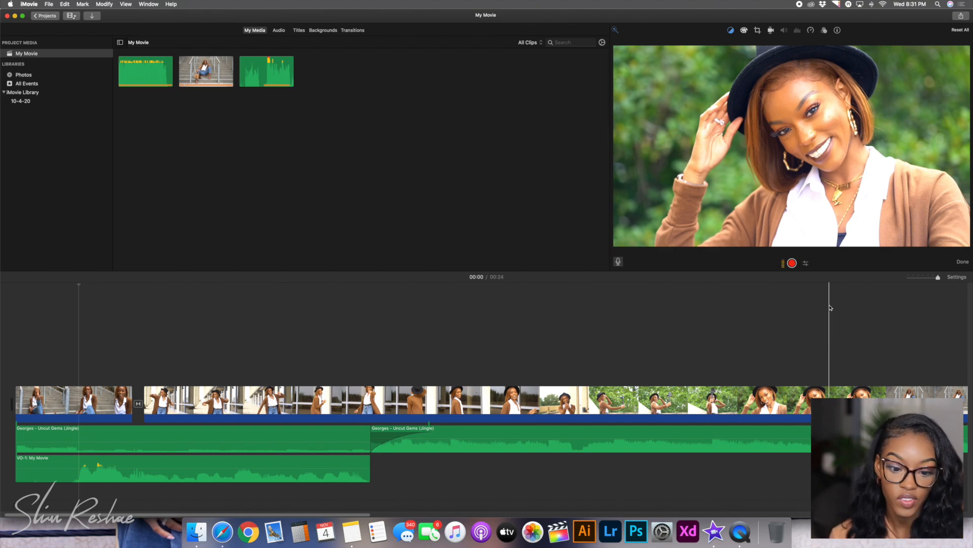
Split the long clip after the first transition at about 6 seconds and trim the end of its first part
click(620, 375)
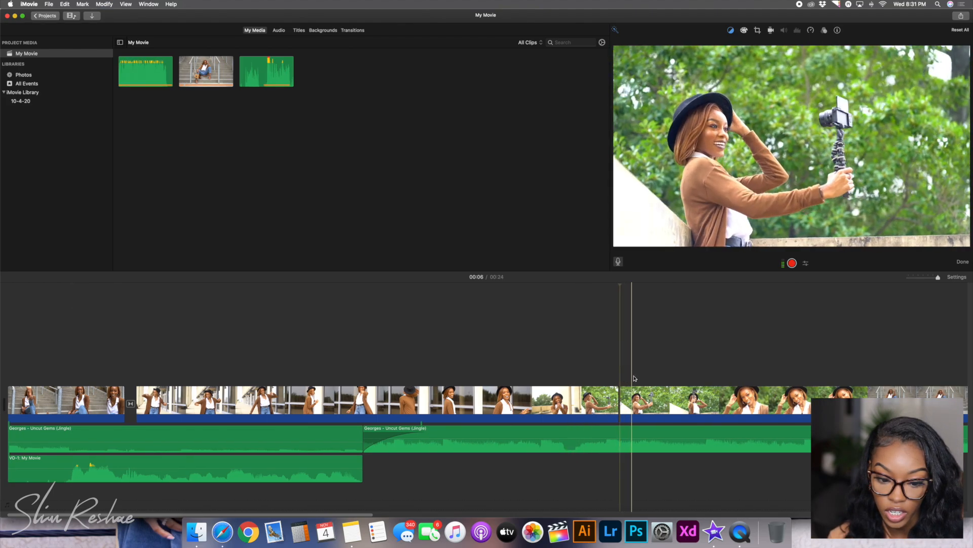
click(647, 381)
mouse_move(623, 404)
mouse_down()
mouse_move(712, 399)
mouse_move(617, 404)
mouse_up()
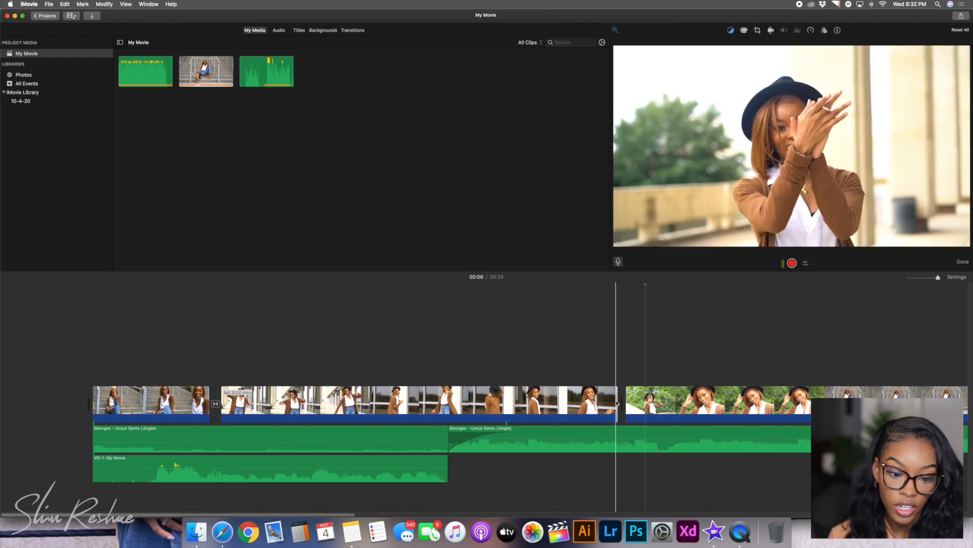
scroll(617, 404, right, 5)
click(634, 449)
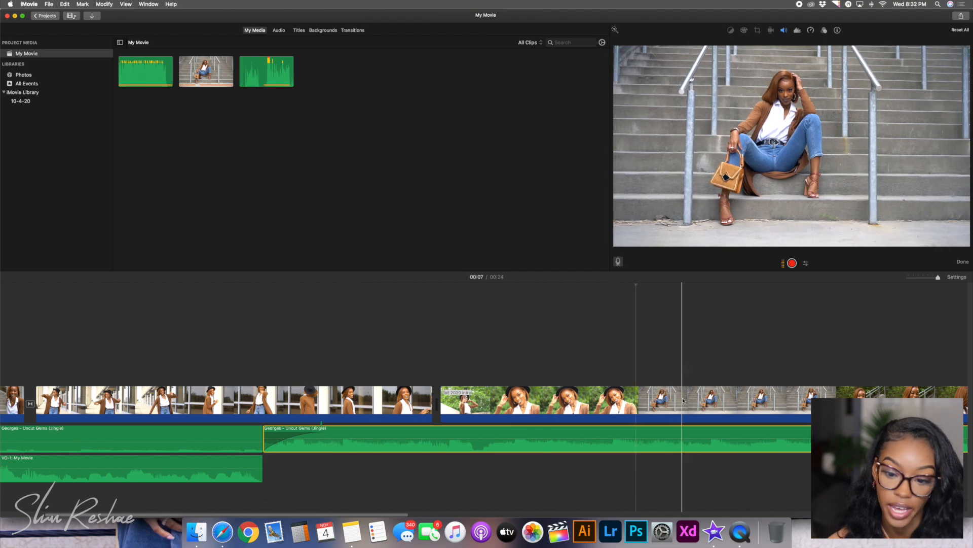
Copy the SUBSCRIBE title from the end screen and paste it over the beginning of the movie
scroll(680, 400, right, 10)
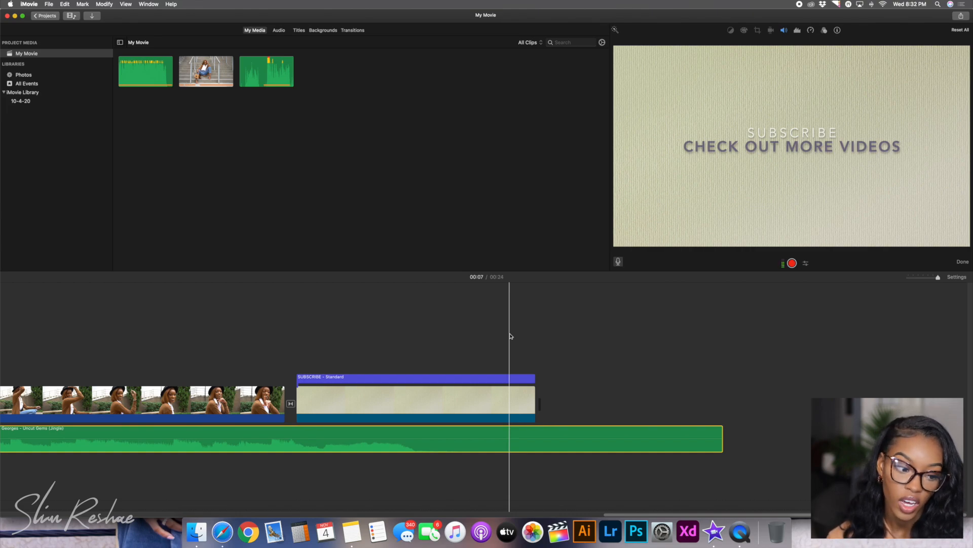
scroll(510, 335, left, 12)
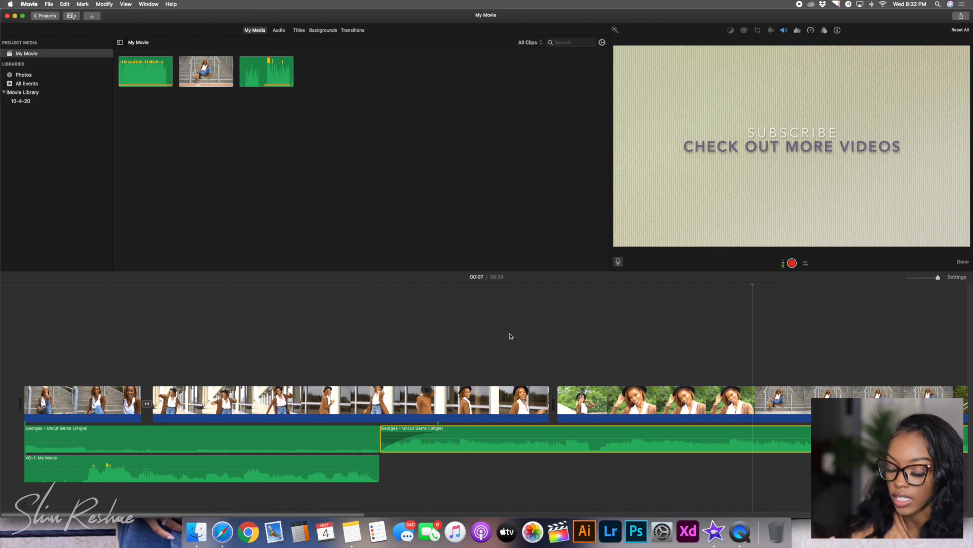
scroll(538, 340, right, 10)
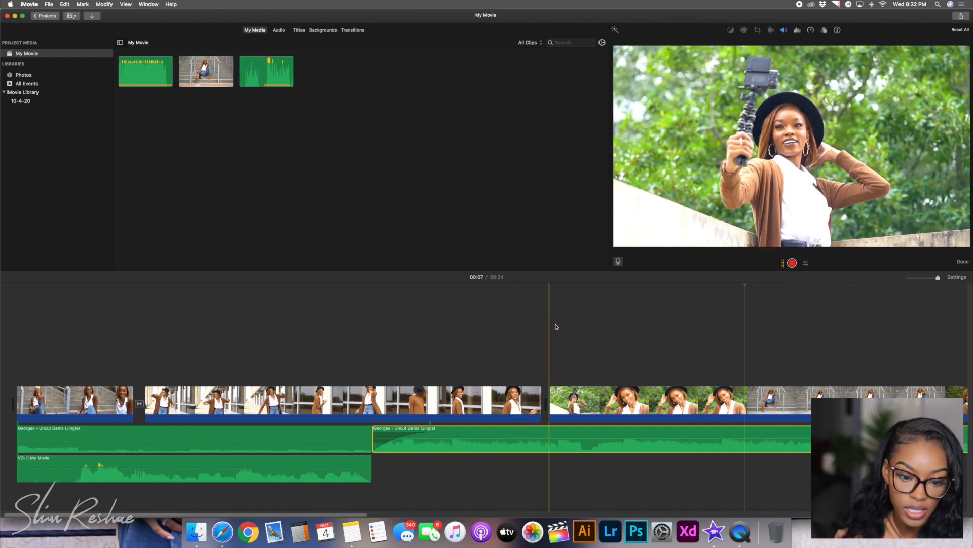
drag(417, 377, 454, 368)
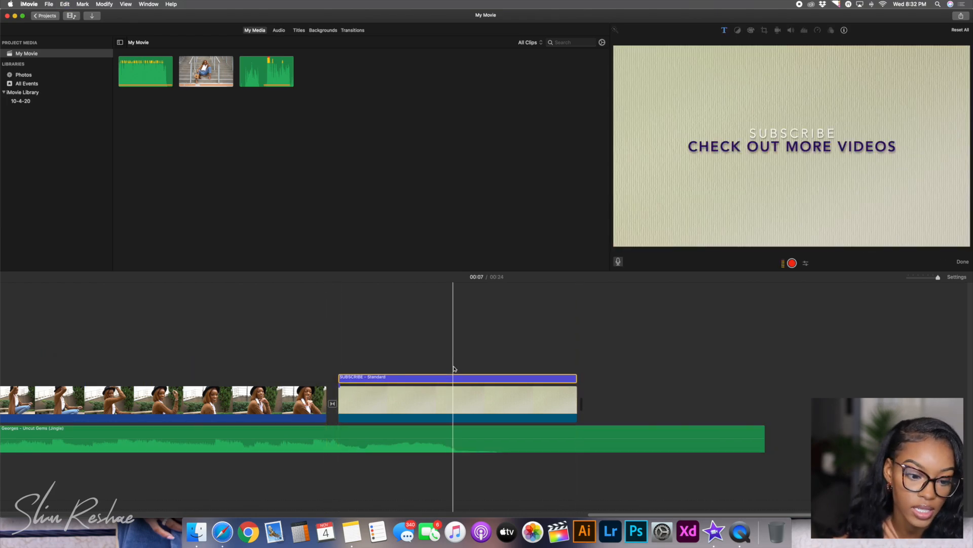
scroll(404, 352, left, 20)
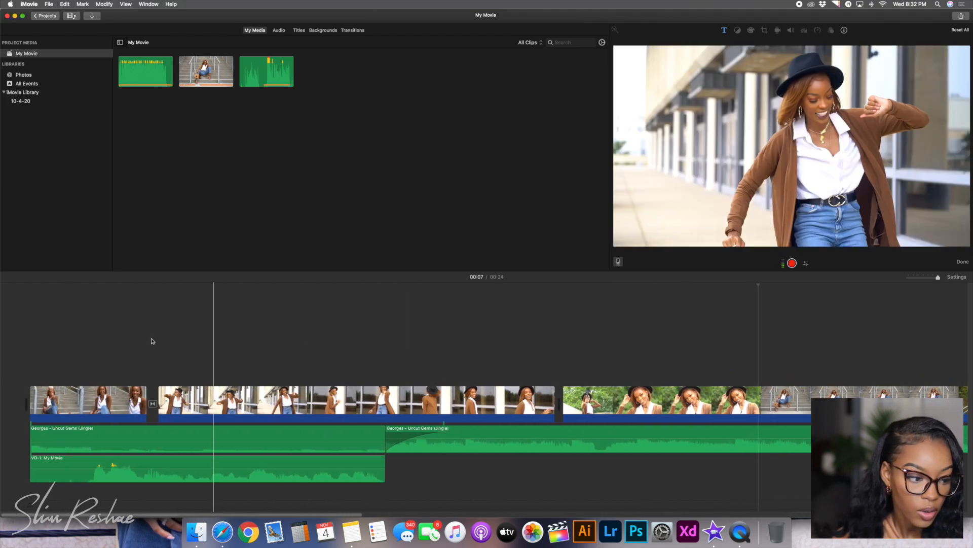
key(super+v)
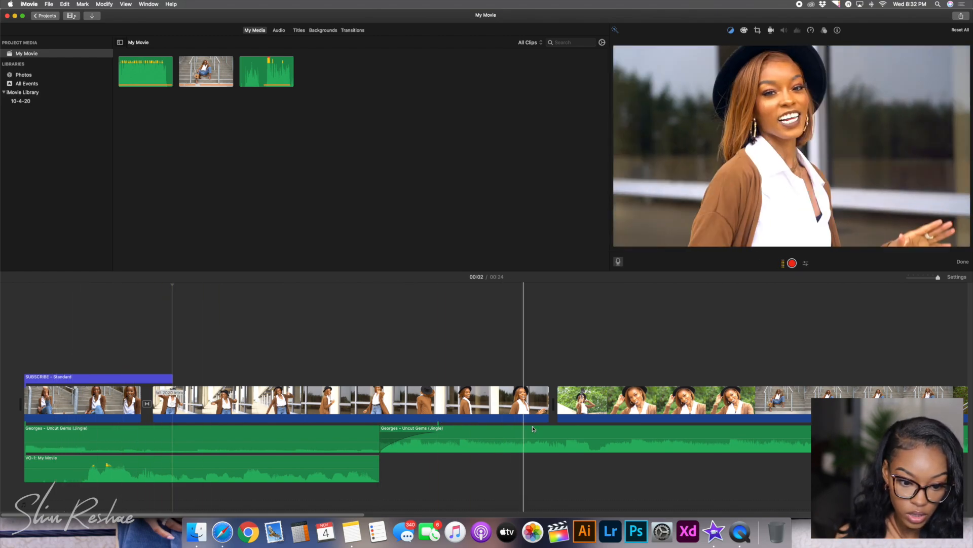
Move the clip after the cut above the first clip as an overlay at the movie's start, and try cropping it with Crop to Fill
drag(582, 401, 106, 341)
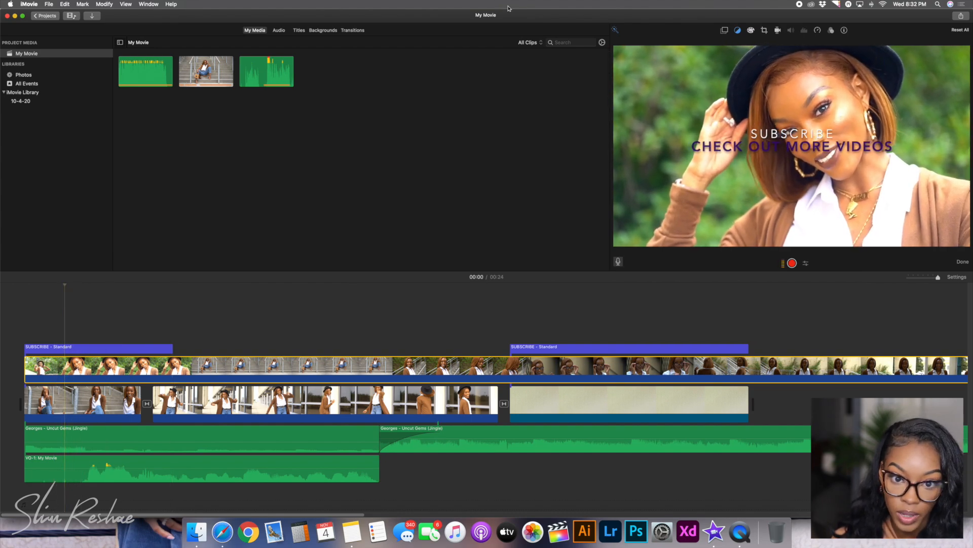
click(765, 31)
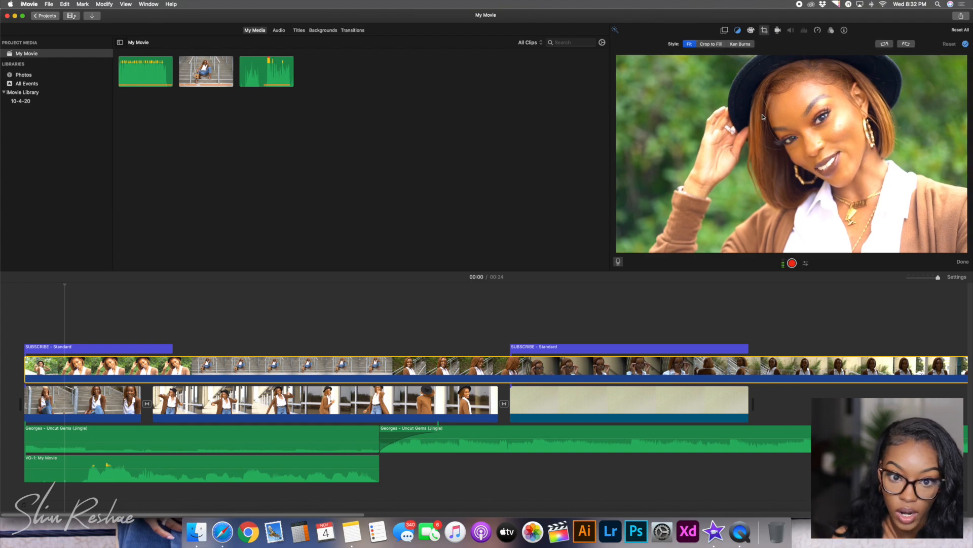
click(711, 45)
drag(618, 57, 700, 94)
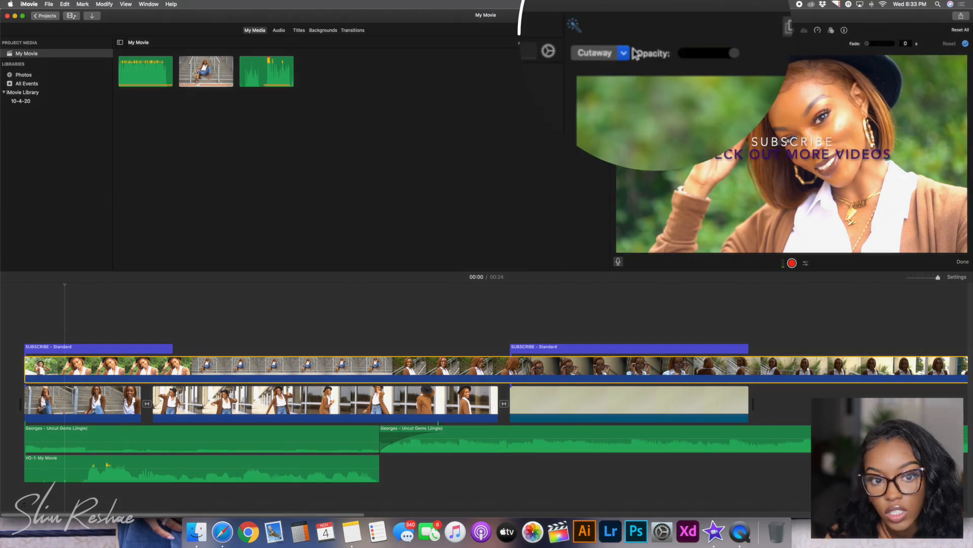
After trying Split Screen, set the overlay clip to Picture in Picture with an enlarged inset at the frame's lower-right corner
click(615, 52)
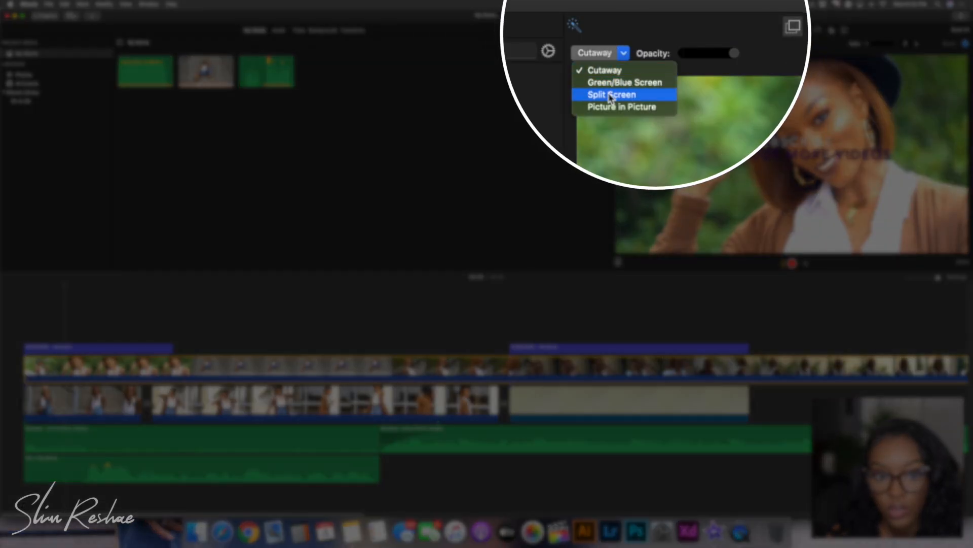
click(611, 95)
click(638, 53)
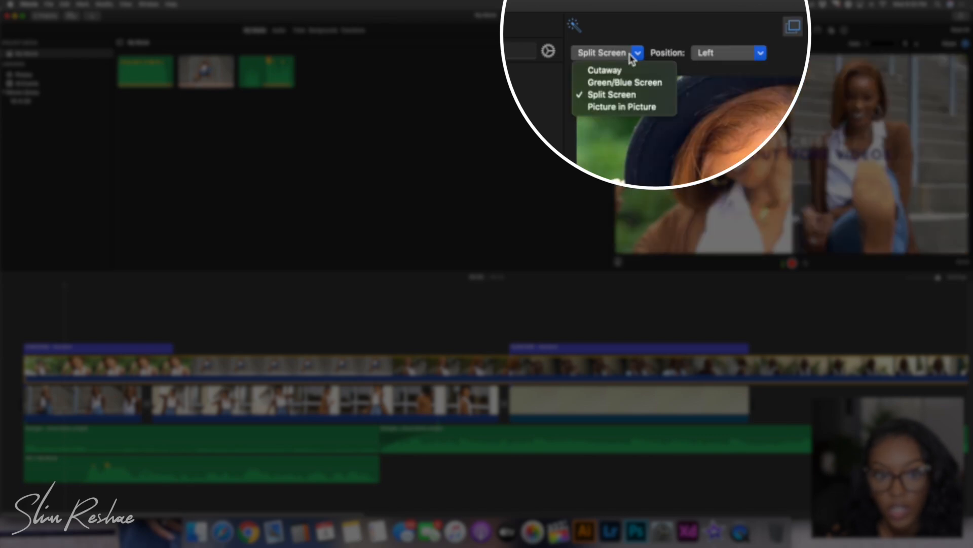
click(630, 107)
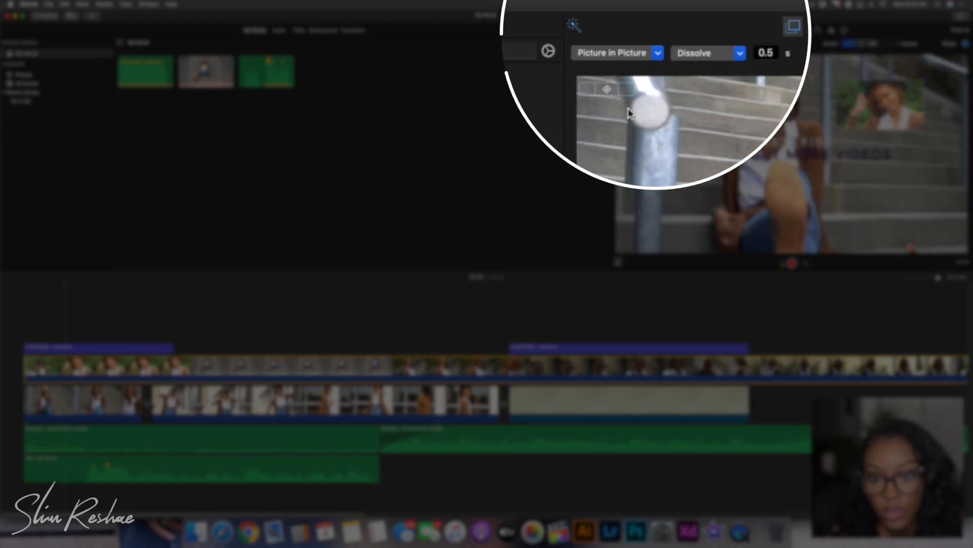
drag(836, 130, 725, 191)
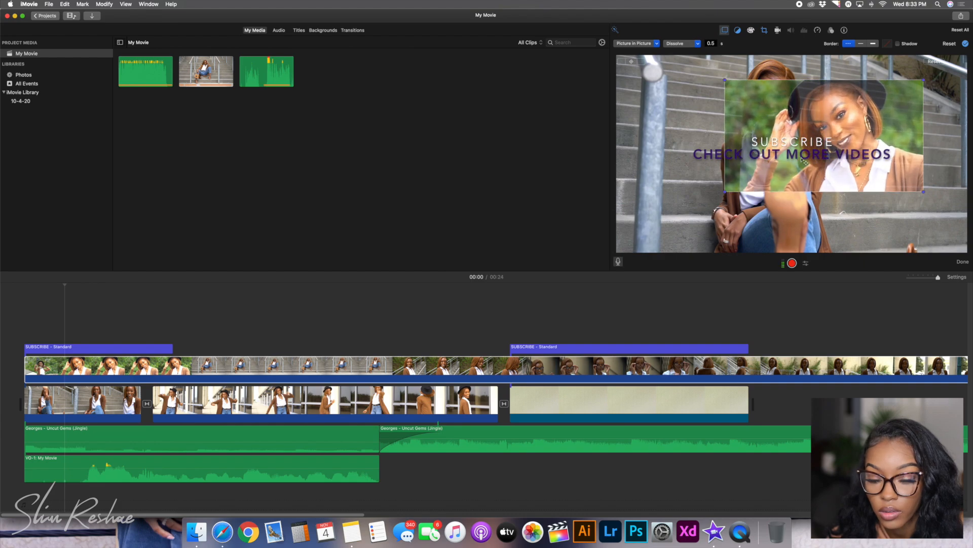
drag(820, 124, 858, 179)
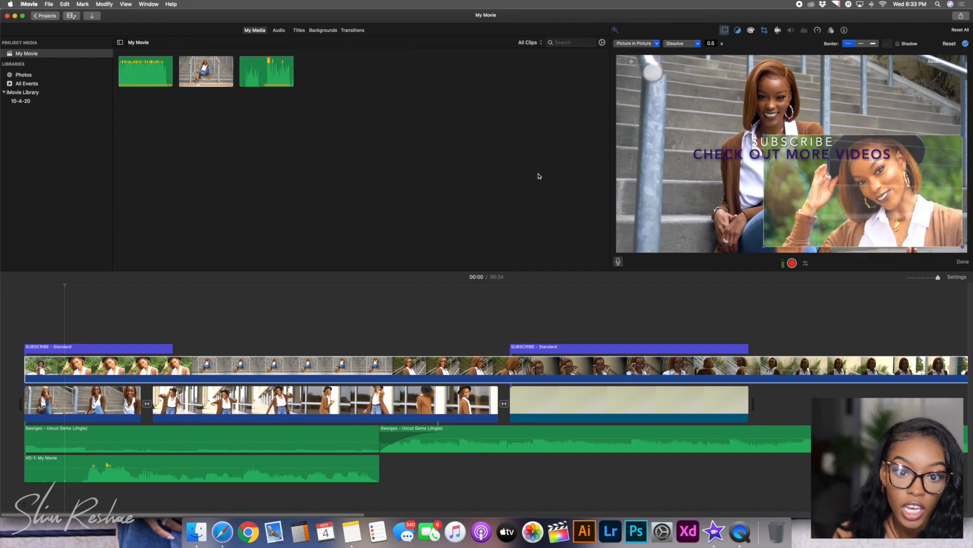
Check the transition styles available for the inset picture and play the movie from the start
click(673, 44)
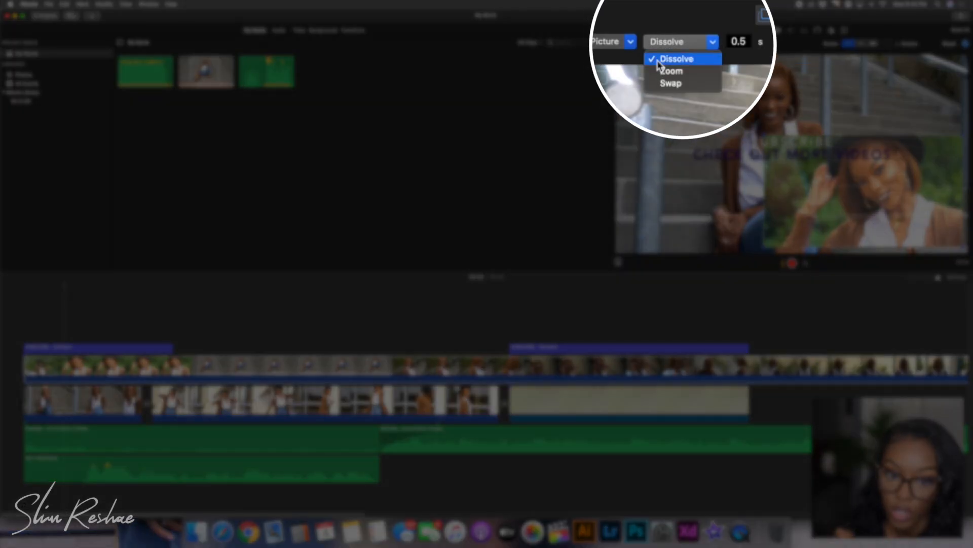
click(736, 42)
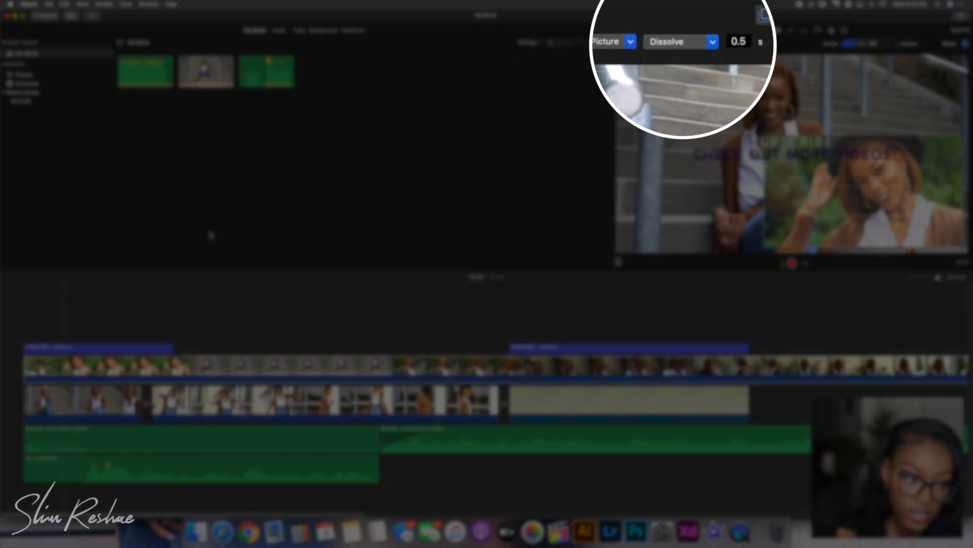
click(1, 340)
key(space)
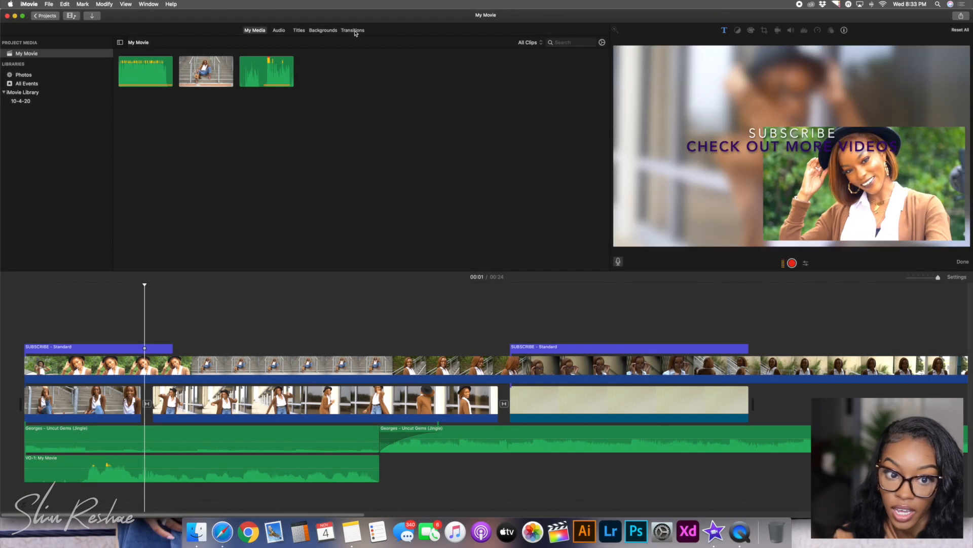
Switch the overlay clip at the movie's start from Picture in Picture to Split Screen
click(148, 369)
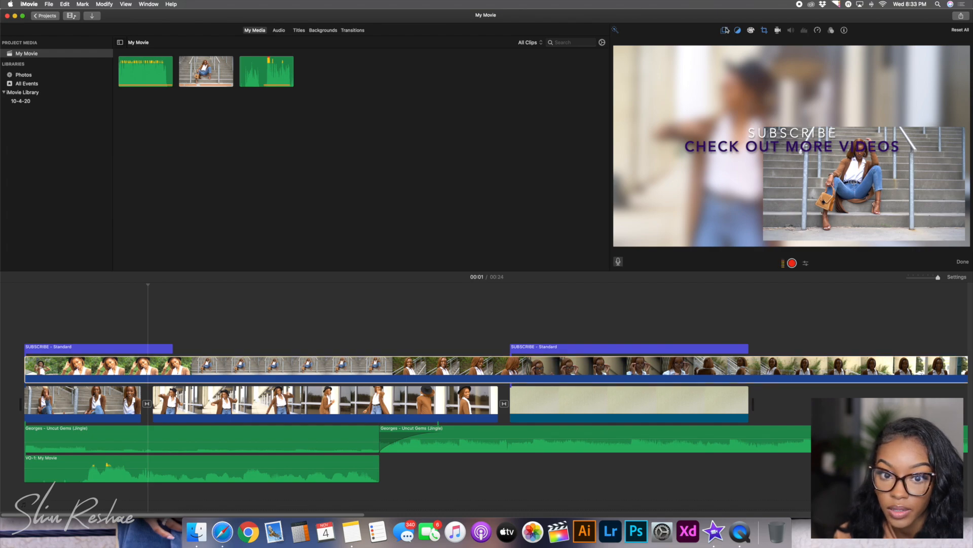
click(725, 30)
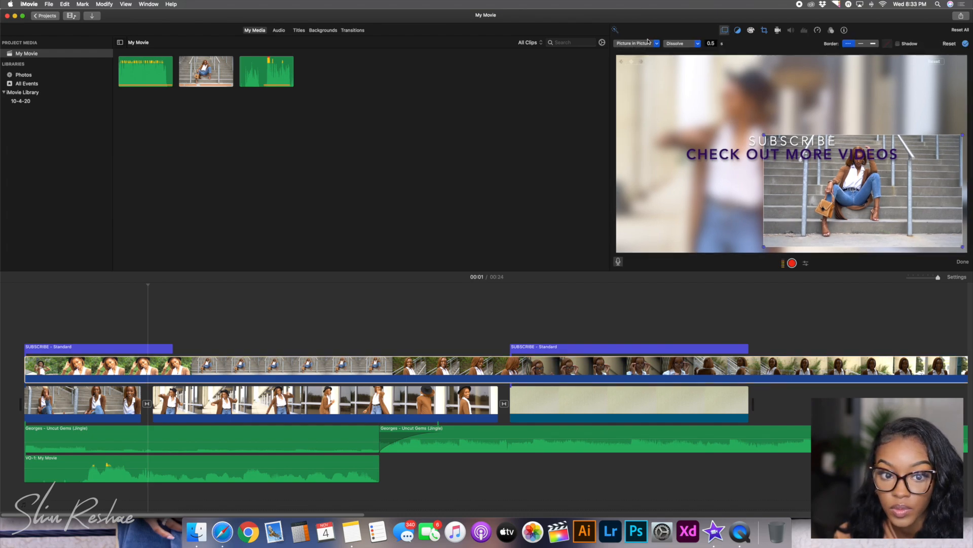
click(638, 43)
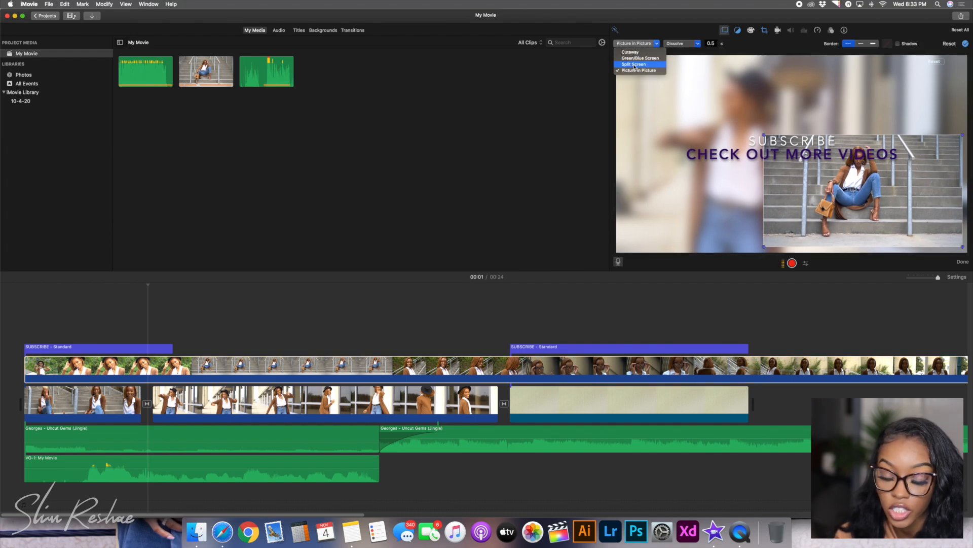
click(635, 64)
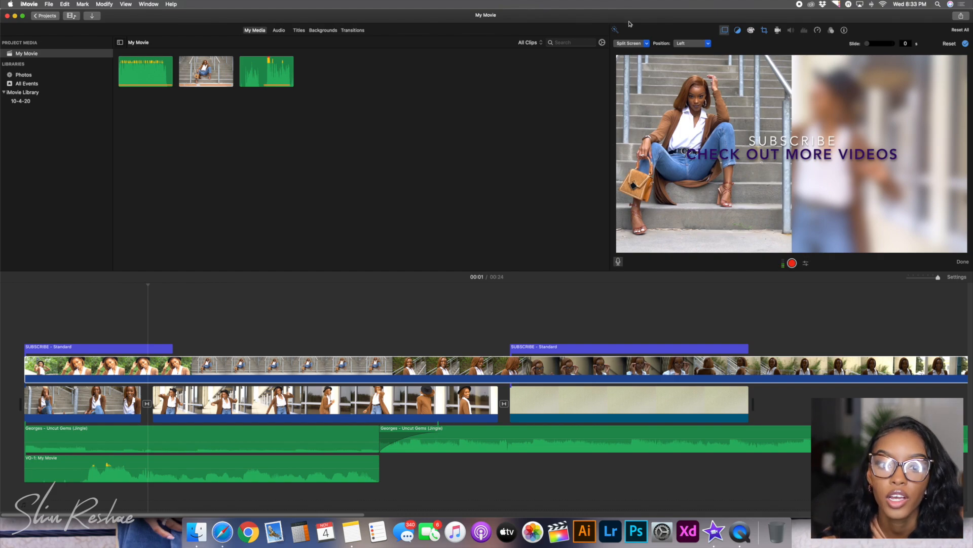
Try the Green/Blue Screen mode on the overlay clip and check the other overlay modes on offer
click(637, 43)
click(647, 59)
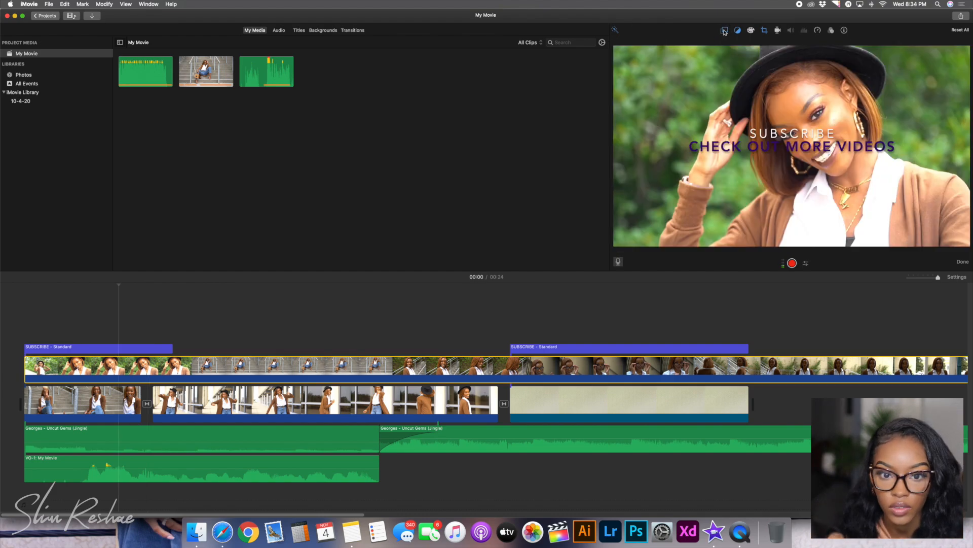
click(644, 44)
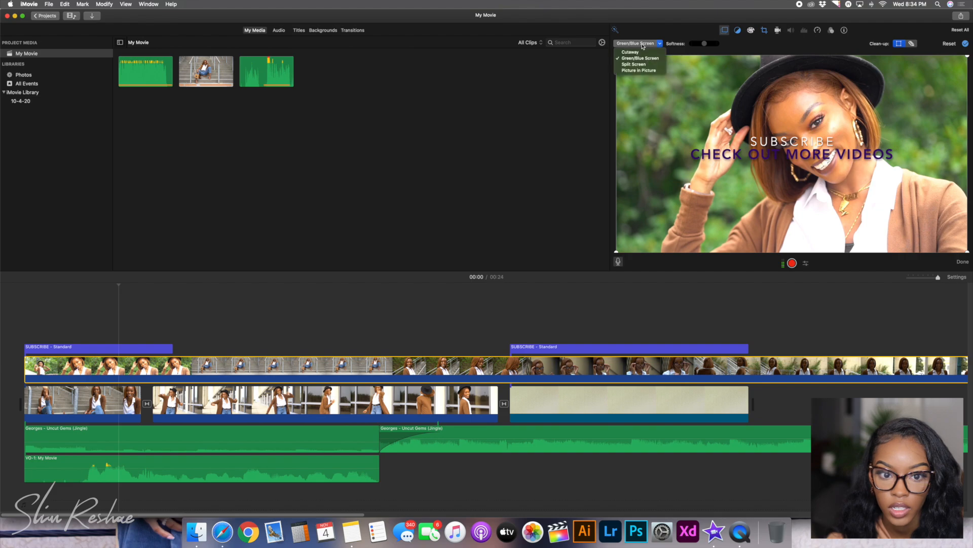
click(633, 60)
click(642, 44)
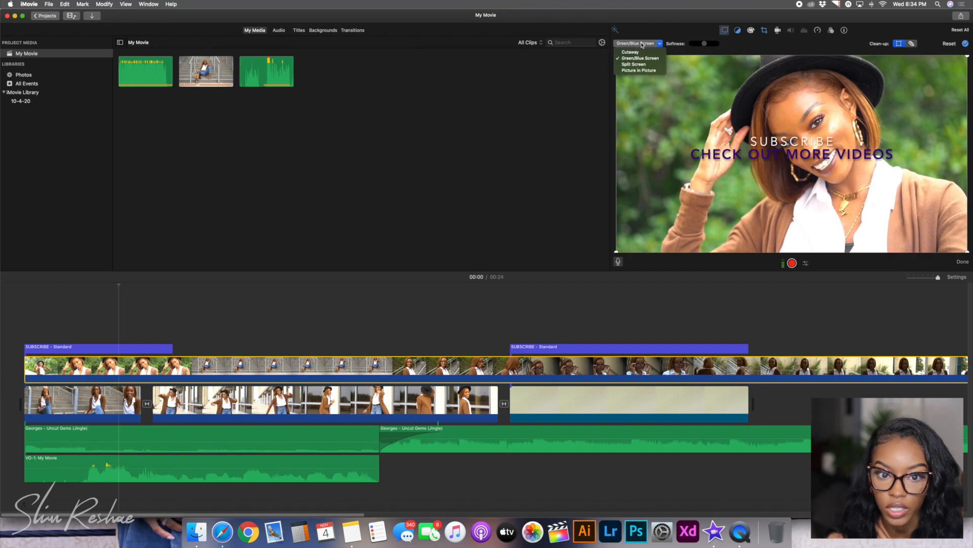
click(694, 34)
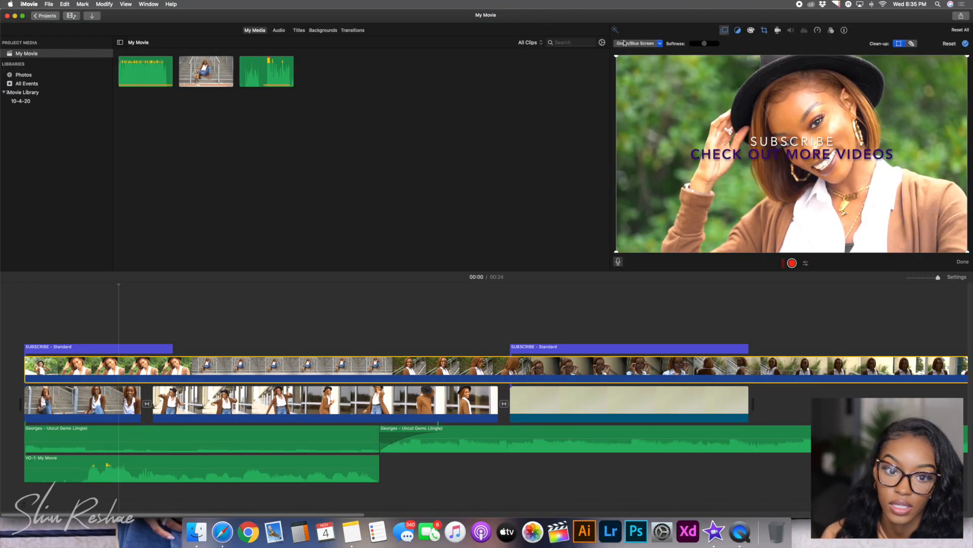
Set the overlay clip at the movie's start to Cutaway
click(624, 43)
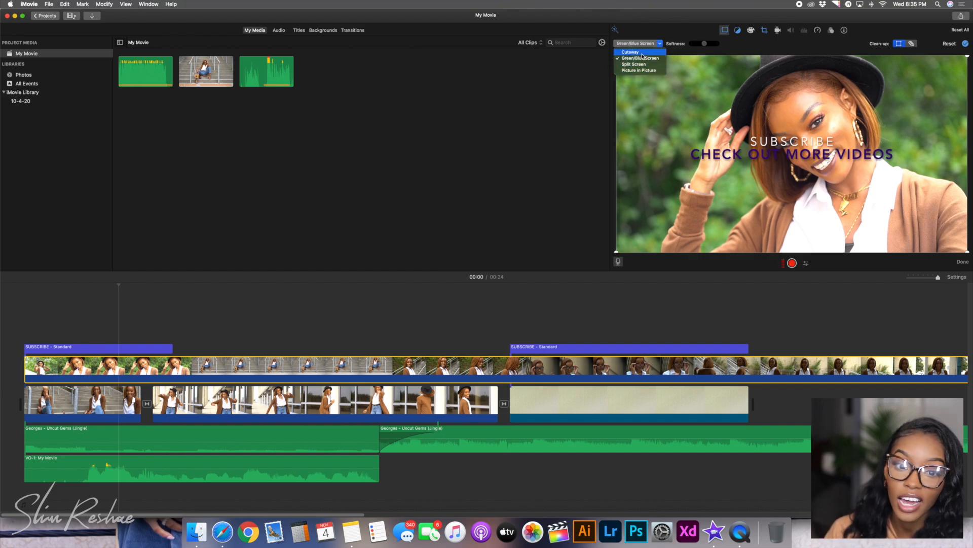
click(642, 54)
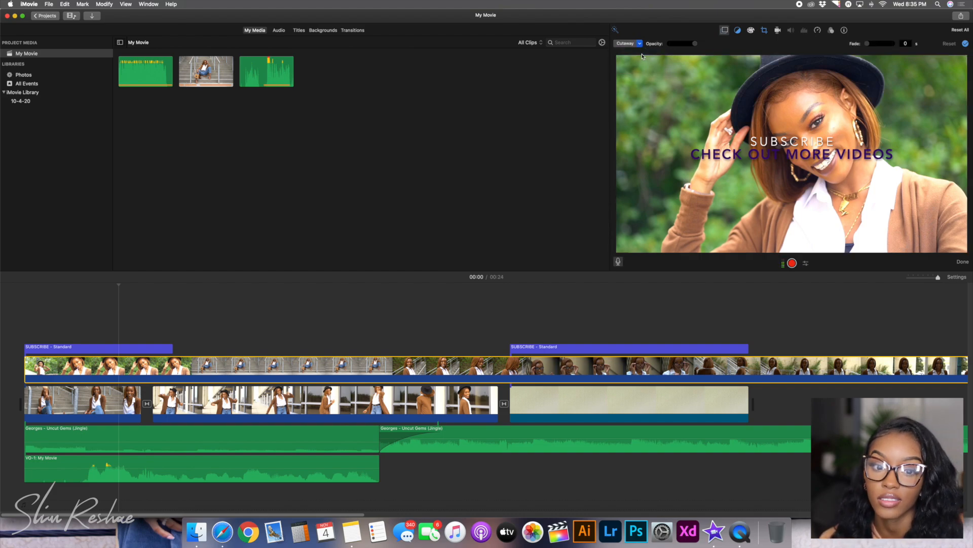
click(625, 46)
click(627, 50)
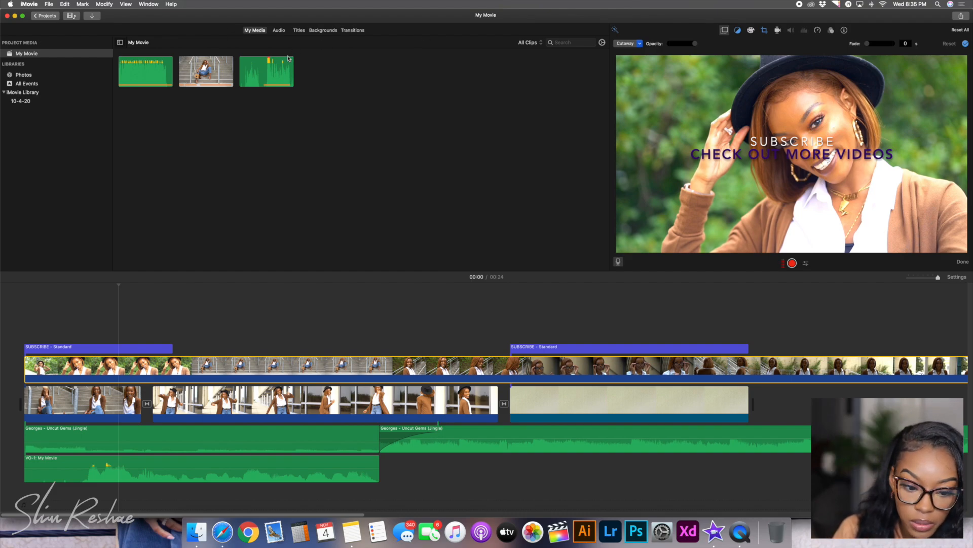
Move the Paper background clip with its attached SUBSCRIBE title from the end screen to the very start of the movie
drag(554, 404, 41, 400)
drag(249, 406, 509, 312)
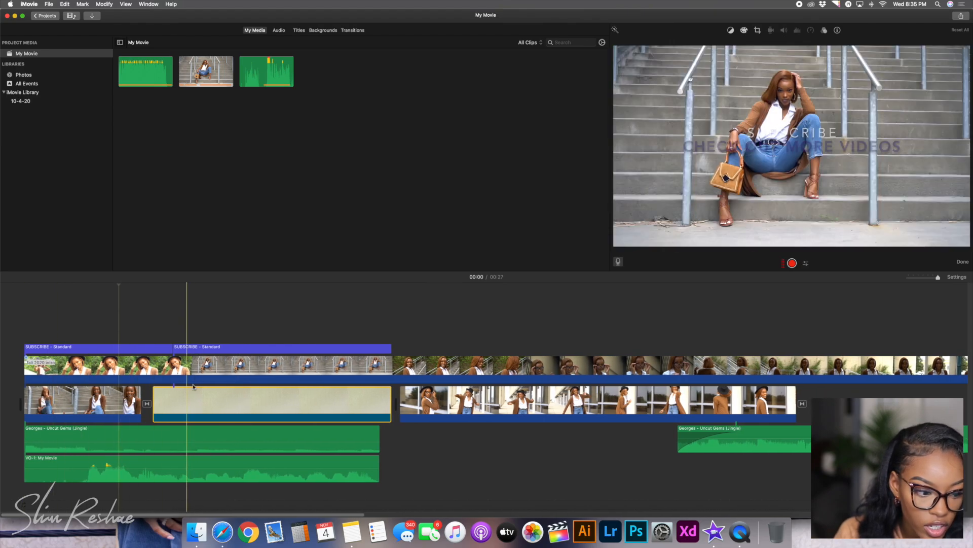
drag(193, 386, 380, 311)
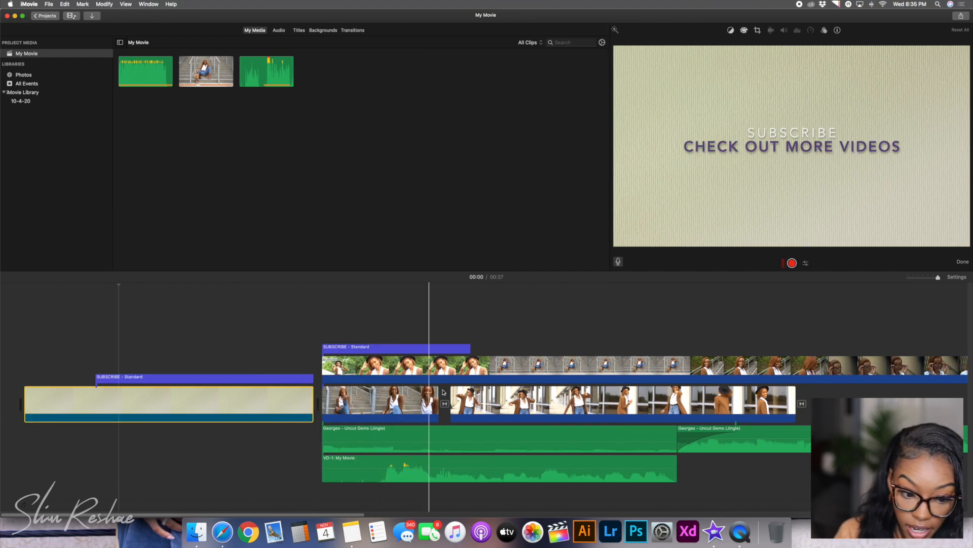
Move the long main-track clip ahead of the short clip under the overlay, directly after the Paper background, and review the new order
drag(485, 403, 355, 401)
scroll(582, 388, right, 15)
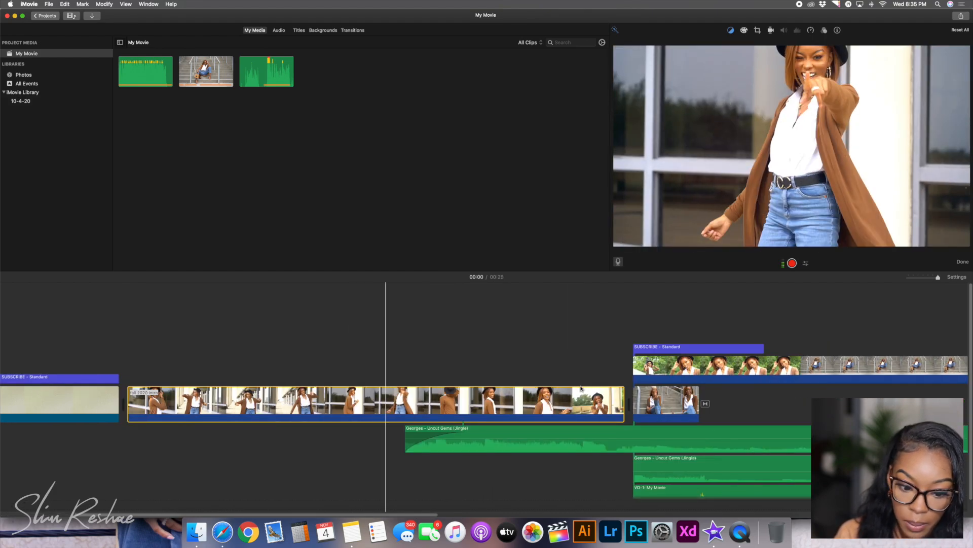
scroll(461, 393, down, 5)
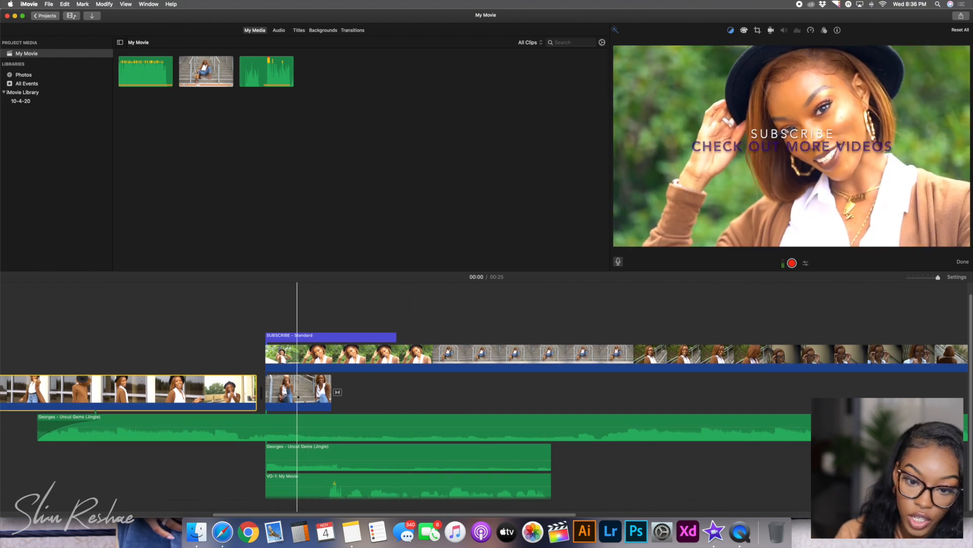
scroll(297, 403, left, 15)
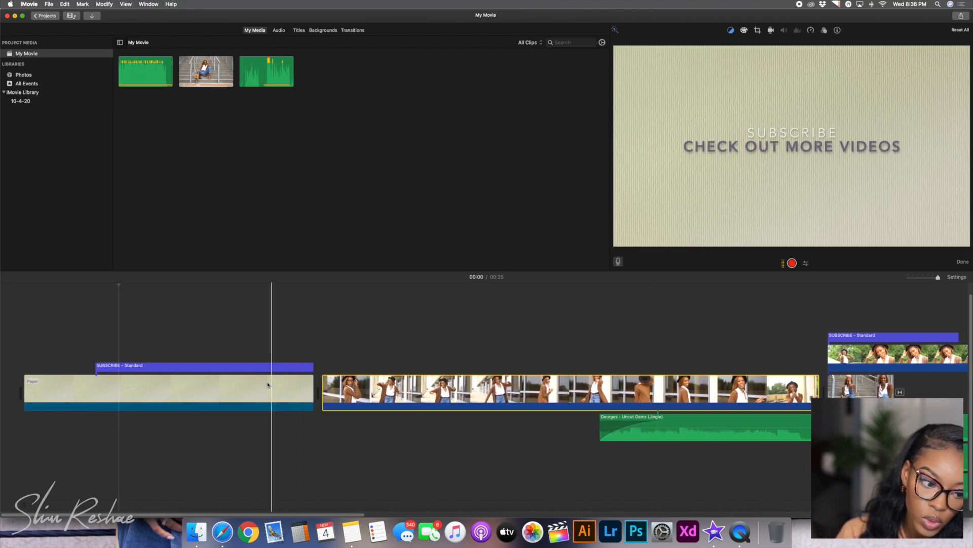
Move the Paper background together with its SUBSCRIBE title to directly after the short clip beneath the overlay
click(249, 366)
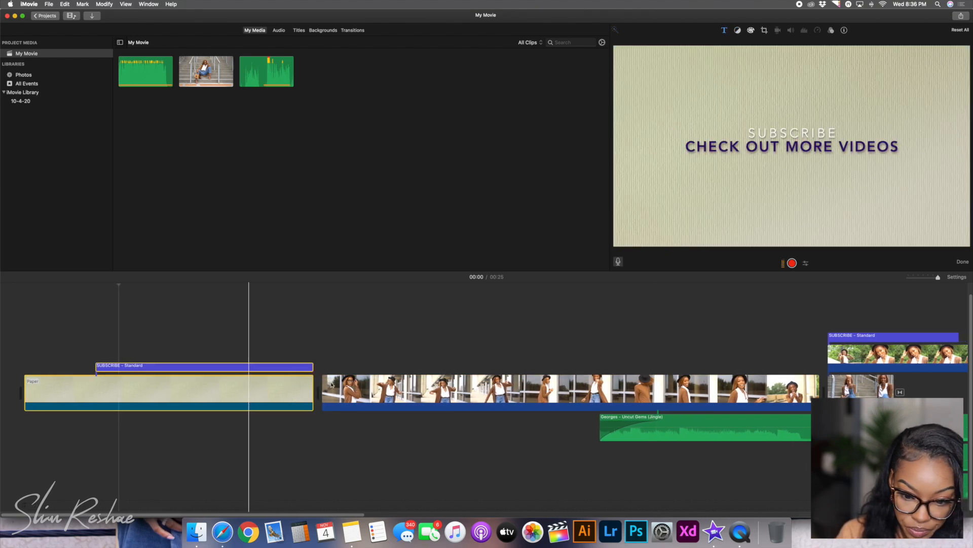
drag(250, 387, 918, 392)
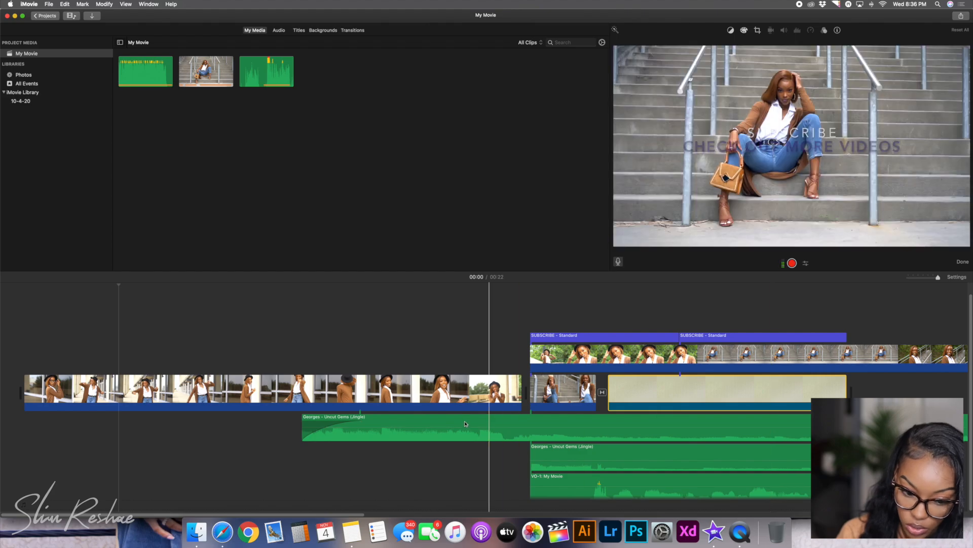
Open the sharing and export options for the finished movie
scroll(547, 423, down, 1)
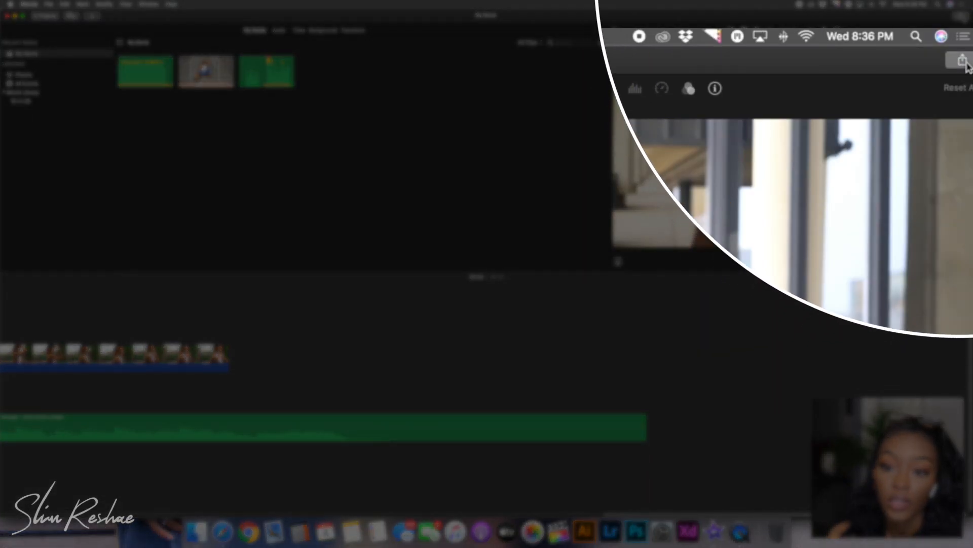
click(960, 16)
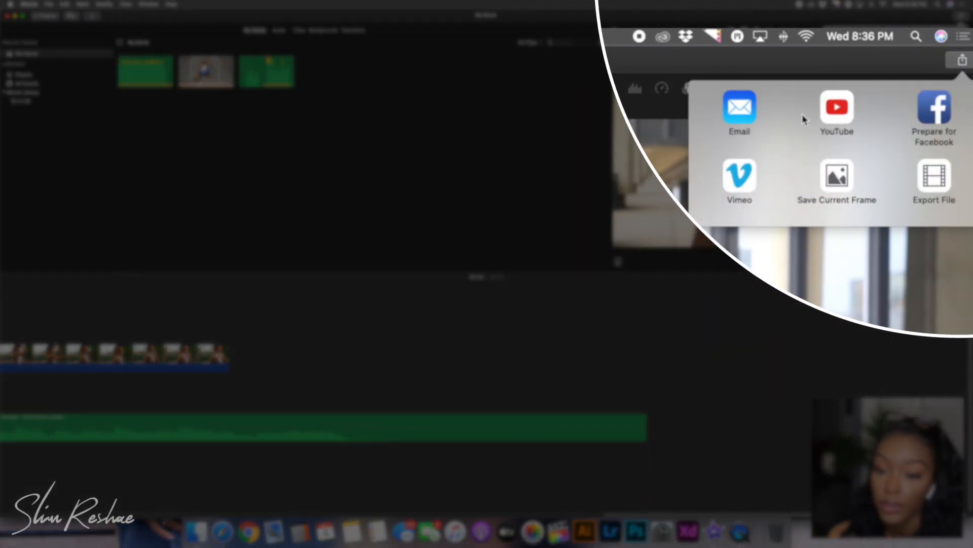